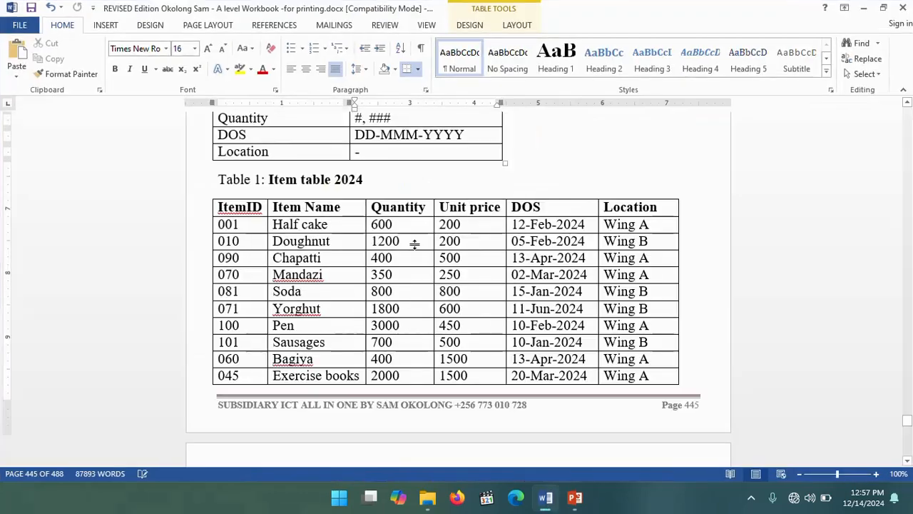
# Review the Working example 11 task and the field formats listed in its Database structure table.
pyautogui.scroll(6, 414, 241)
pyautogui.scroll(-1, 416, 244)
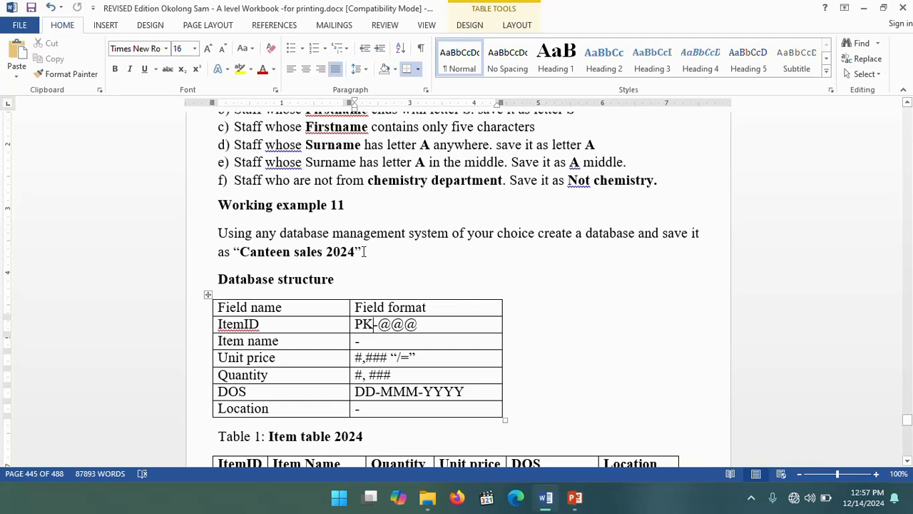
pyautogui.scroll(-3, 369, 251)
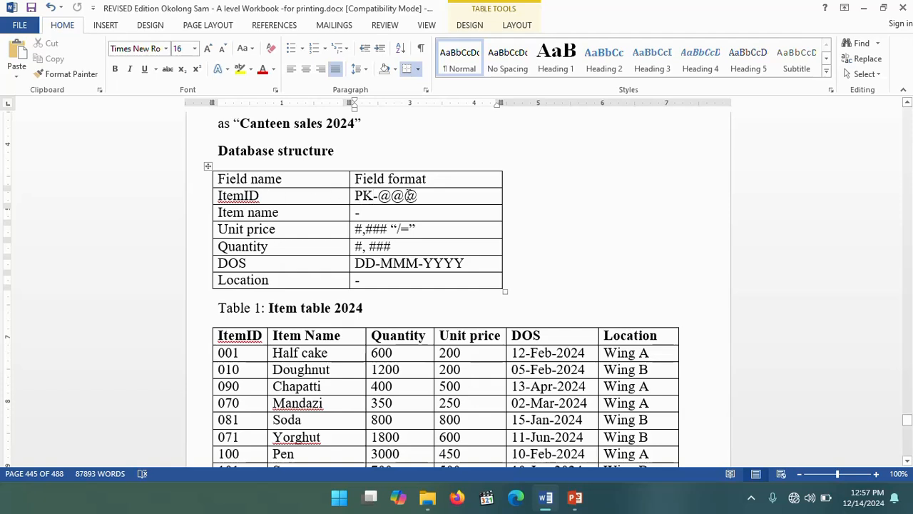
pyautogui.moveTo(418, 196); pyautogui.dragTo(388, 200)
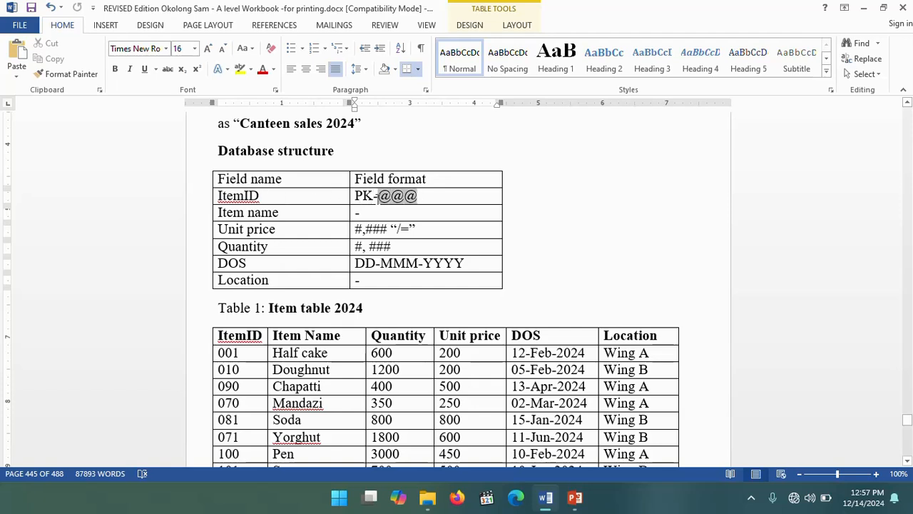
pyautogui.click(365, 196)
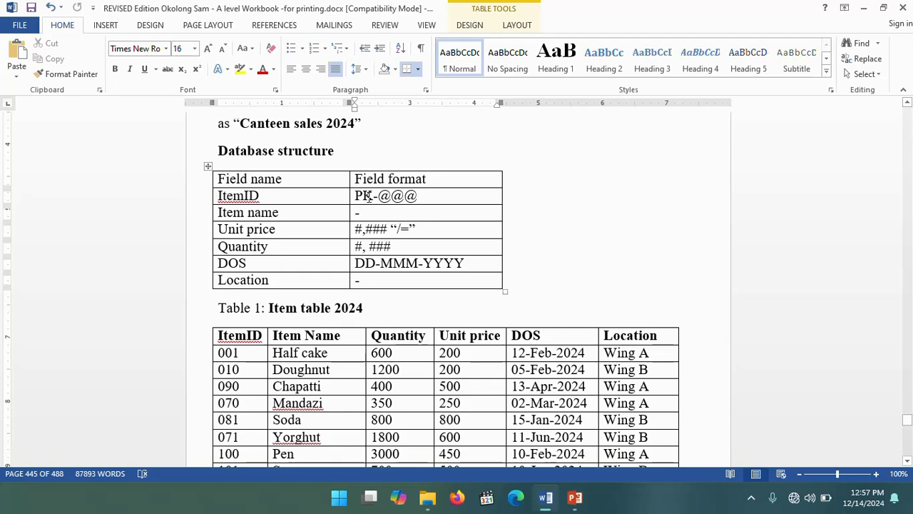
pyautogui.moveTo(369, 196); pyautogui.dragTo(354, 197)
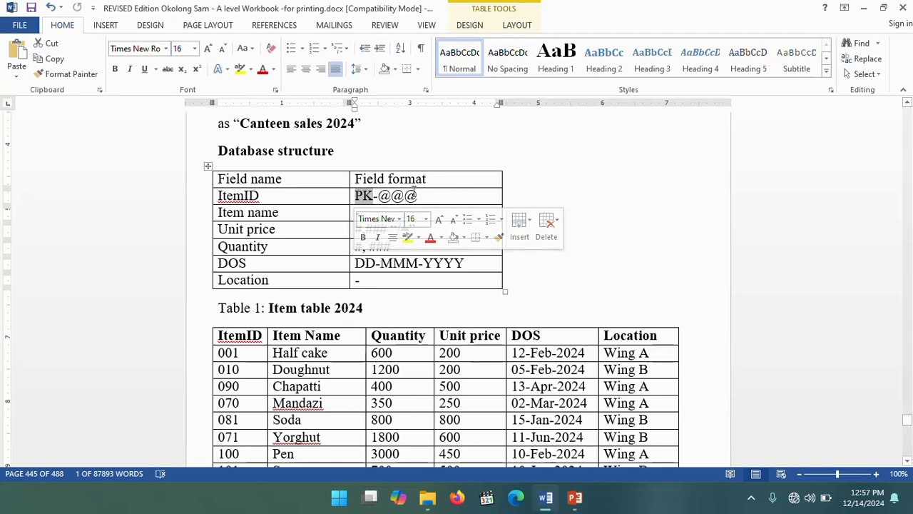
pyautogui.click(438, 198)
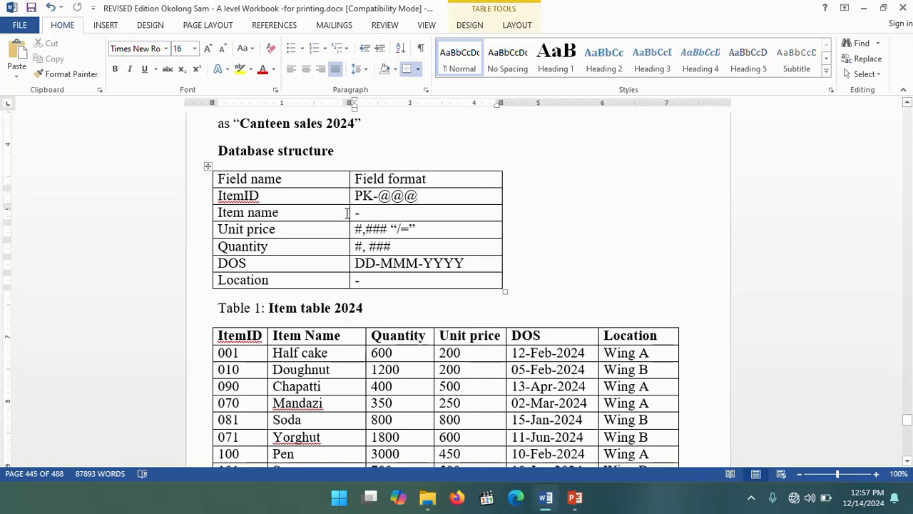
pyautogui.click(348, 213)
pyautogui.moveTo(414, 227); pyautogui.dragTo(390, 228)
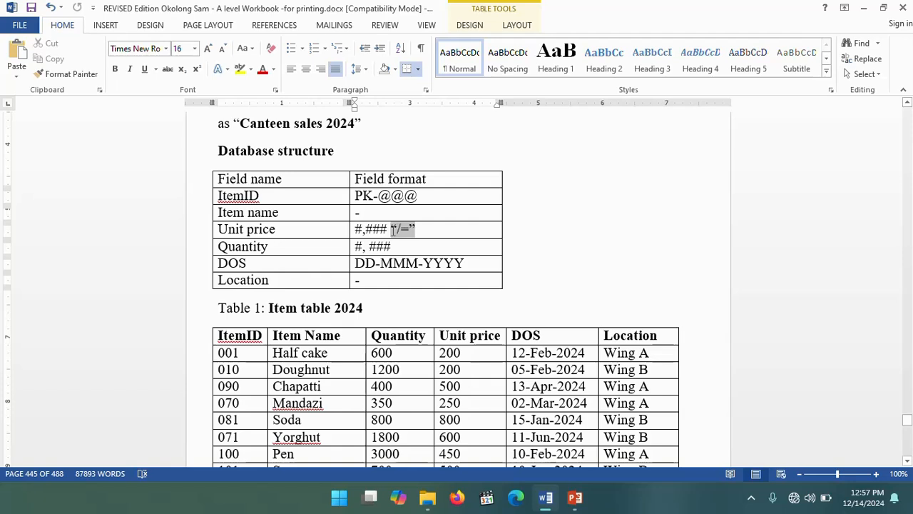
pyautogui.click(431, 228)
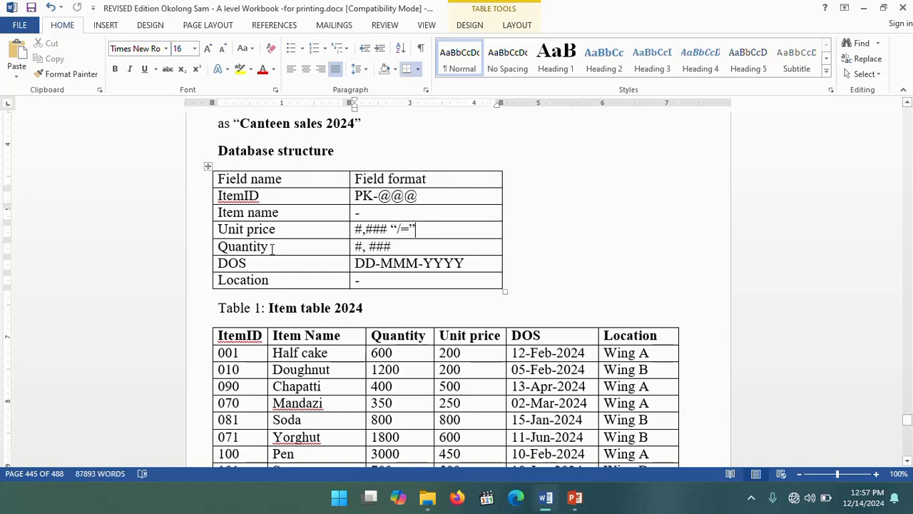
pyautogui.moveTo(406, 247); pyautogui.dragTo(362, 247)
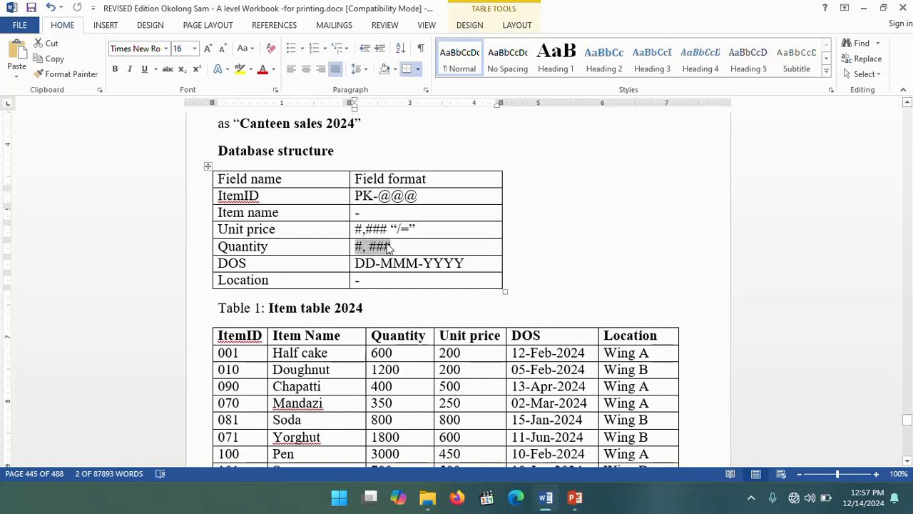
pyautogui.click(368, 247)
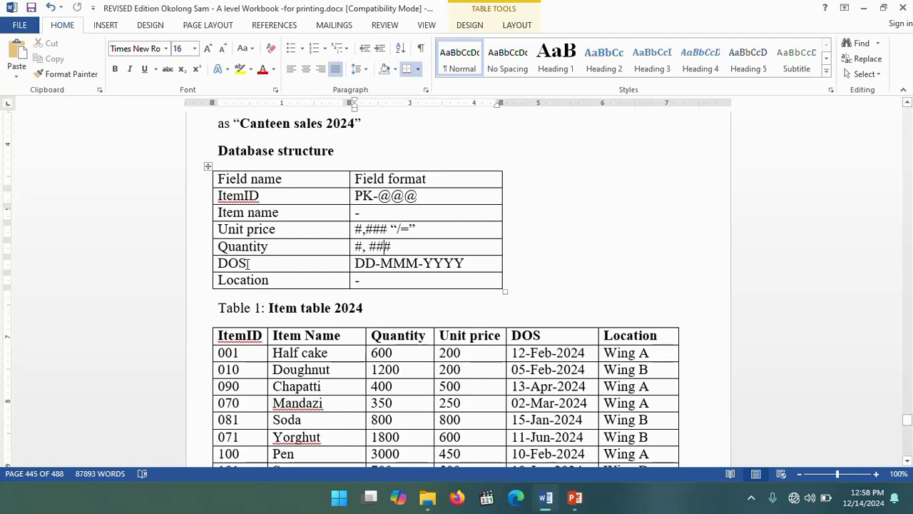
pyautogui.moveTo(483, 263); pyautogui.dragTo(354, 264)
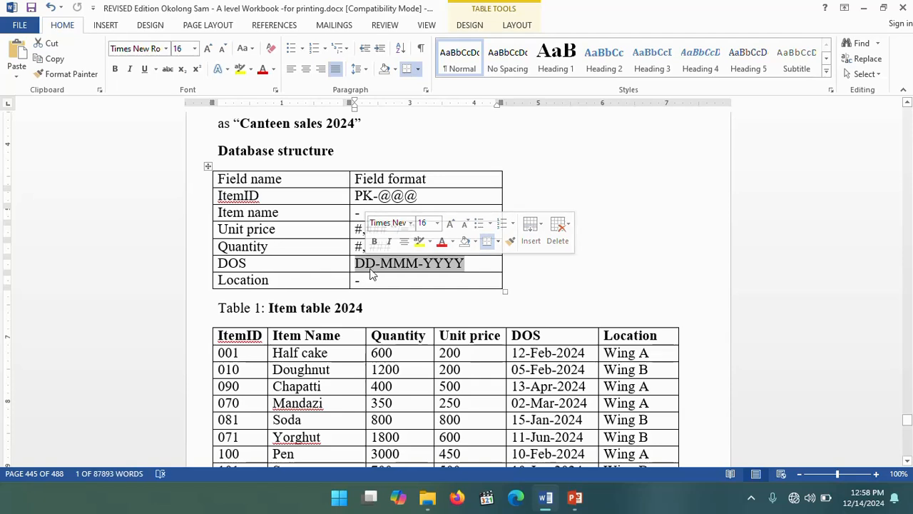
pyautogui.click(368, 264)
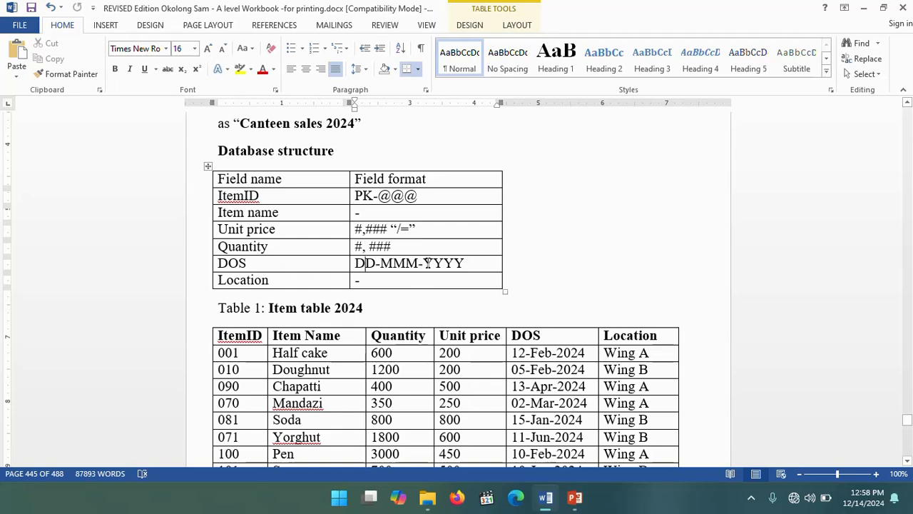
pyautogui.moveTo(424, 263); pyautogui.dragTo(464, 261)
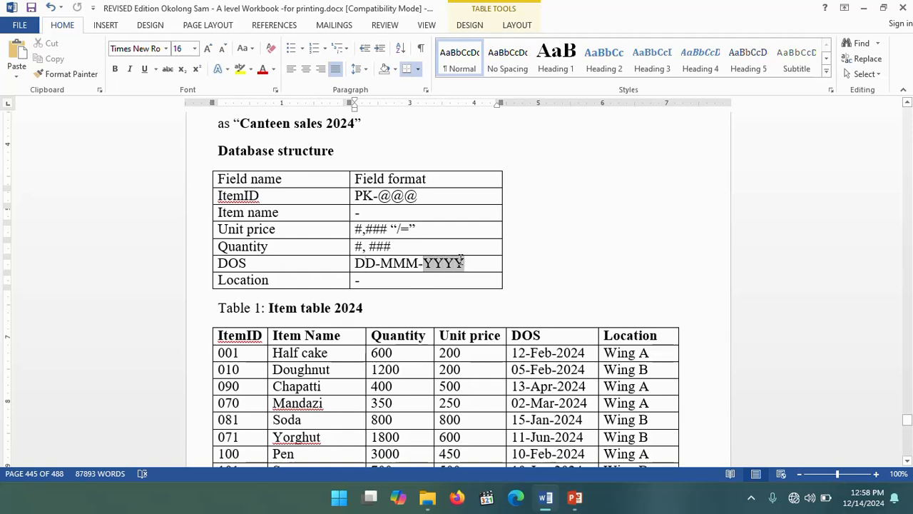
pyautogui.click(331, 283)
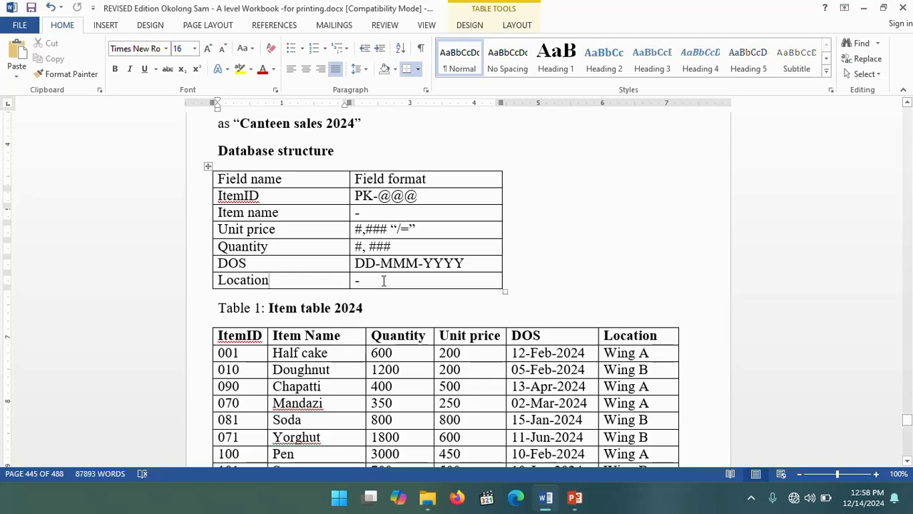
pyautogui.click(383, 280)
# Read through the Item table 2024 records and the list of queries to create under Instruction.
pyautogui.scroll(-2, 383, 279)
pyautogui.scroll(-3, 383, 280)
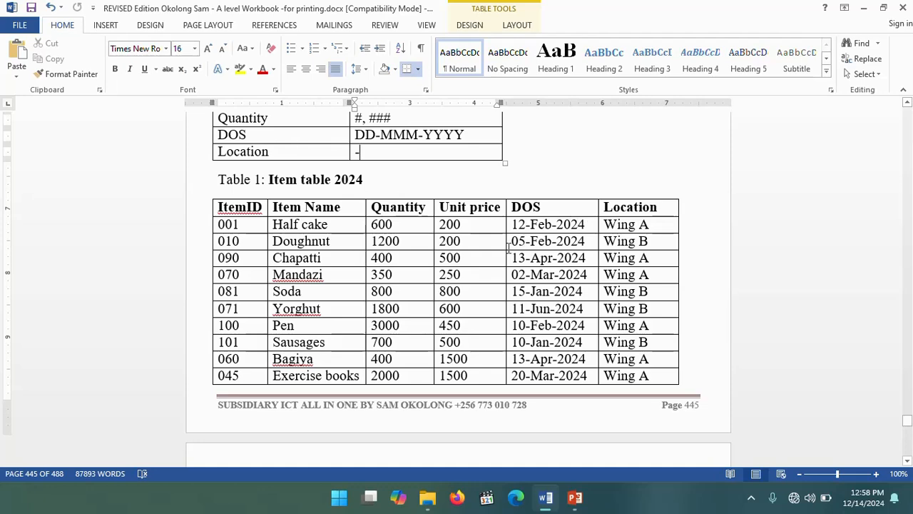
pyautogui.scroll(-5, 278, 298)
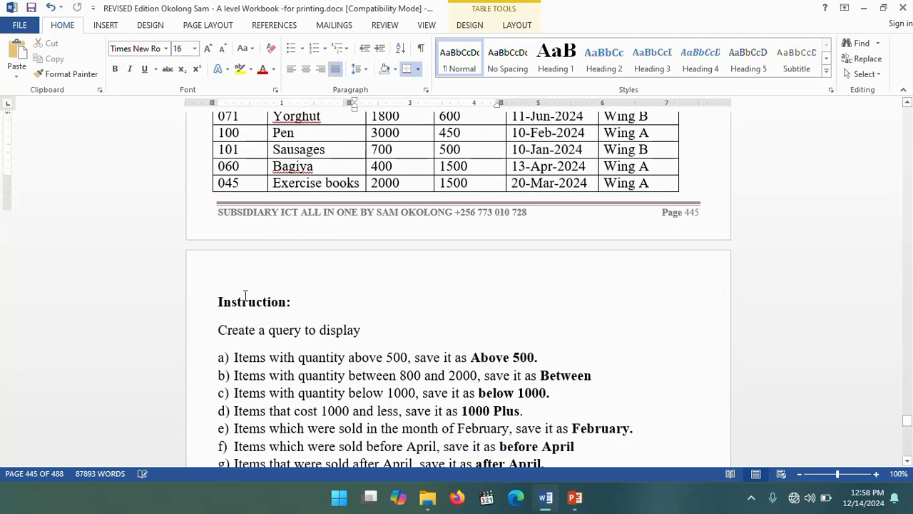
pyautogui.scroll(-1, 245, 297)
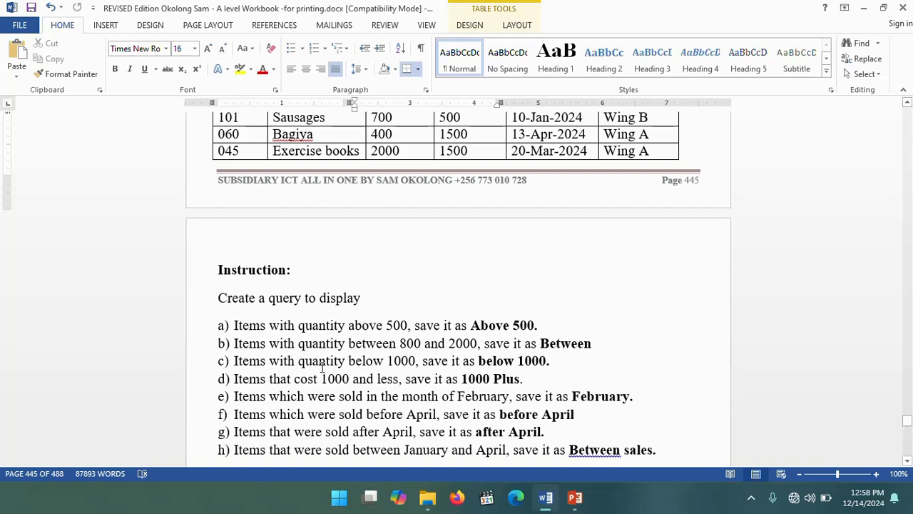
pyautogui.scroll(-1, 323, 366)
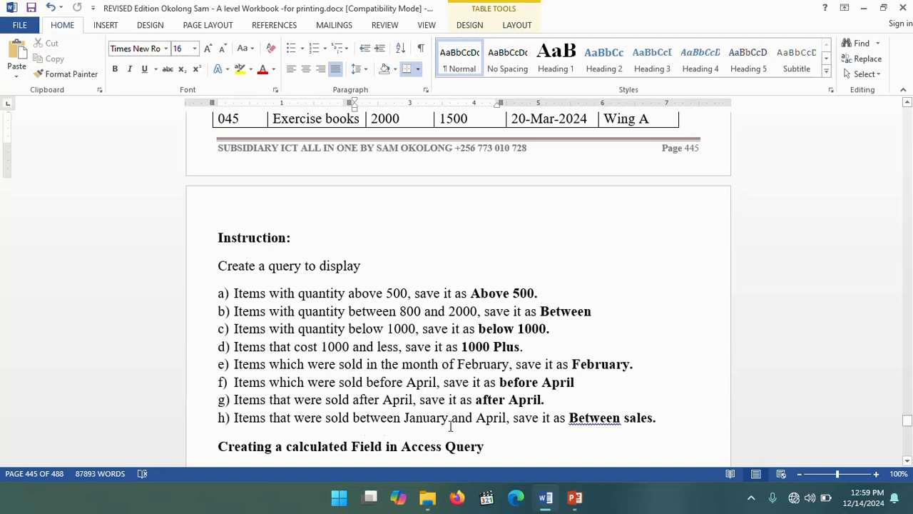
pyautogui.scroll(9, 481, 405)
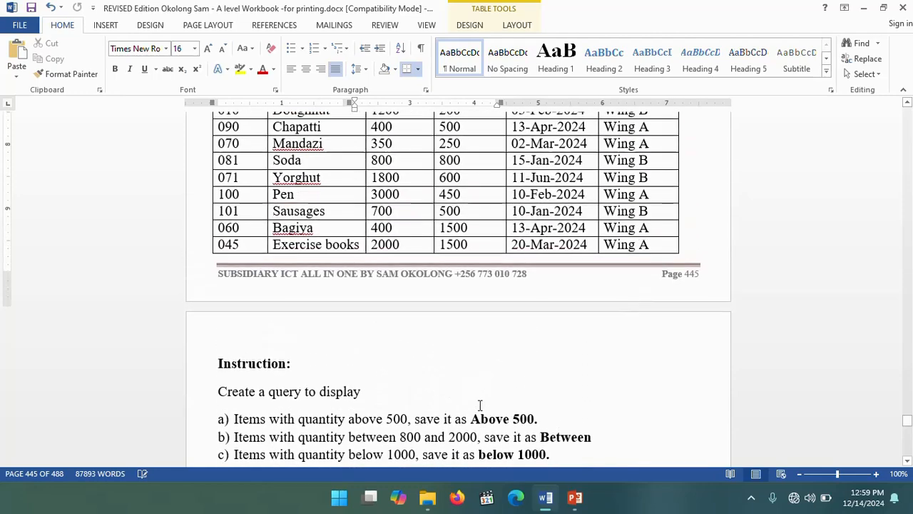
pyautogui.scroll(1, 476, 389)
pyautogui.scroll(-1, 476, 387)
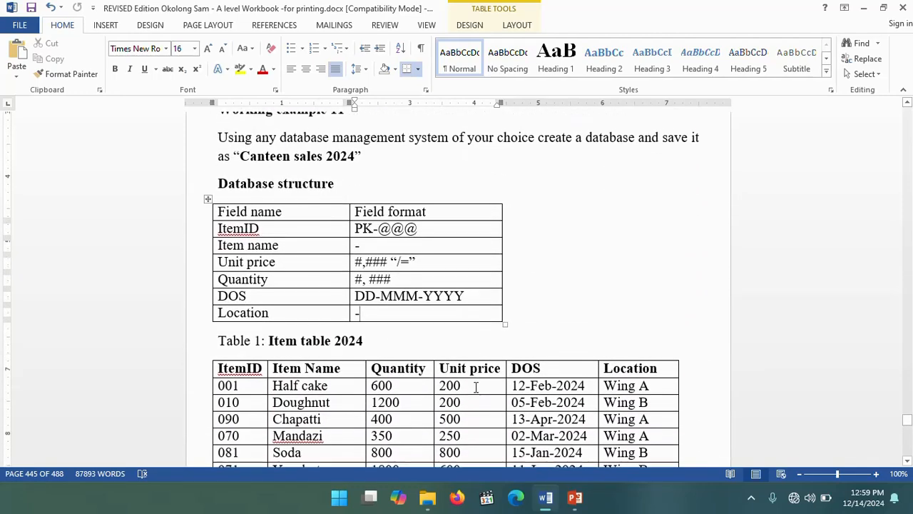
# Clear the Word document and the PowerPoint slide show off the screen to reach the desktop.
pyautogui.click(868, 14)
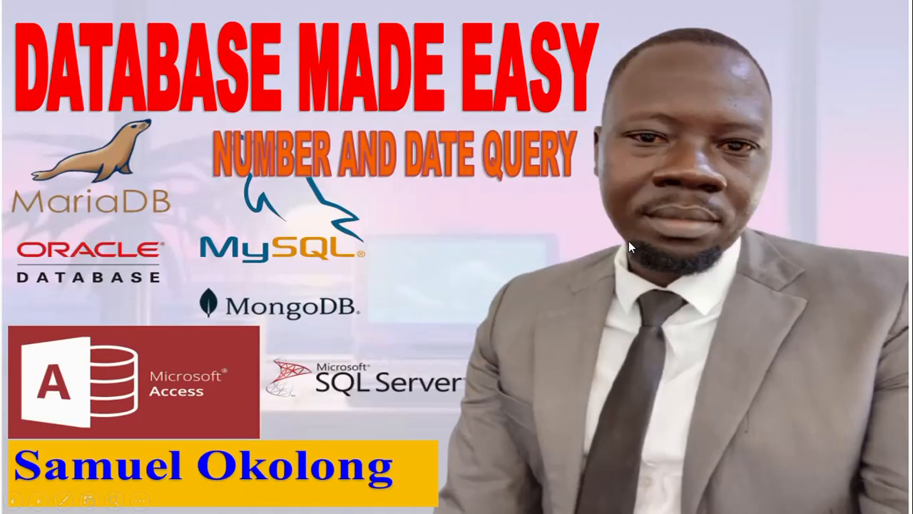
pyautogui.click(440, 282)
pyautogui.click(620, 130)
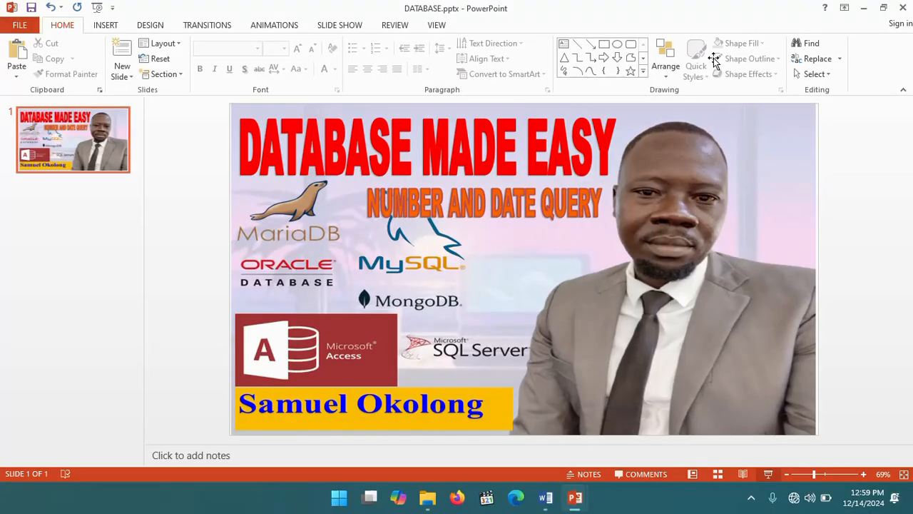
pyautogui.click(856, 9)
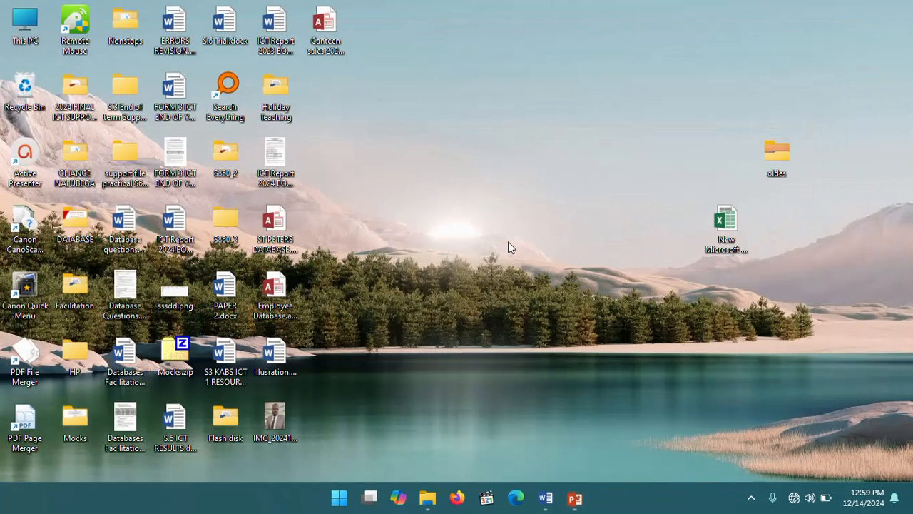
# Create a new Microsoft Access database file on the desktop and name it Cateen Sales 2024.
pyautogui.rightClick(451, 116)
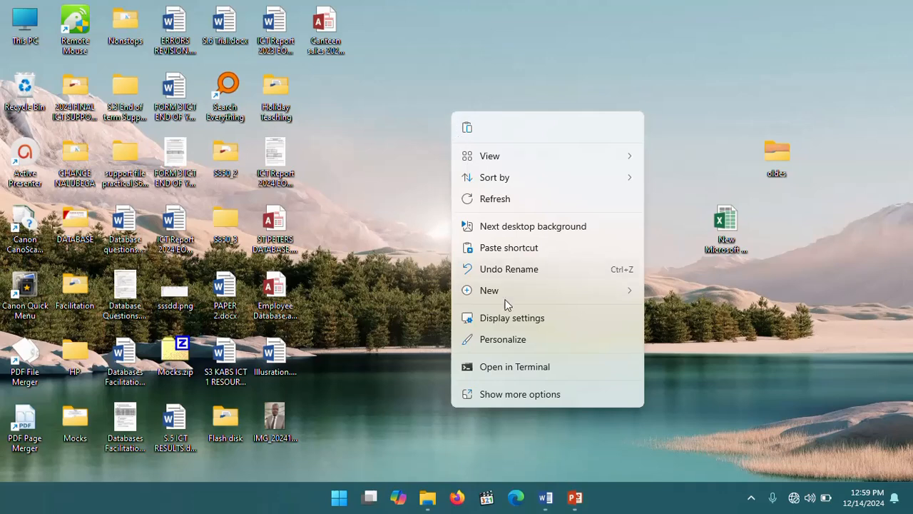
pyautogui.moveTo(506, 304)
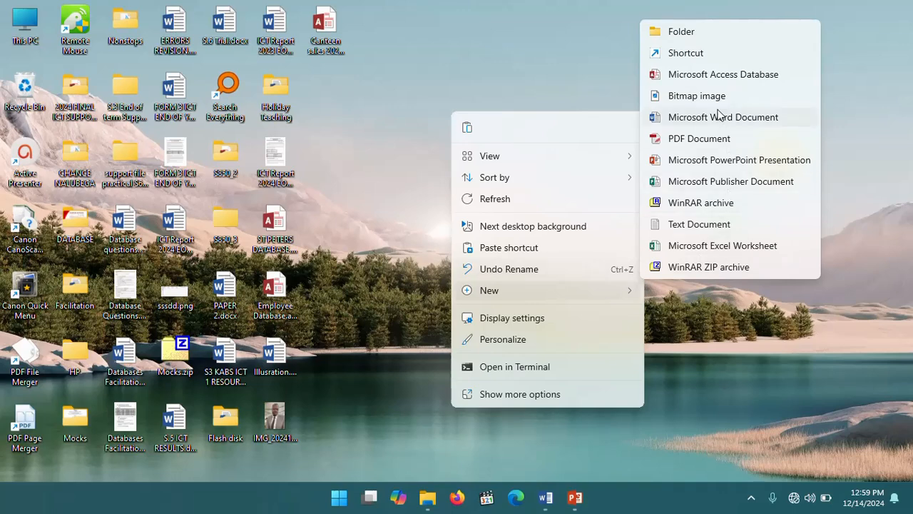
pyautogui.click(718, 74)
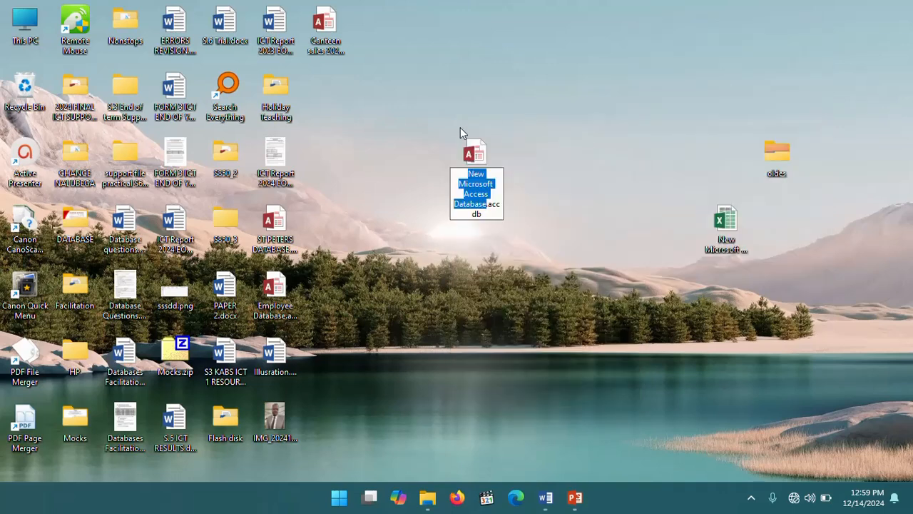
pyautogui.write('Cateen')
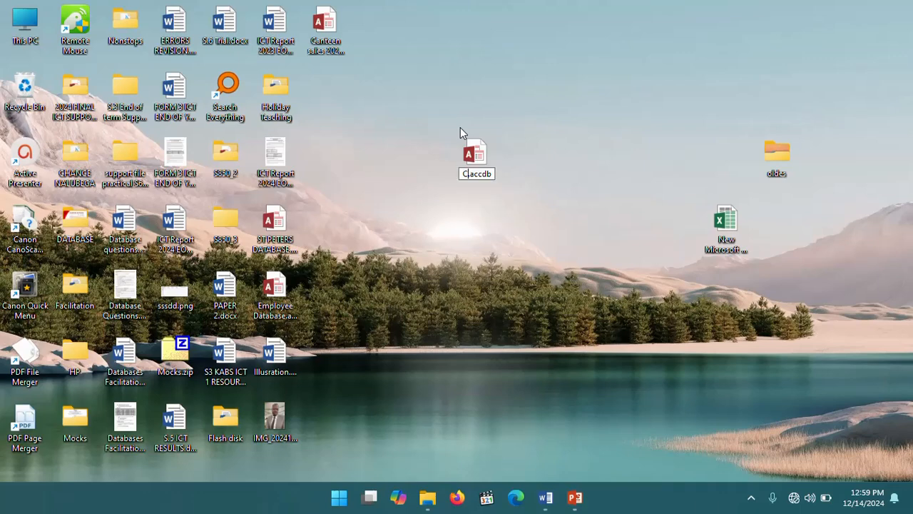
pyautogui.write(' Sal')
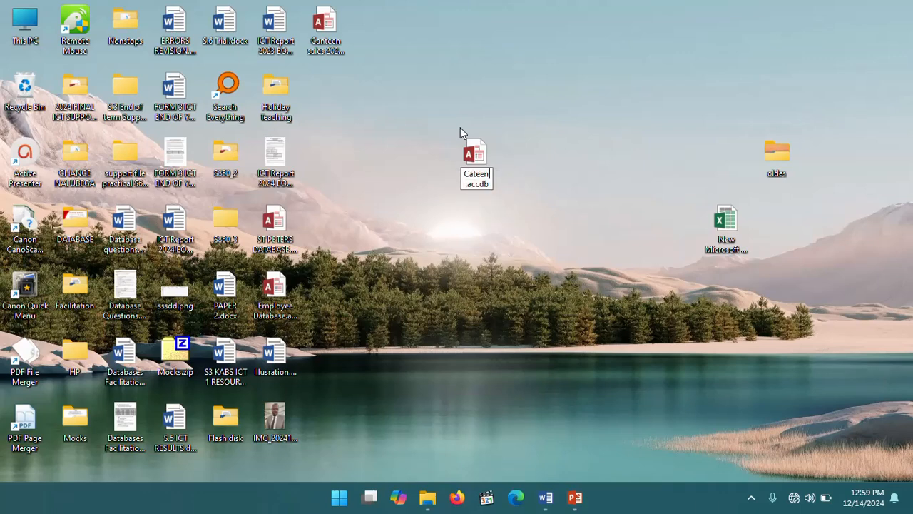
pyautogui.write('es')
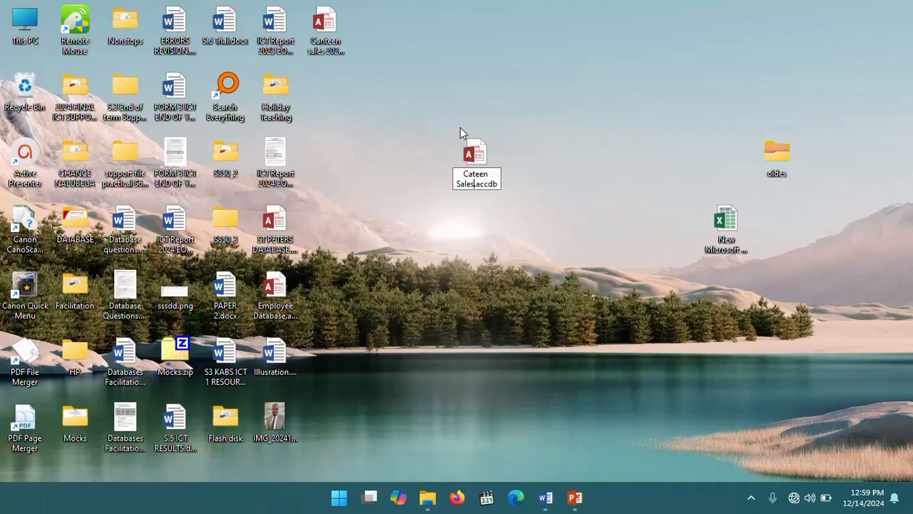
pyautogui.write(' 2024')
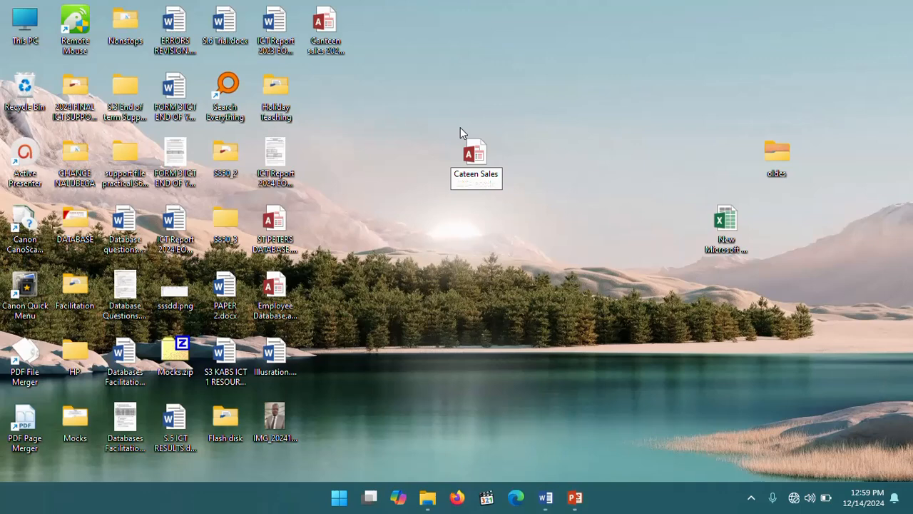
pyautogui.press('Return')
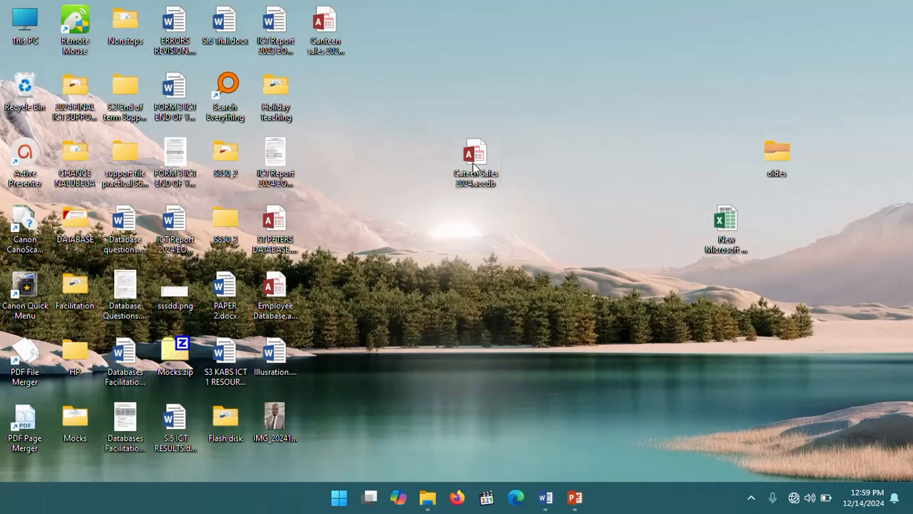
# Open the Cateen Sales 2024 database in Access with its content enabled and start a new table in Design view.
pyautogui.doubleClick(475, 156)
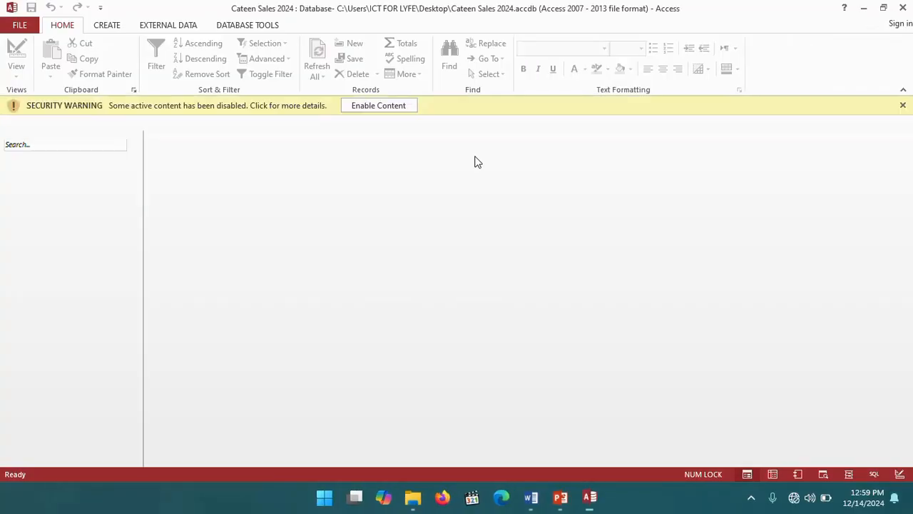
pyautogui.click(384, 105)
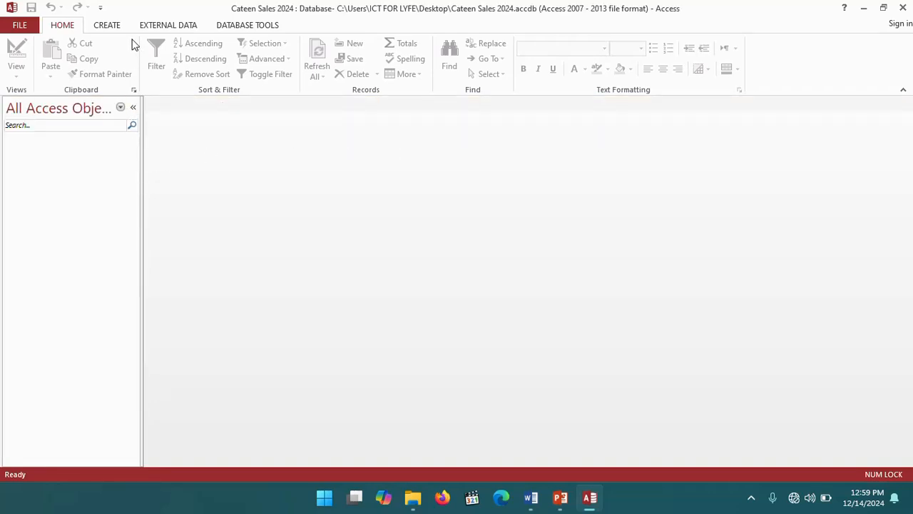
pyautogui.click(105, 27)
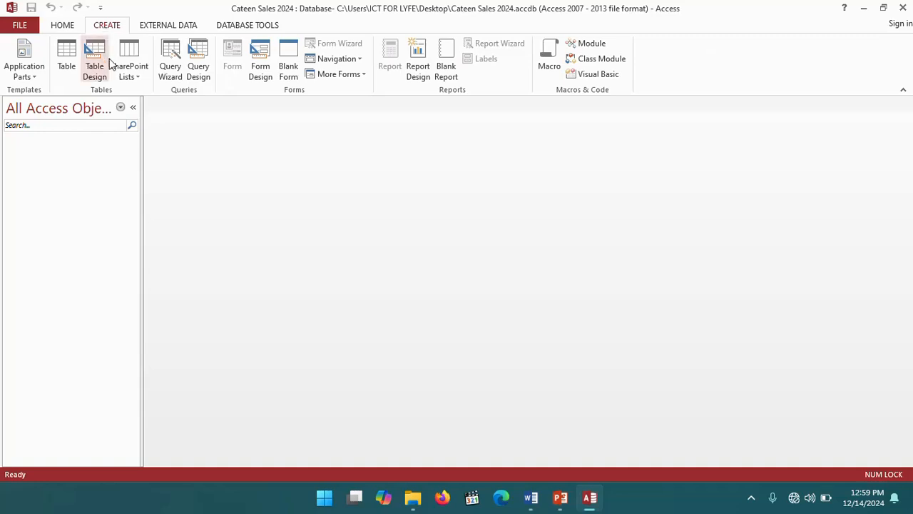
pyautogui.click(105, 54)
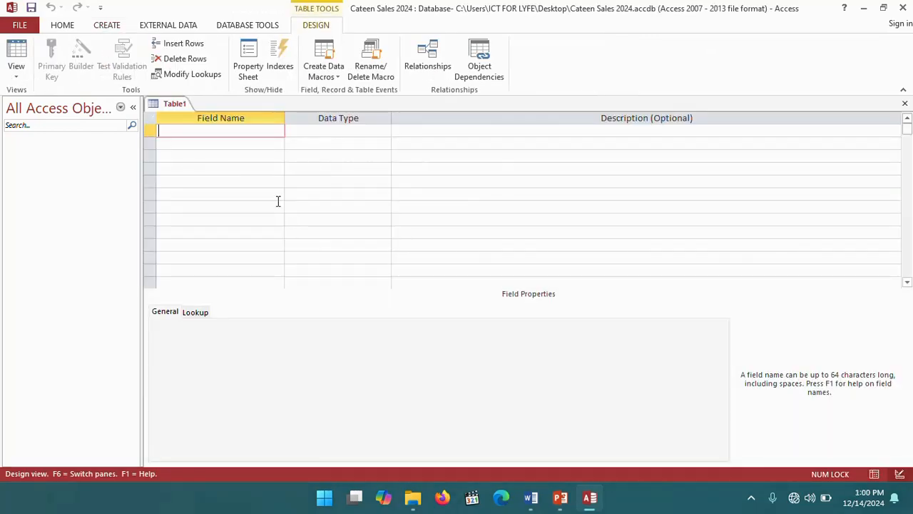
# Consult the database structure in the Word document and add the ItemID and Item name fields to the Access table.
pyautogui.moveTo(561, 500)
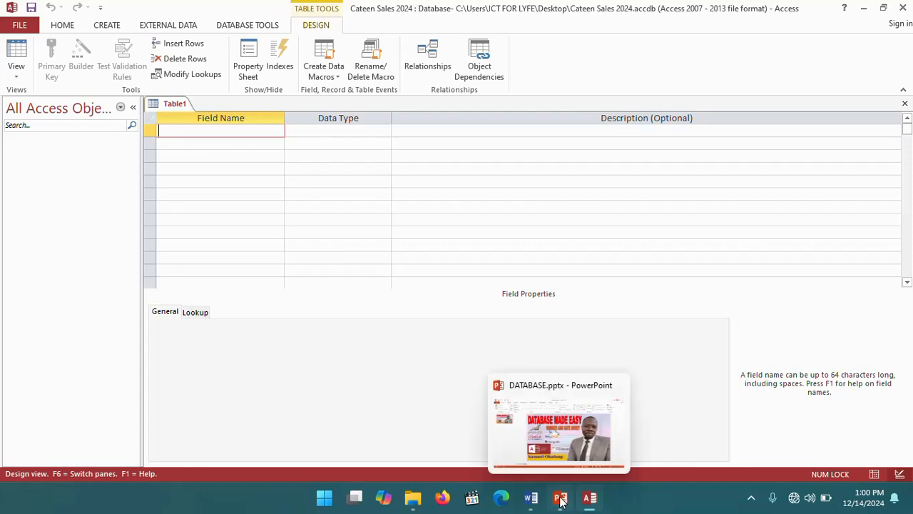
pyautogui.click(534, 501)
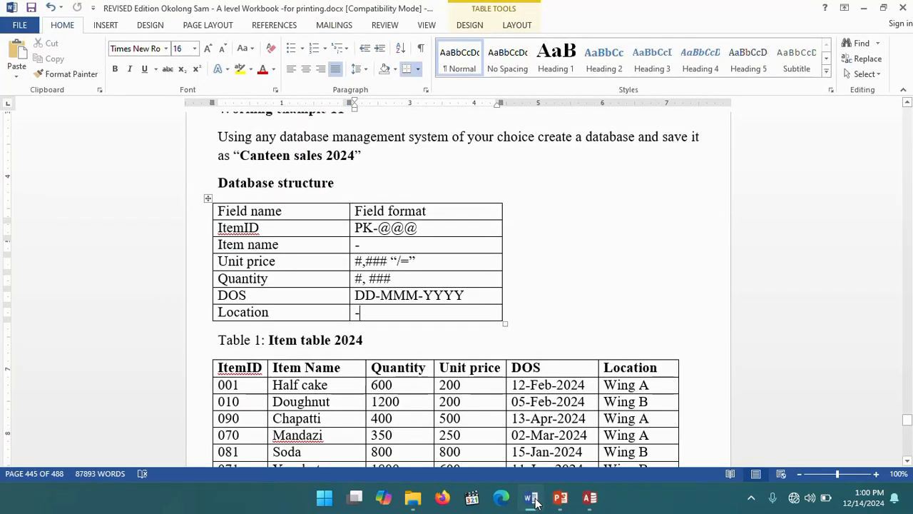
pyautogui.click(537, 503)
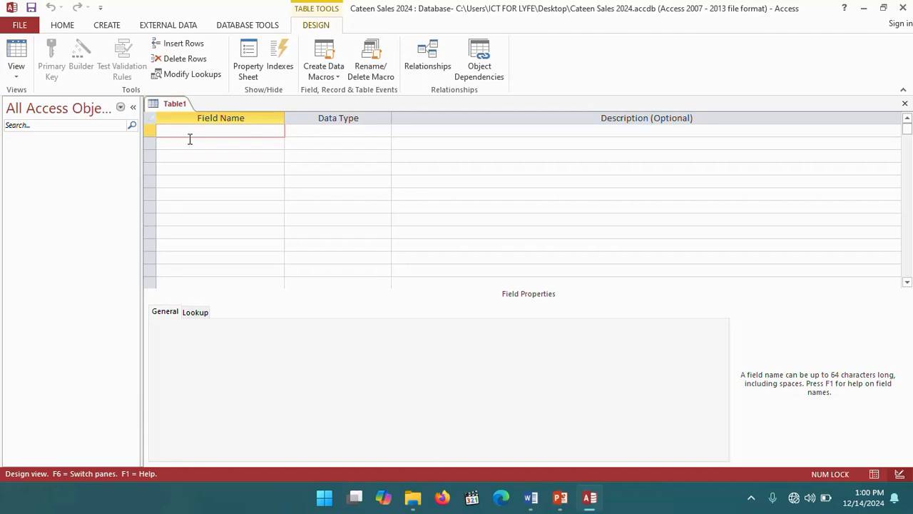
pyautogui.write('ItemID')
pyautogui.click(190, 142)
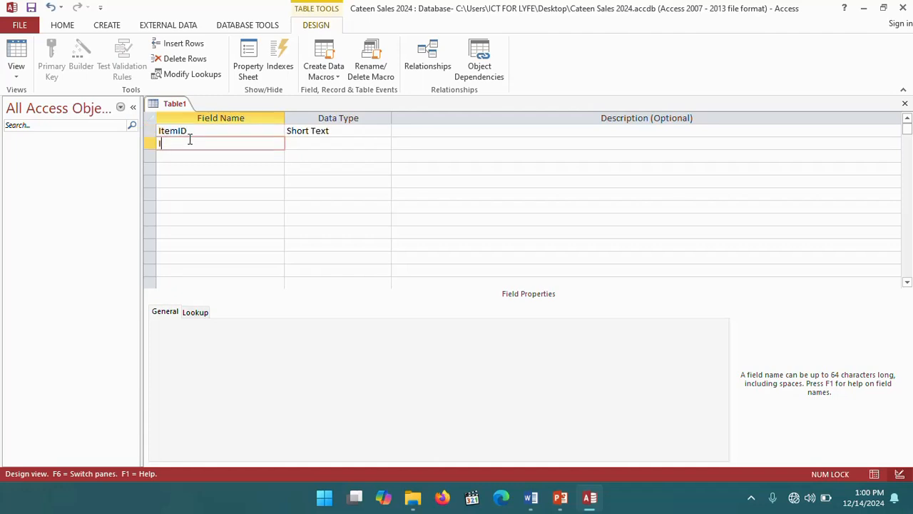
pyautogui.write('Item name')
pyautogui.press('Down')
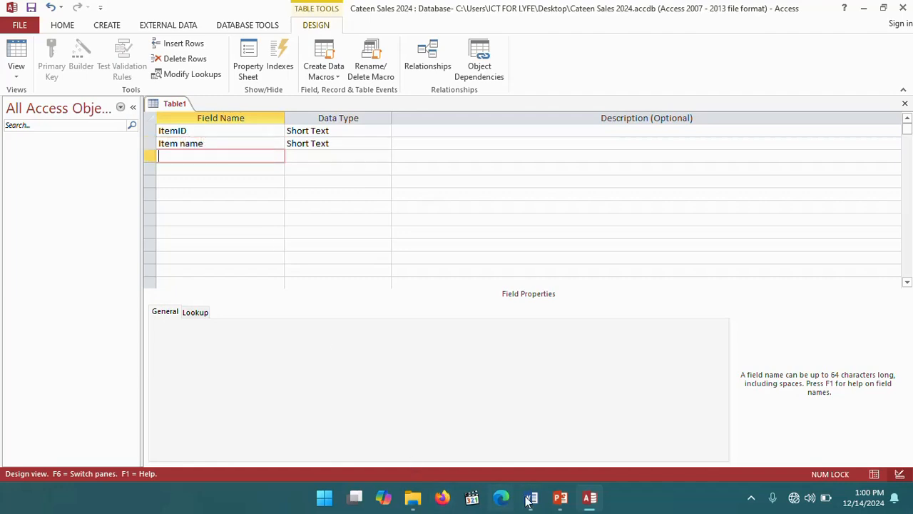
# Add the Unit price and Quantity fields below Item name, following the field list in the Word document.
pyautogui.moveTo(535, 499)
pyautogui.moveTo(524, 457)
pyautogui.press('Down')
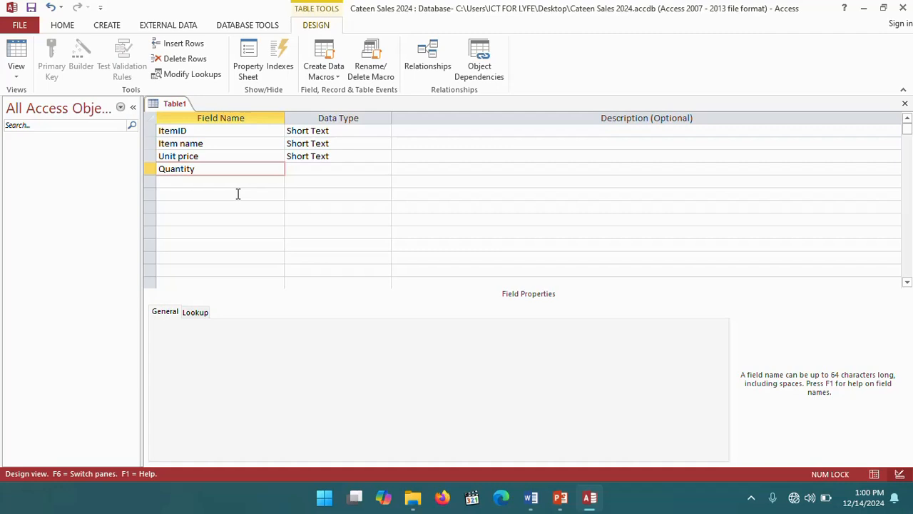
# Add the DOS and Location fields below Quantity to complete the table's field list.
pyautogui.moveTo(531, 498)
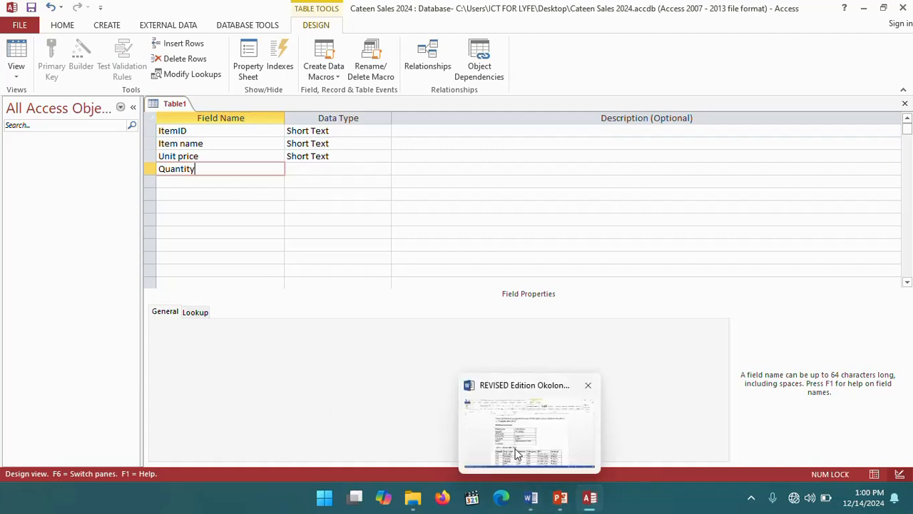
pyautogui.moveTo(519, 455)
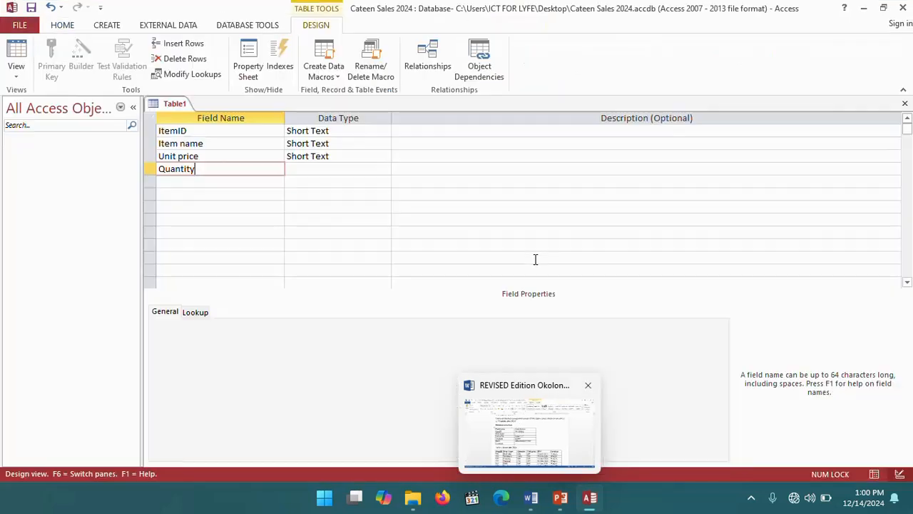
pyautogui.click(191, 182)
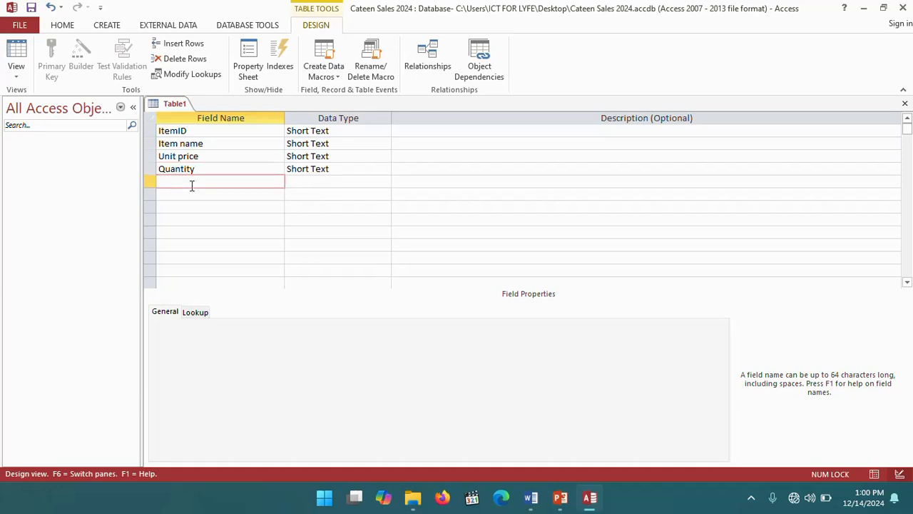
pyautogui.write('DOS')
pyautogui.press('Down')
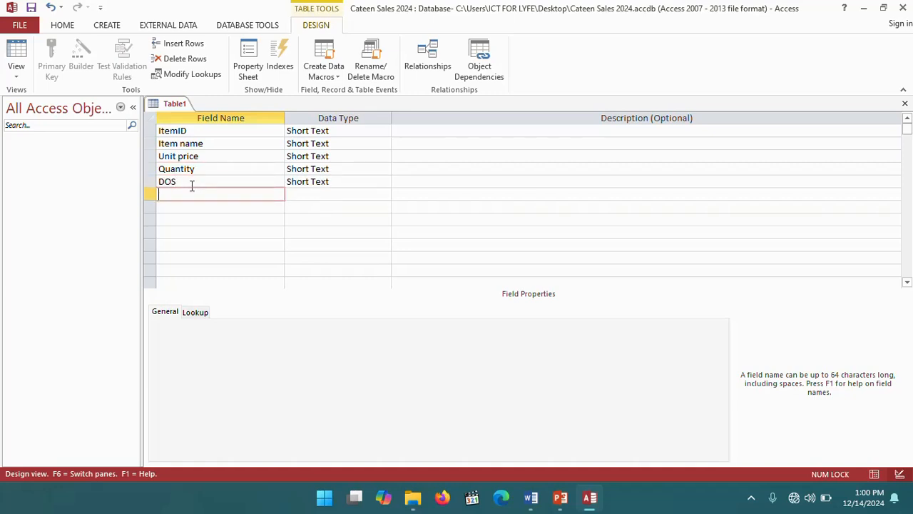
pyautogui.write('Location')
# Review the field formats and Item table 2024 records in the Word document to decide each field's data type, and return to Access.
pyautogui.click(353, 135)
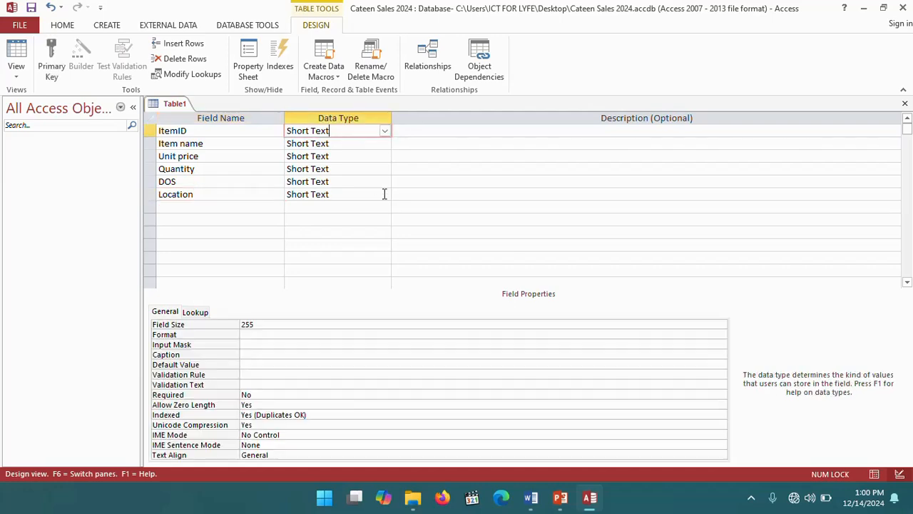
pyautogui.click(531, 499)
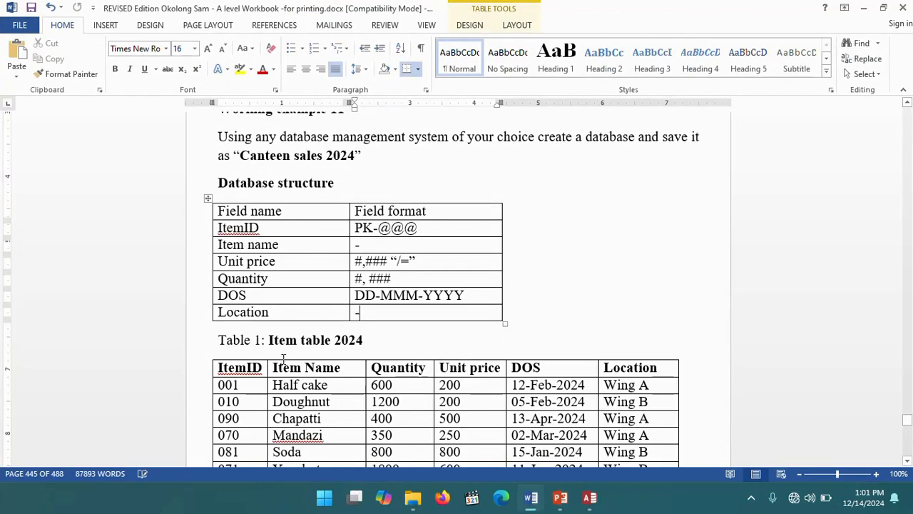
pyautogui.scroll(-1, 284, 350)
pyautogui.scroll(-1, 285, 350)
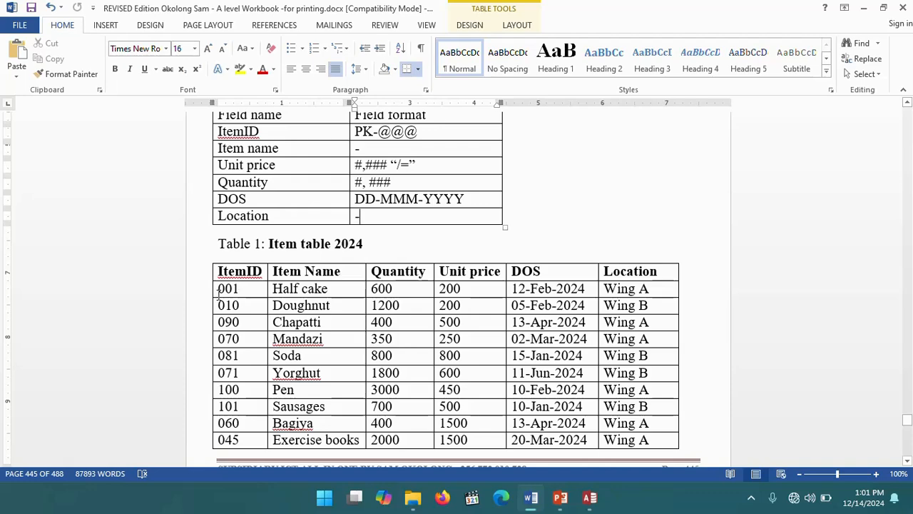
pyautogui.scroll(3, 232, 406)
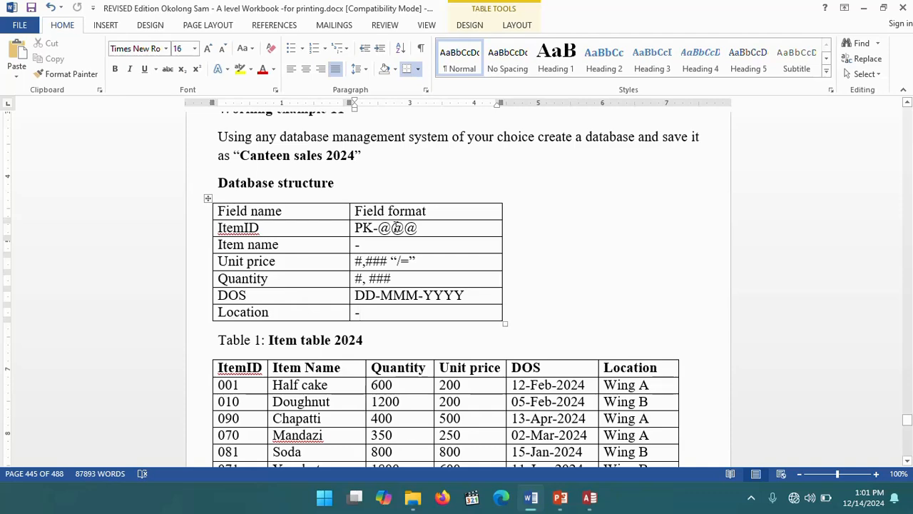
pyautogui.scroll(-2, 396, 227)
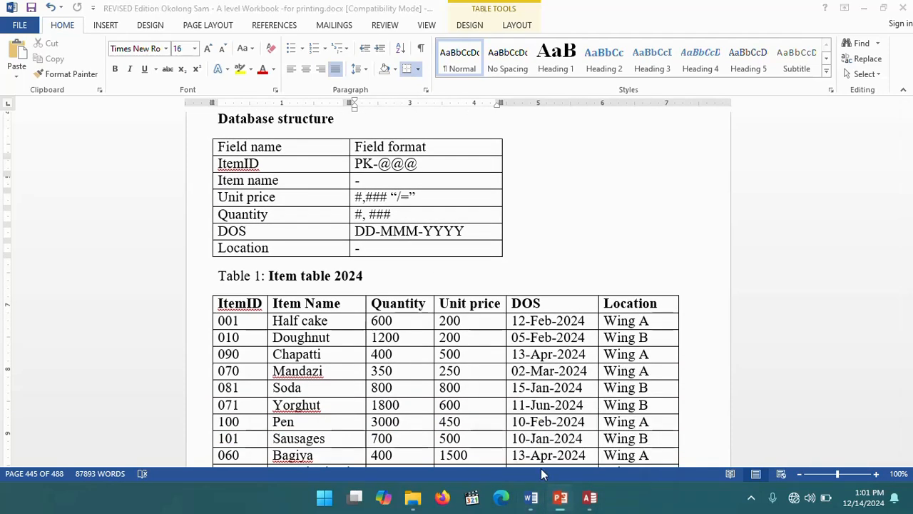
pyautogui.click(560, 498)
pyautogui.click(562, 505)
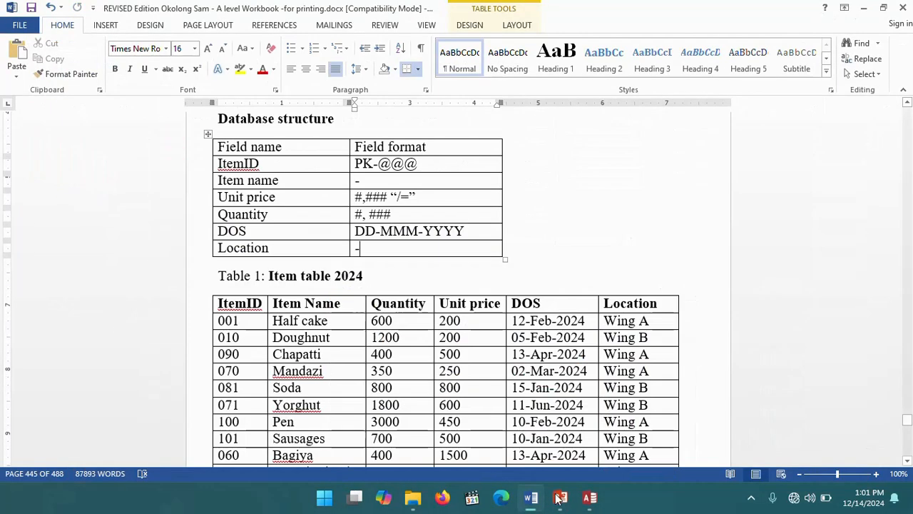
pyautogui.click(589, 503)
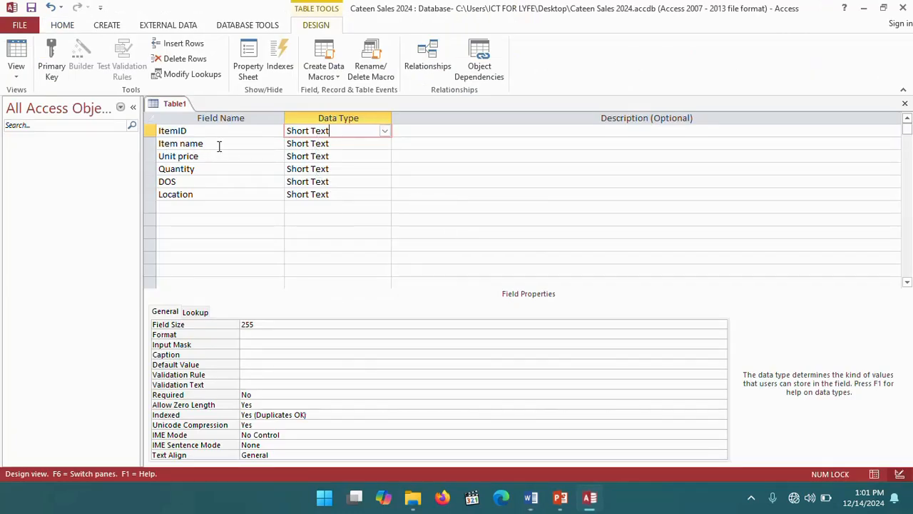
# Keep Item name as Short Text and set the Unit price field's data type to Currency.
pyautogui.click(334, 144)
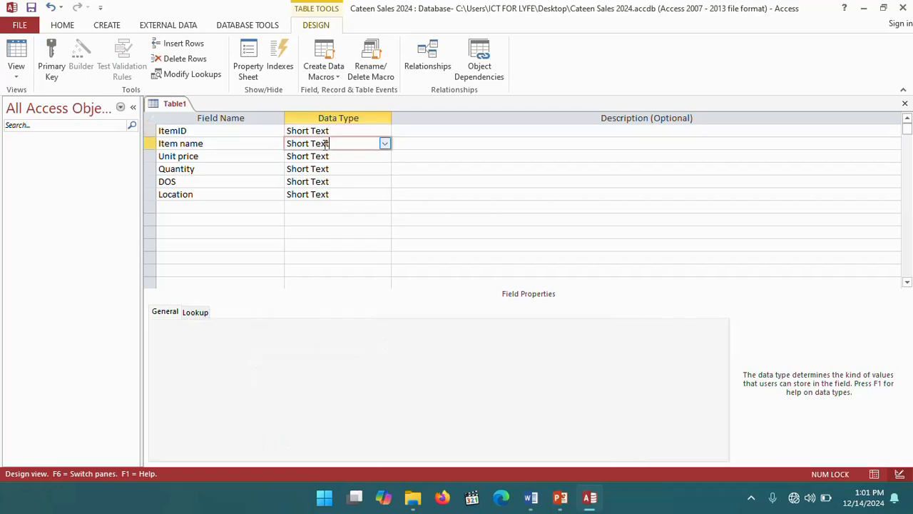
pyautogui.click(372, 158)
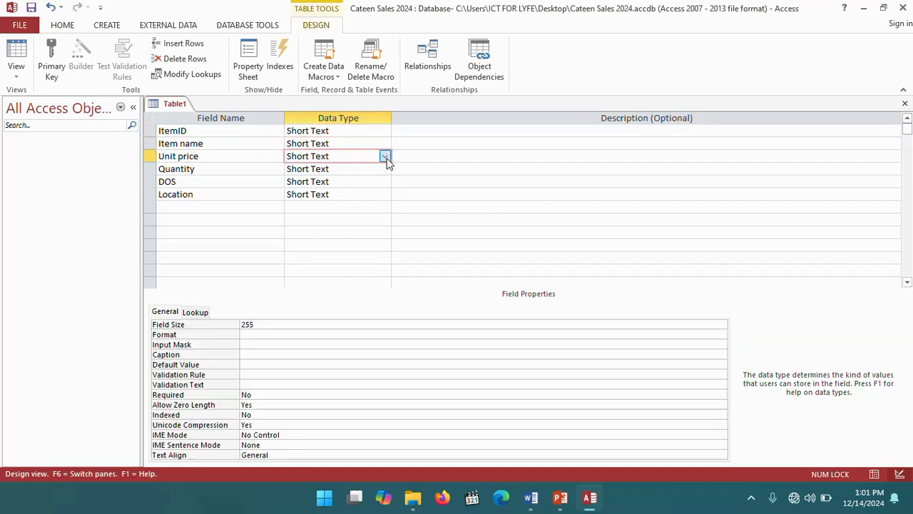
pyautogui.click(384, 156)
pyautogui.click(316, 218)
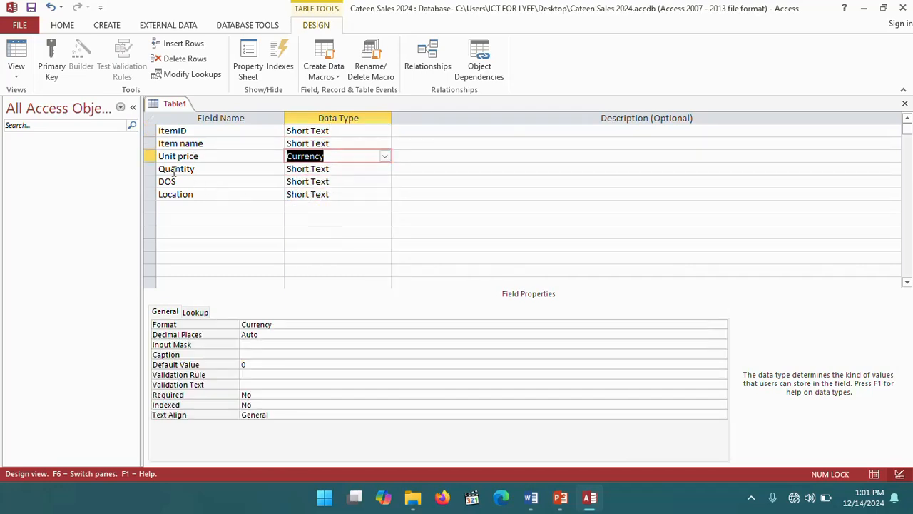
# Set the Quantity field's data type to Number and the DOS field's data type to Date/Time.
pyautogui.click(369, 170)
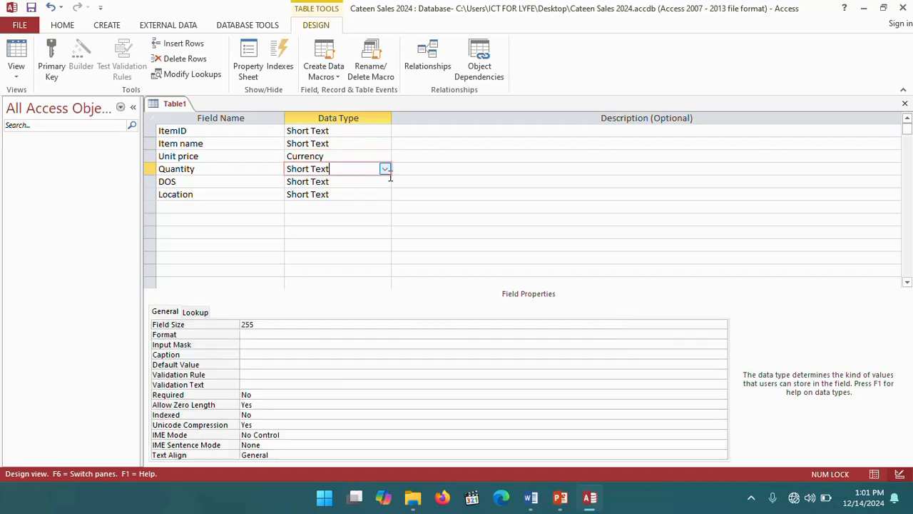
pyautogui.click(385, 169)
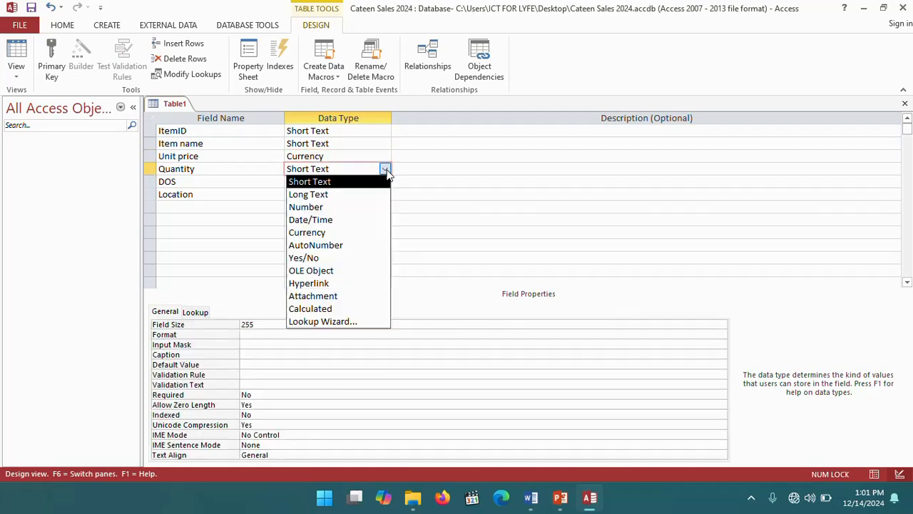
pyautogui.click(306, 207)
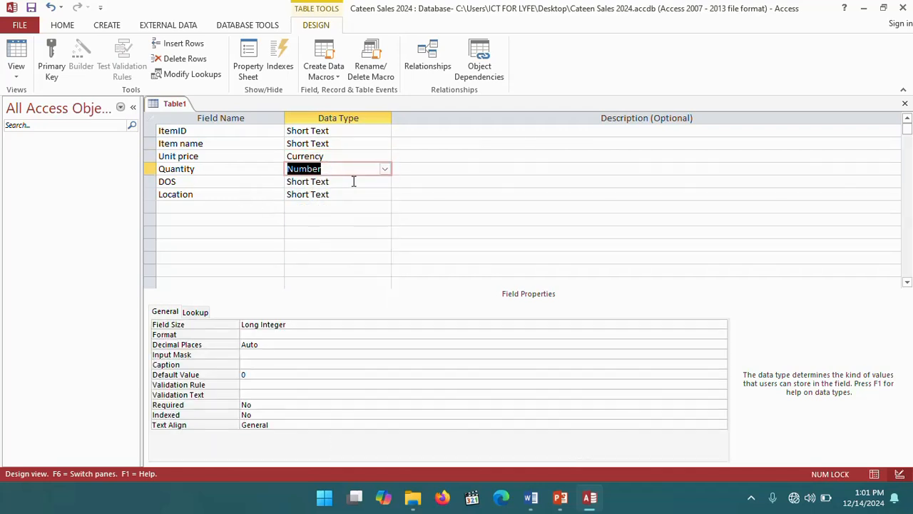
pyautogui.click(351, 181)
pyautogui.click(385, 182)
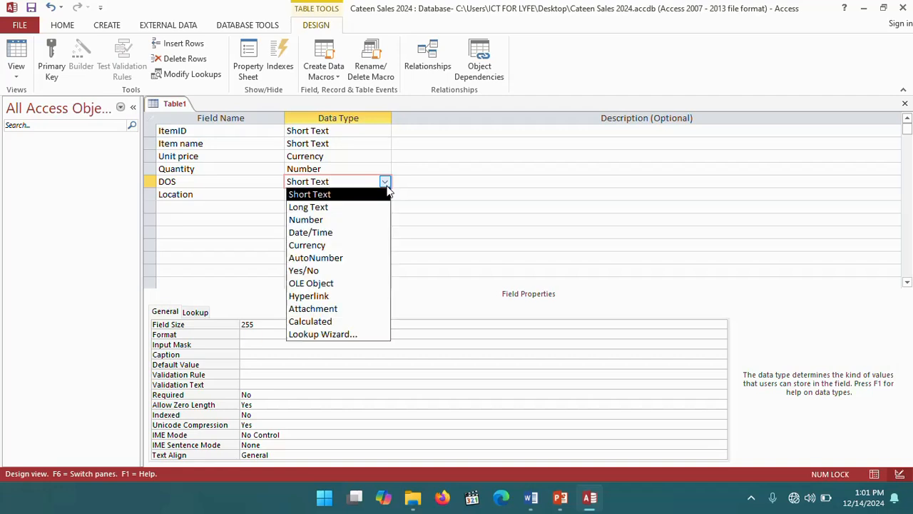
pyautogui.click(318, 231)
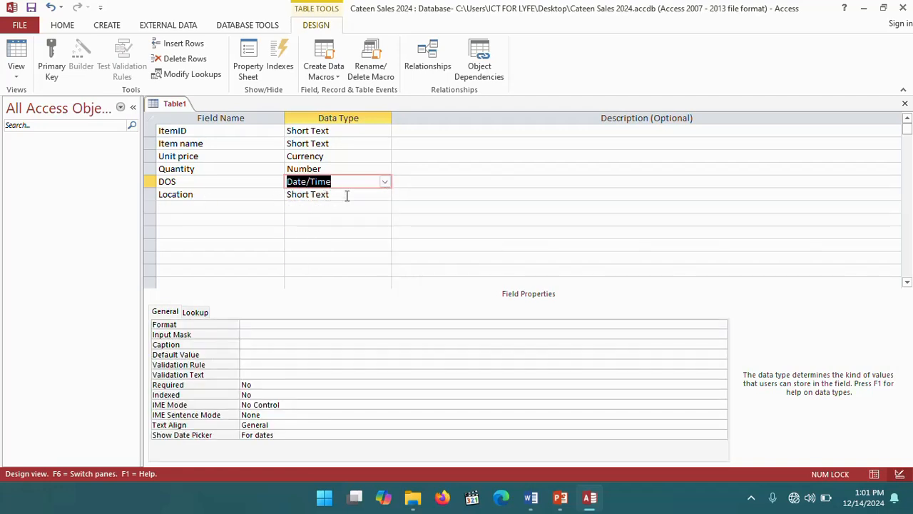
# Check the ItemID format in the Word document and open the ItemID field's Format property in the Zoom window in Access.
pyautogui.click(532, 500)
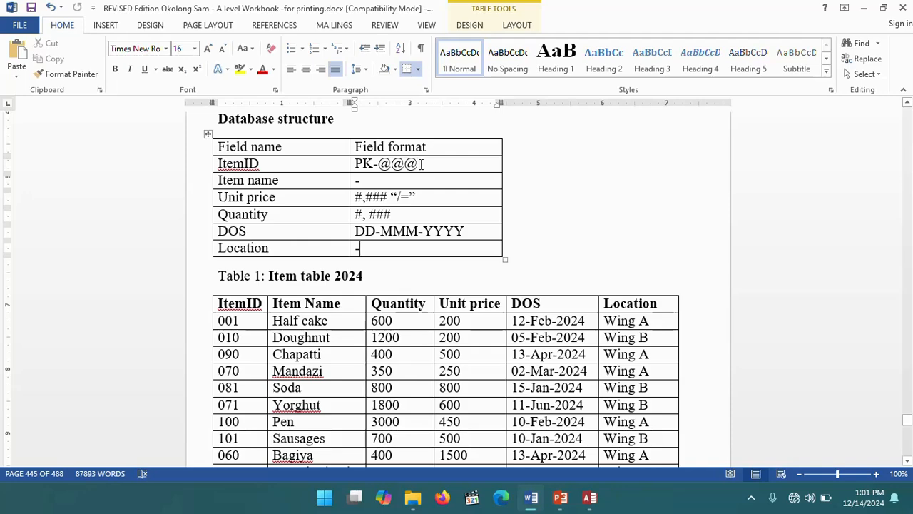
pyautogui.moveTo(420, 164); pyautogui.dragTo(378, 164)
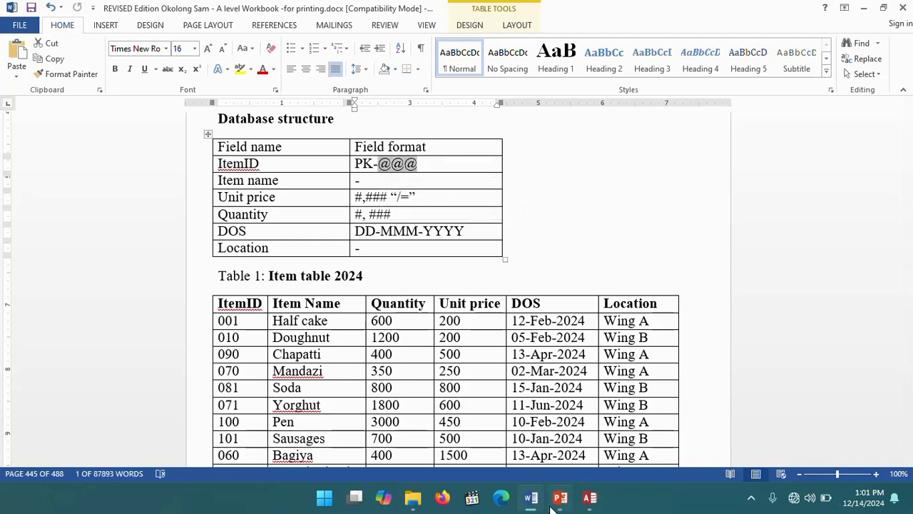
pyautogui.click(591, 499)
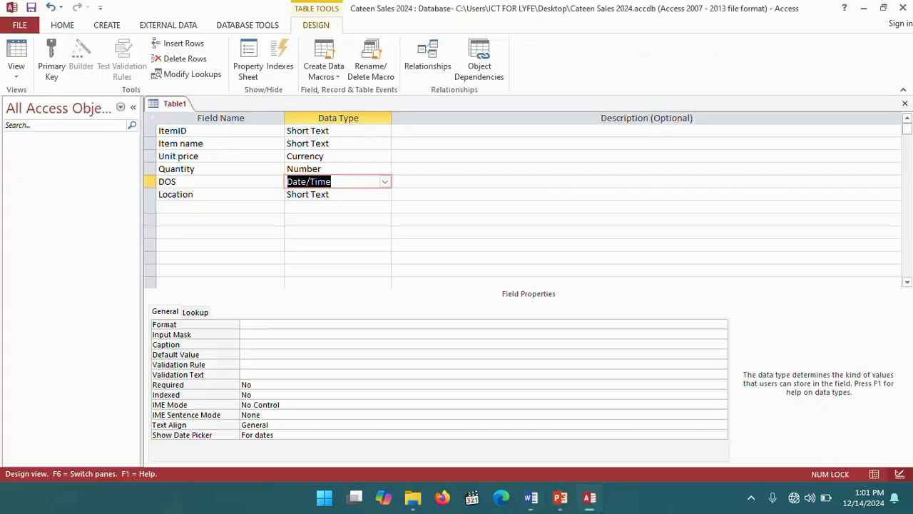
pyautogui.click(345, 132)
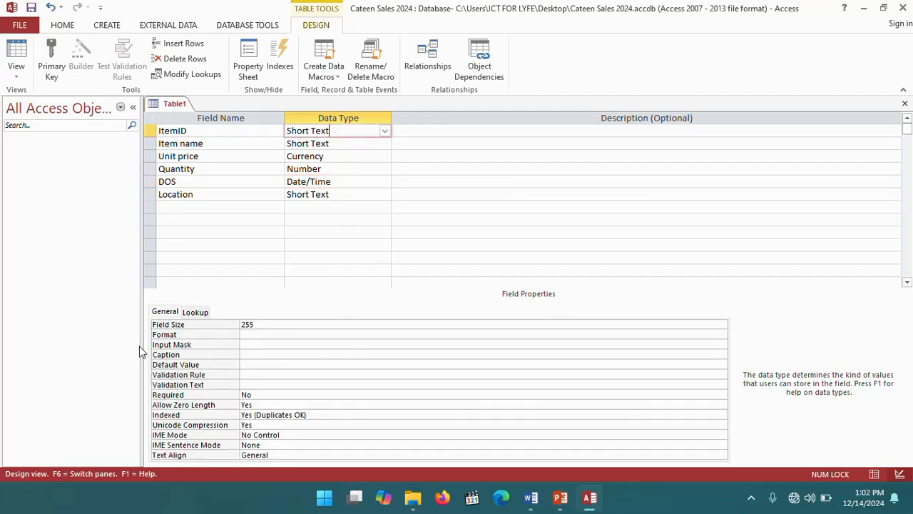
pyautogui.click(265, 335)
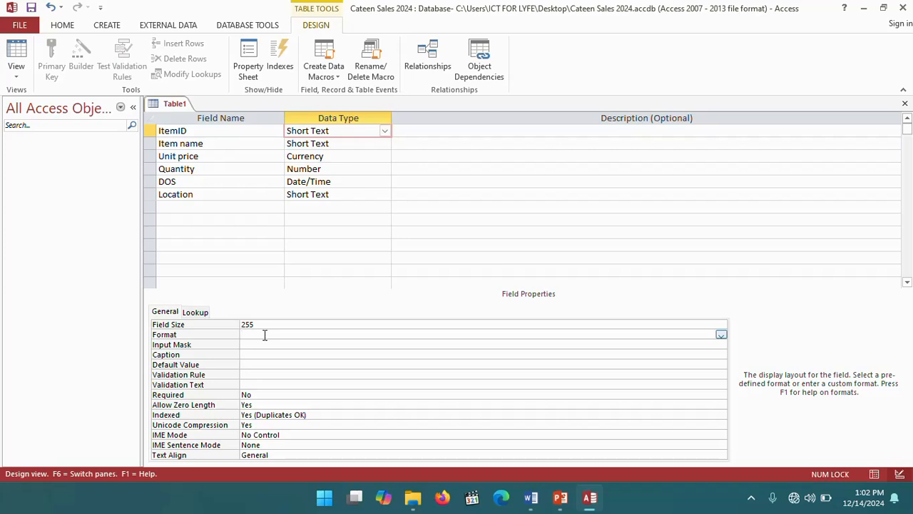
pyautogui.rightClick(264, 335)
pyautogui.click(301, 364)
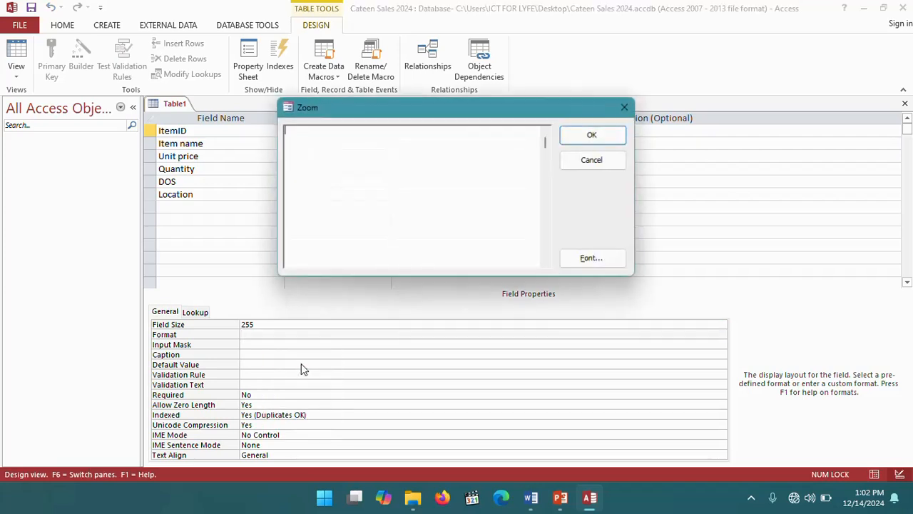
# Set the Zoom window's font size to 26 and place the cursor in its text area.
pyautogui.click(592, 260)
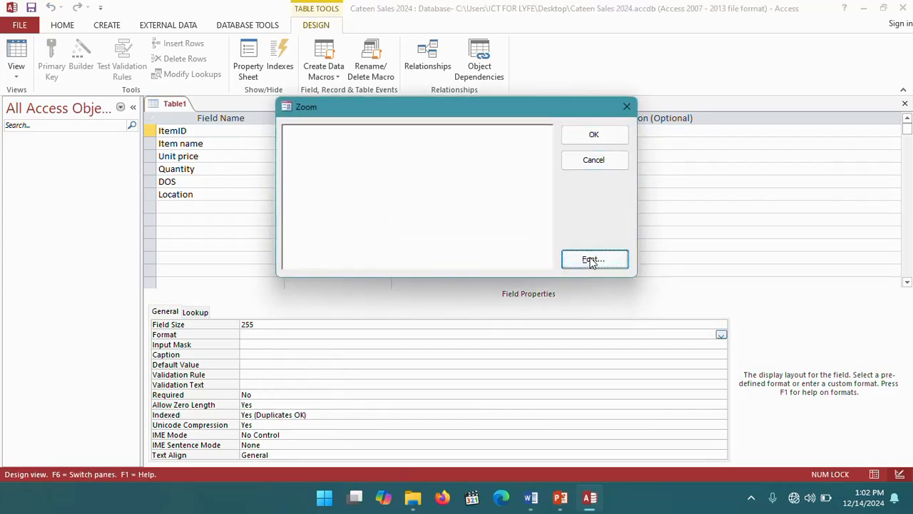
pyautogui.scroll(-2, 540, 271)
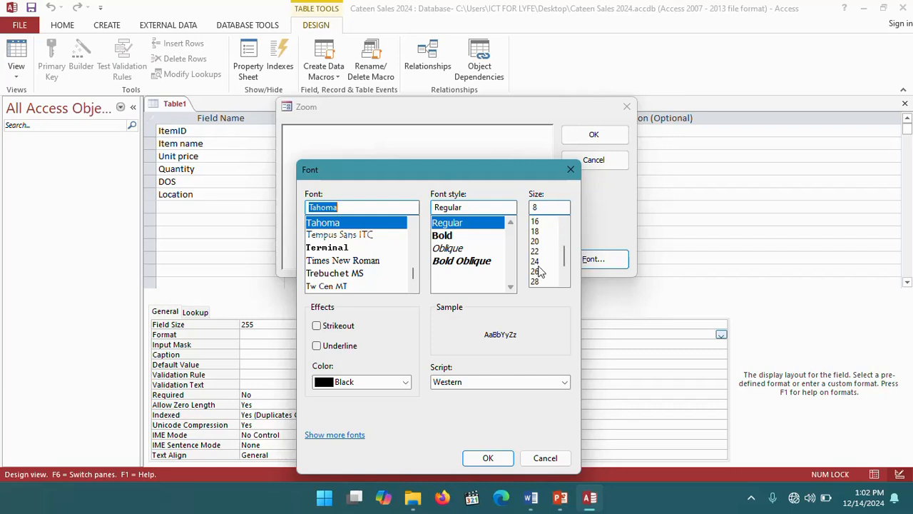
pyautogui.click(540, 271)
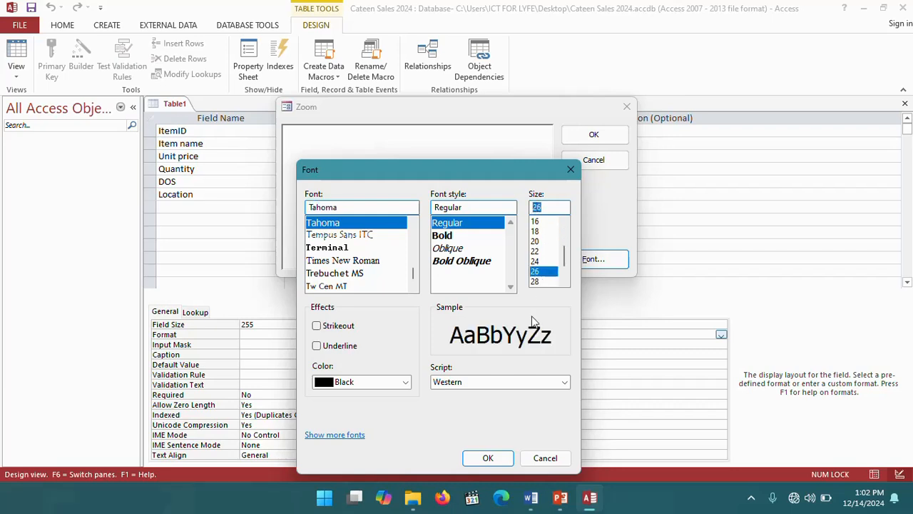
pyautogui.click(487, 458)
pyautogui.click(300, 140)
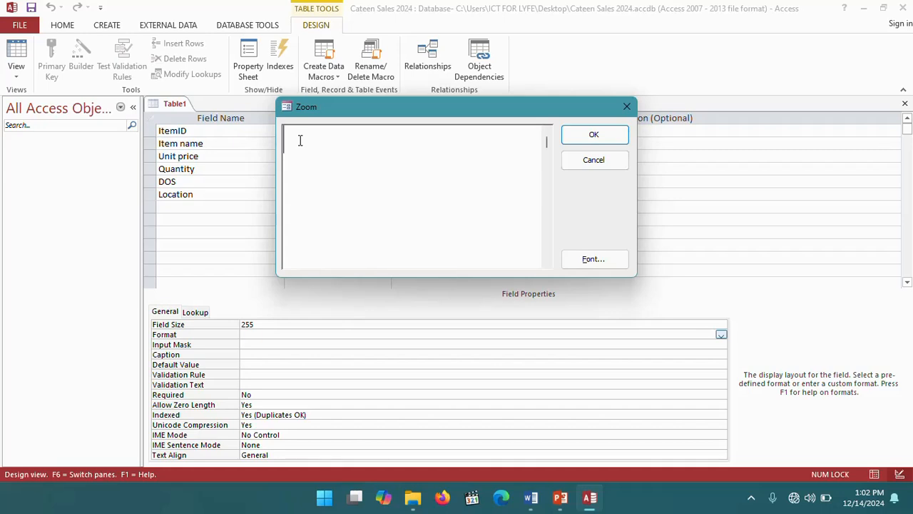
# Enter "PK-"000 as the ItemID field's format, with the PK- prefix enclosed in double quotes.
pyautogui.write('PK-')
pyautogui.click(284, 139)
pyautogui.click(330, 137)
pyautogui.click(284, 139)
pyautogui.write('"')
pyautogui.click(347, 136)
pyautogui.write('"')
pyautogui.write('000')
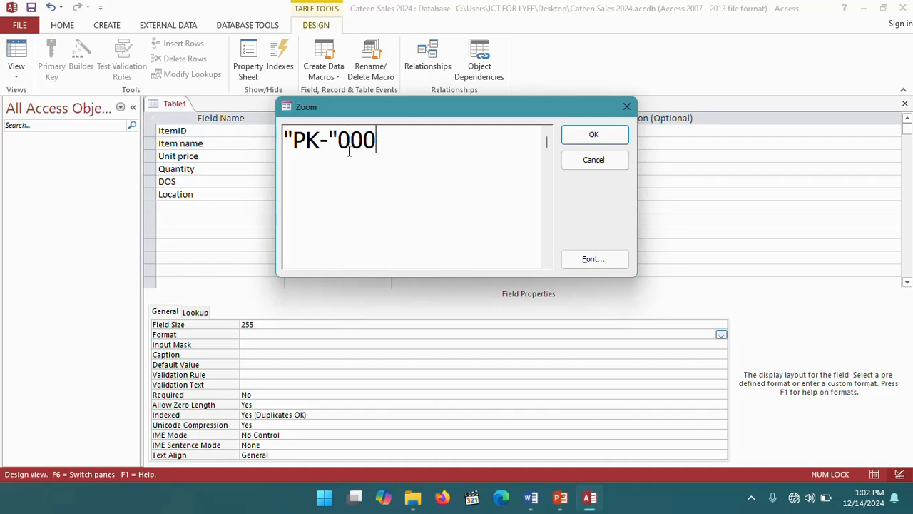
# Replace the three zeros with @@@, compare with the Word document, and apply "PK-"@@@ as the ItemID format in Access.
pyautogui.press('BackSpace')
pyautogui.press('BackSpace')
pyautogui.press('BackSpace')
pyautogui.write('@@@')
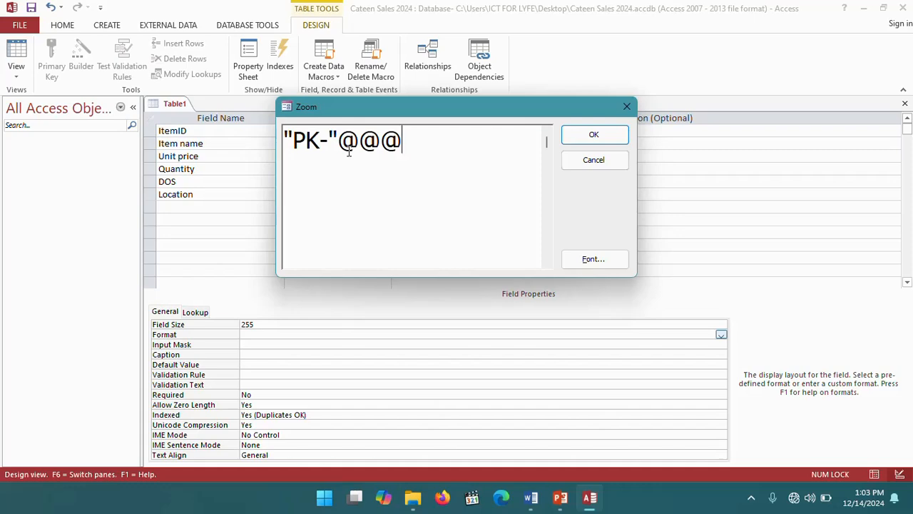
pyautogui.click(531, 497)
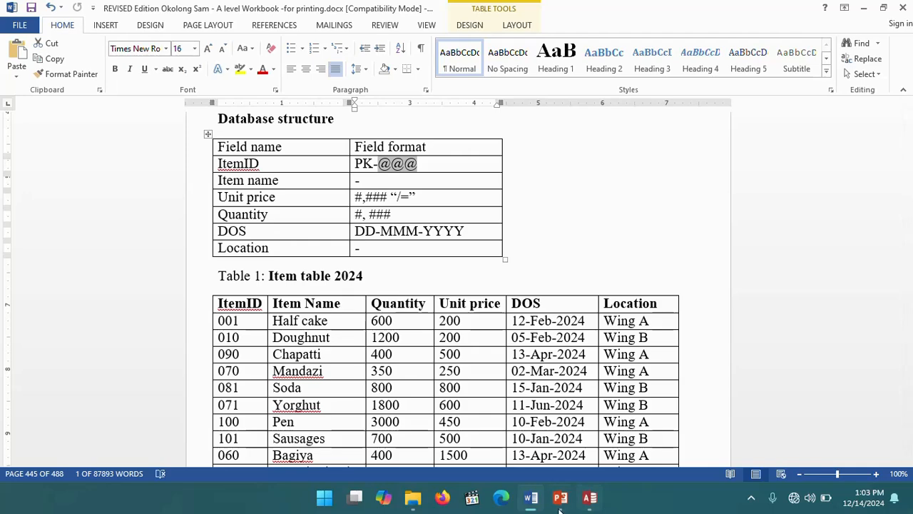
pyautogui.moveTo(560, 503)
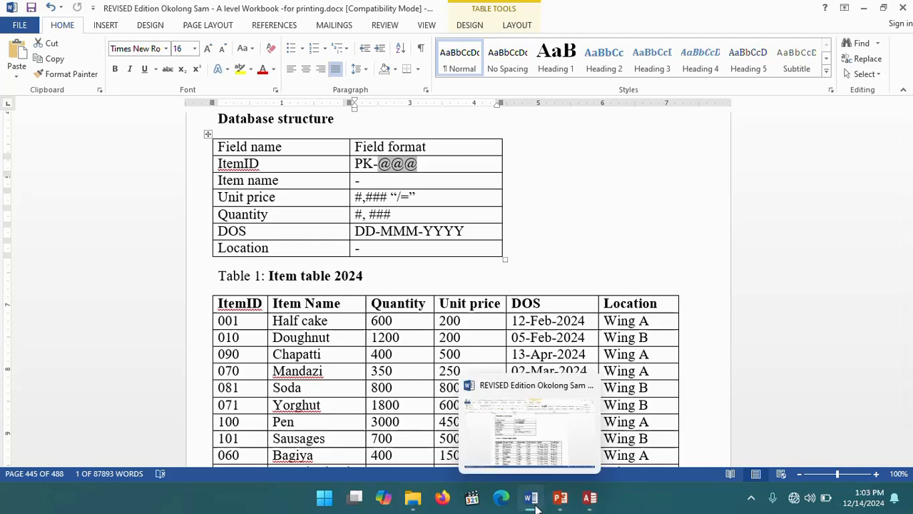
pyautogui.click(589, 497)
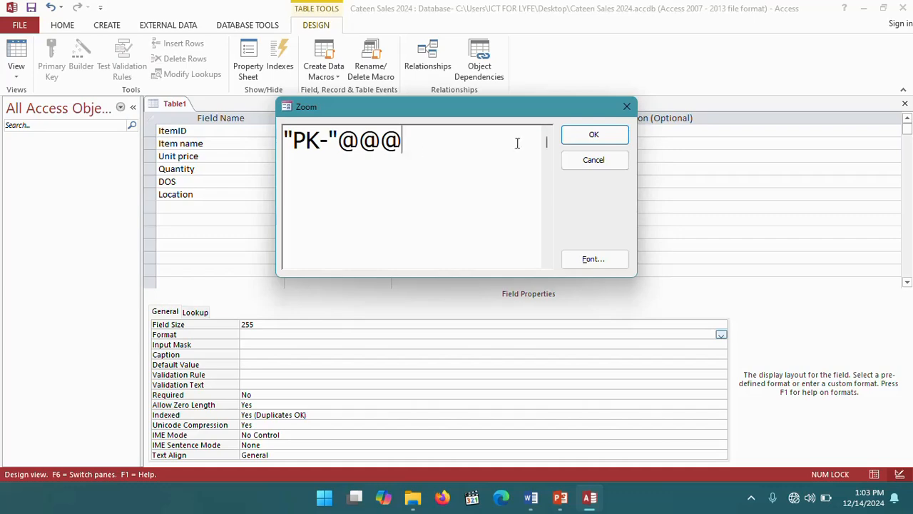
pyautogui.click(590, 139)
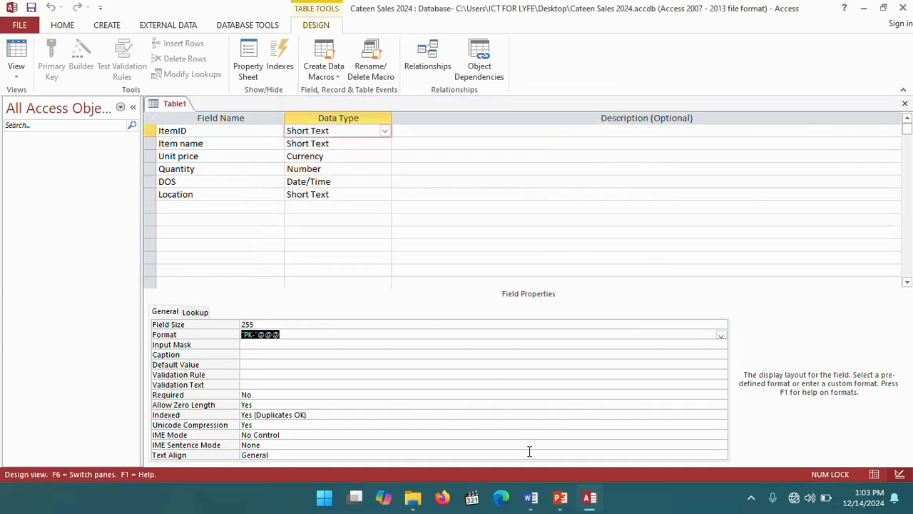
# Check the Unit price format in the Word document and replace the field's Currency format in Access with #,### in the Zoom window.
pyautogui.click(531, 498)
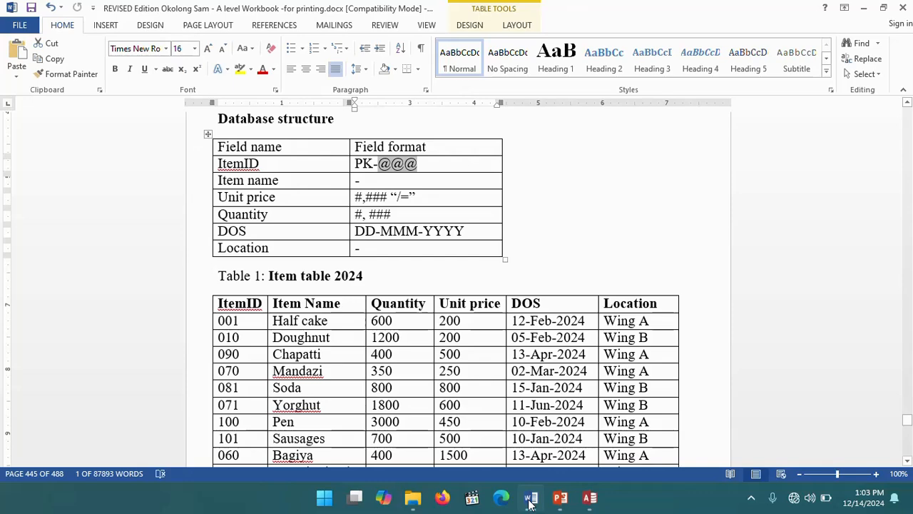
pyautogui.click(530, 498)
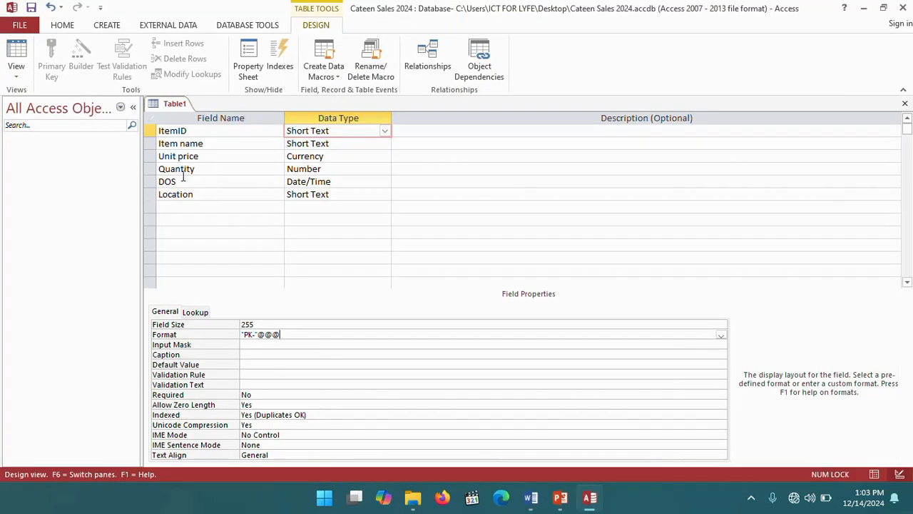
pyautogui.click(329, 157)
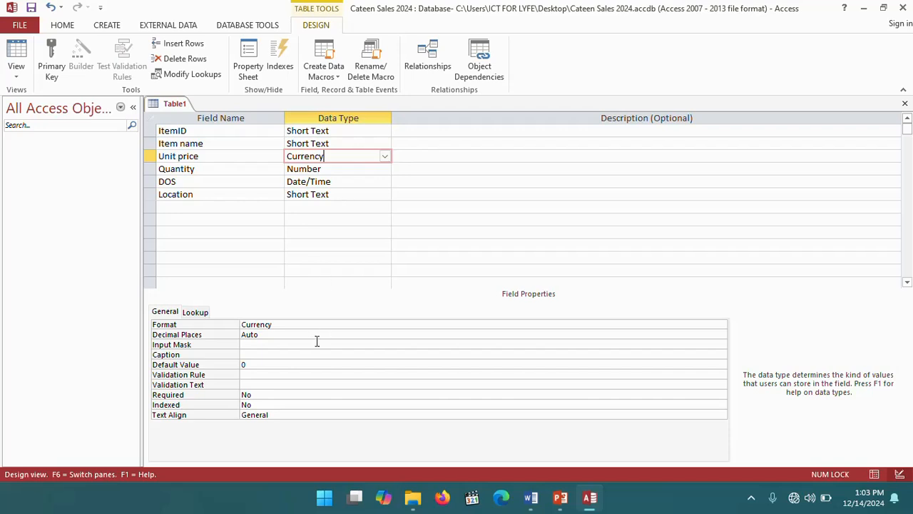
pyautogui.click(277, 325)
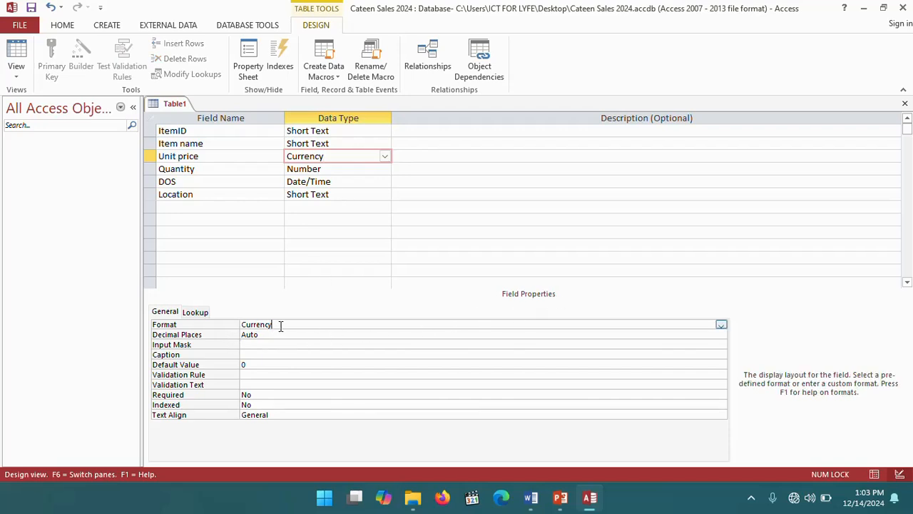
pyautogui.moveTo(280, 325); pyautogui.dragTo(224, 323)
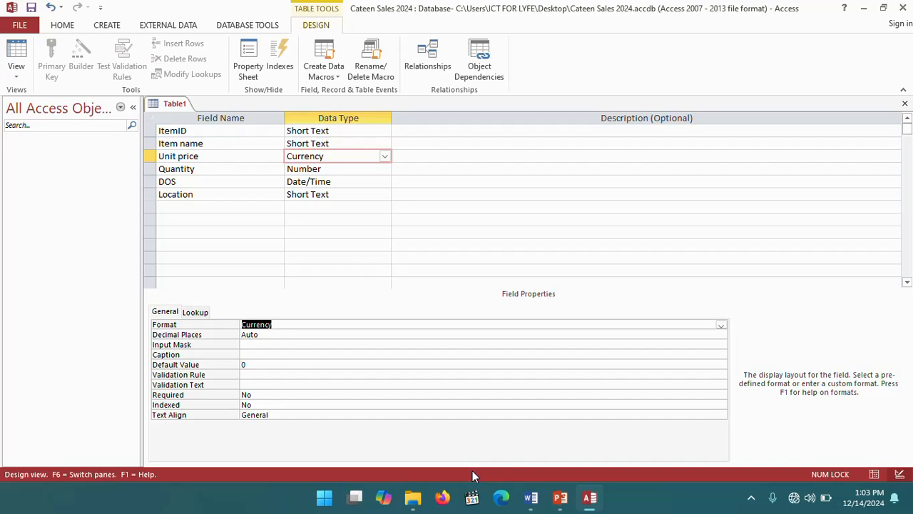
pyautogui.rightClick(286, 325)
pyautogui.click(323, 349)
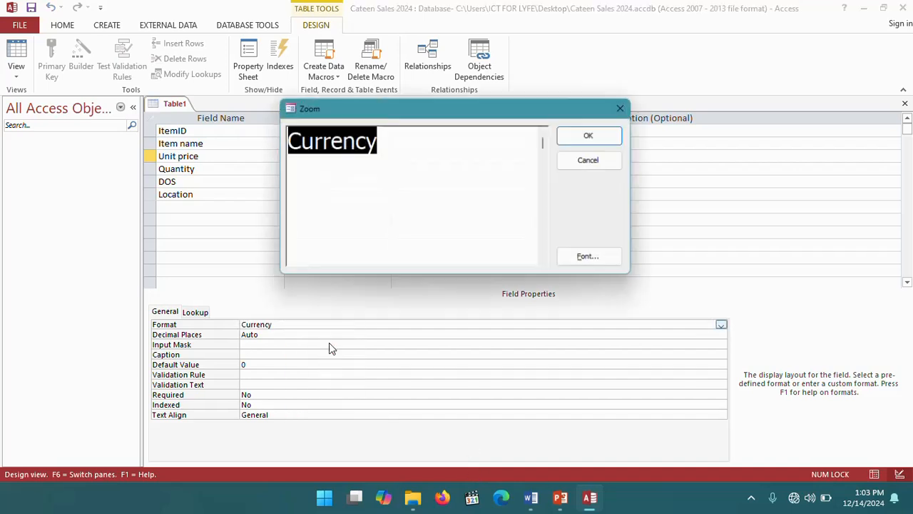
pyautogui.press('BackSpace')
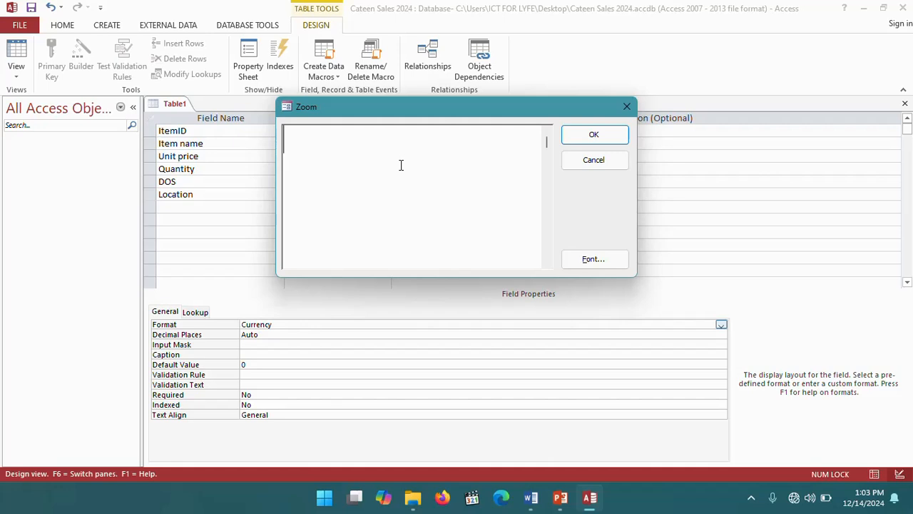
pyautogui.write('#,###')
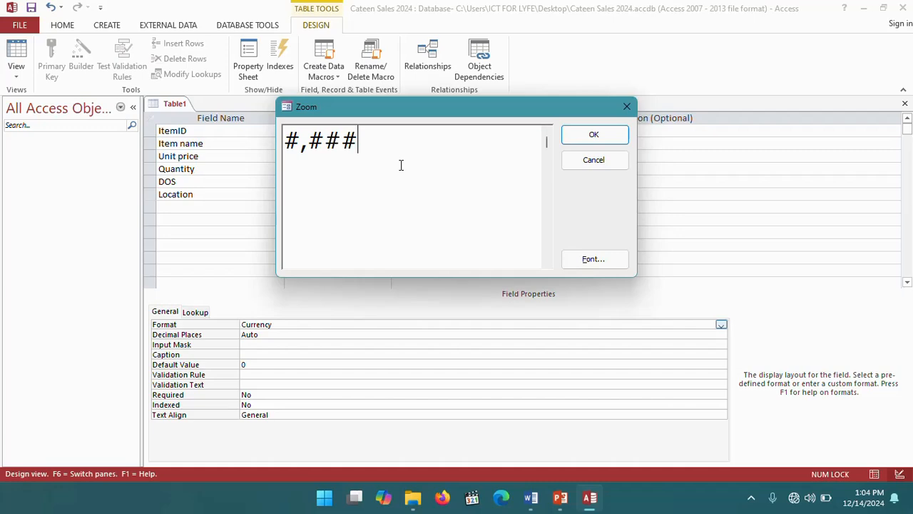
# Recheck the Unit price format in Word, append "/=" in double quotes to #,### in Access, and apply the format.
pyautogui.click(530, 497)
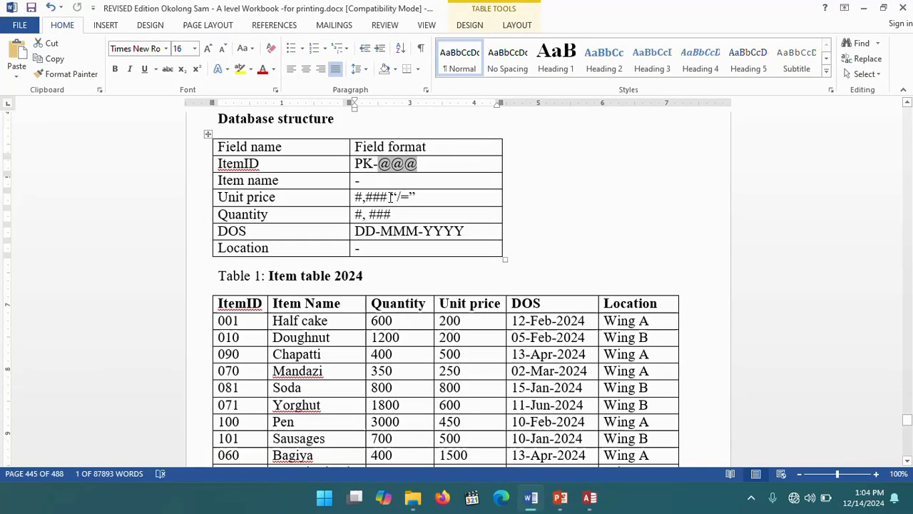
pyautogui.click(589, 498)
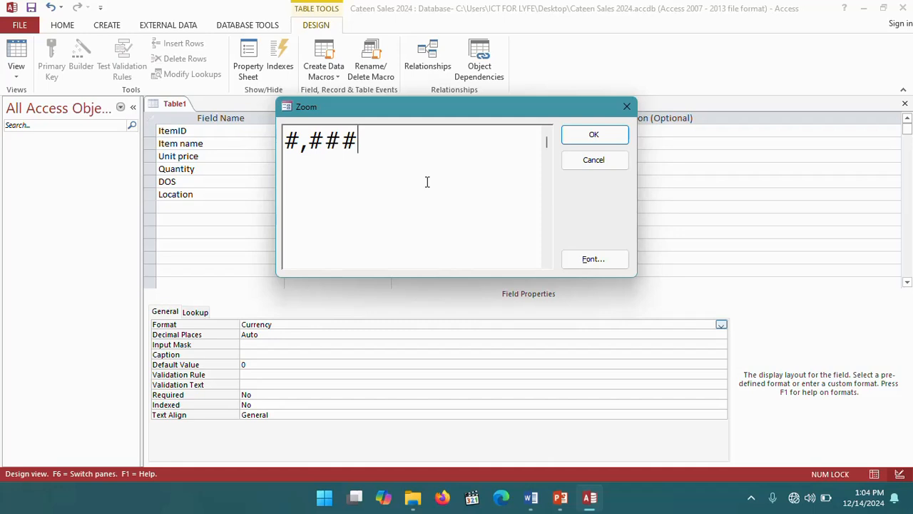
pyautogui.write('"/+')
pyautogui.press('BackSpace')
pyautogui.write('="')
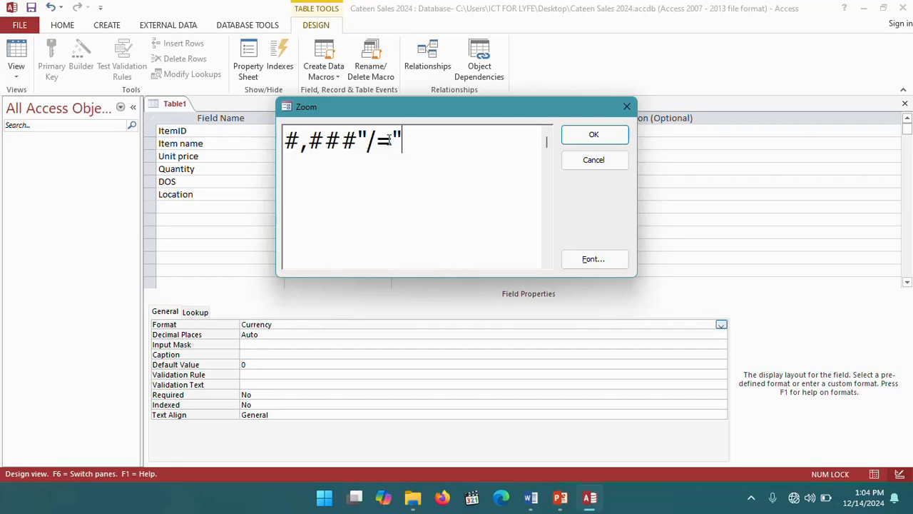
pyautogui.click(594, 134)
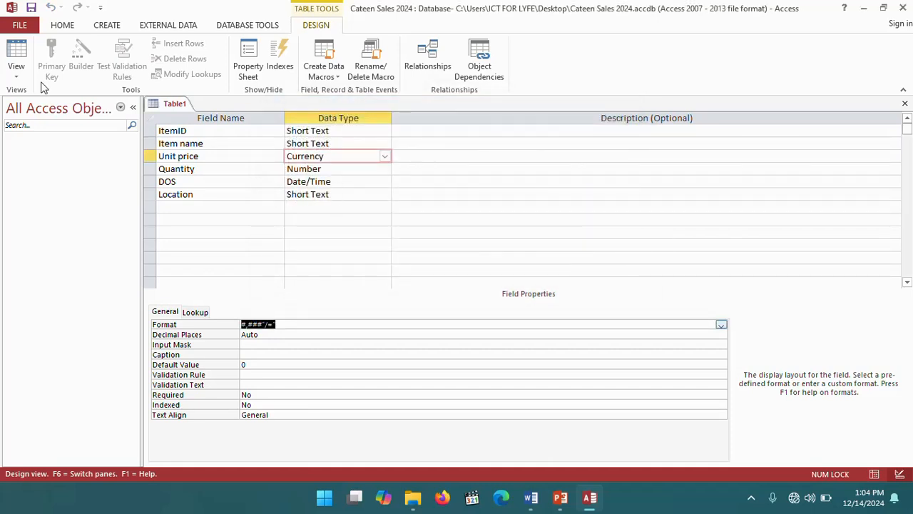
# Look up the table's name in the Word document and save the Access table as Item table 2024 without a primary key.
pyautogui.click(31, 8)
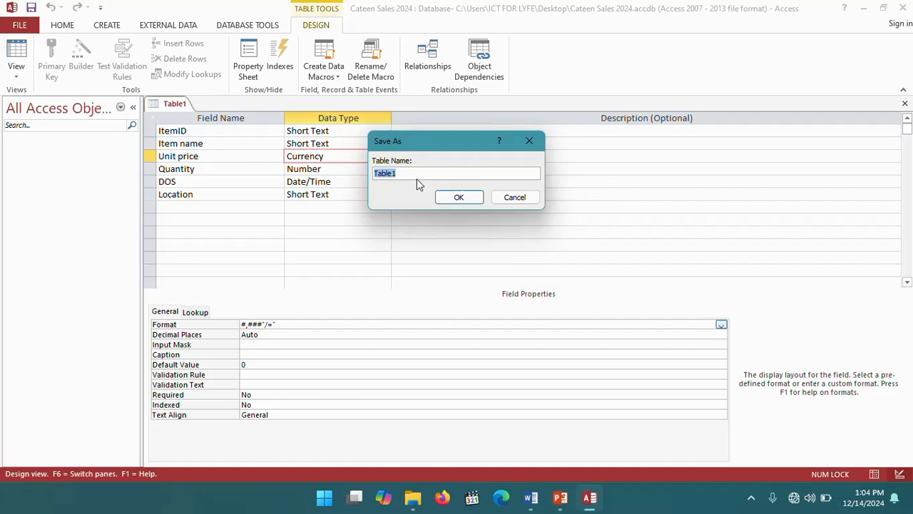
pyautogui.write('C')
pyautogui.click(531, 497)
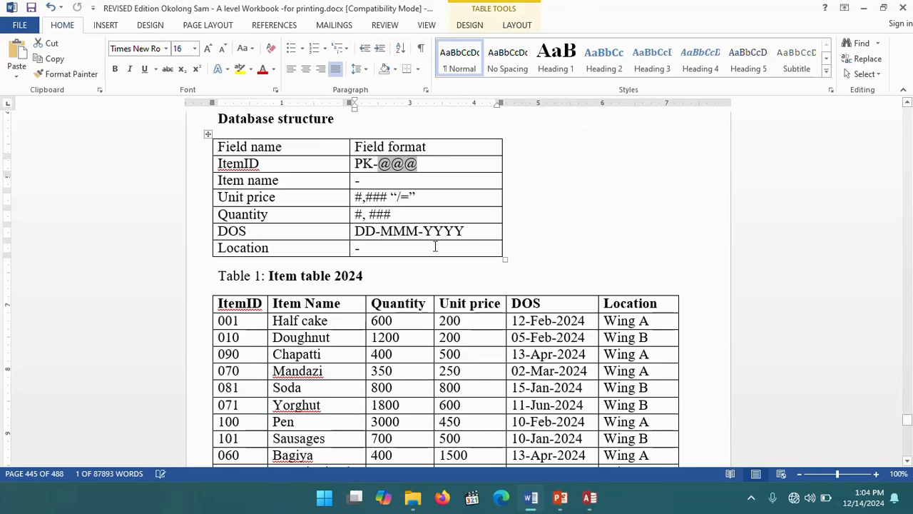
pyautogui.scroll(-3, 434, 246)
pyautogui.scroll(3, 434, 245)
pyautogui.click(588, 499)
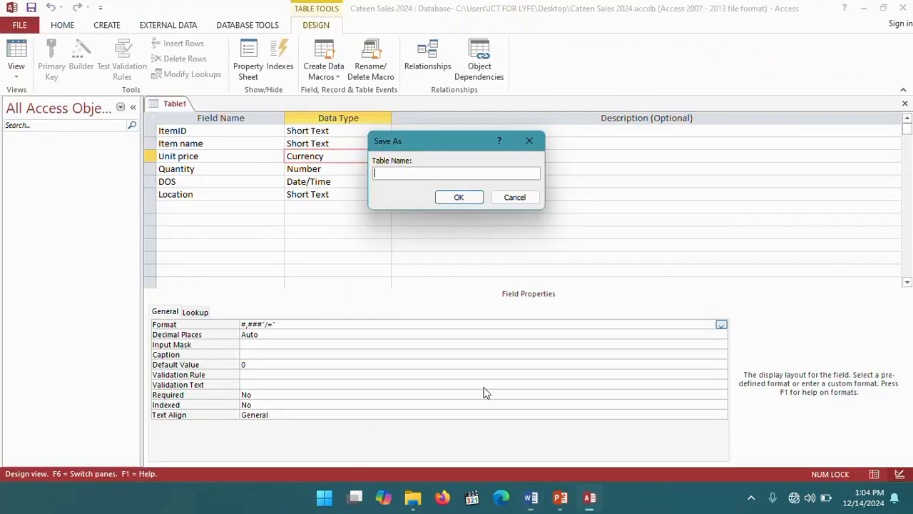
pyautogui.write('Item table 2024')
pyautogui.click(473, 197)
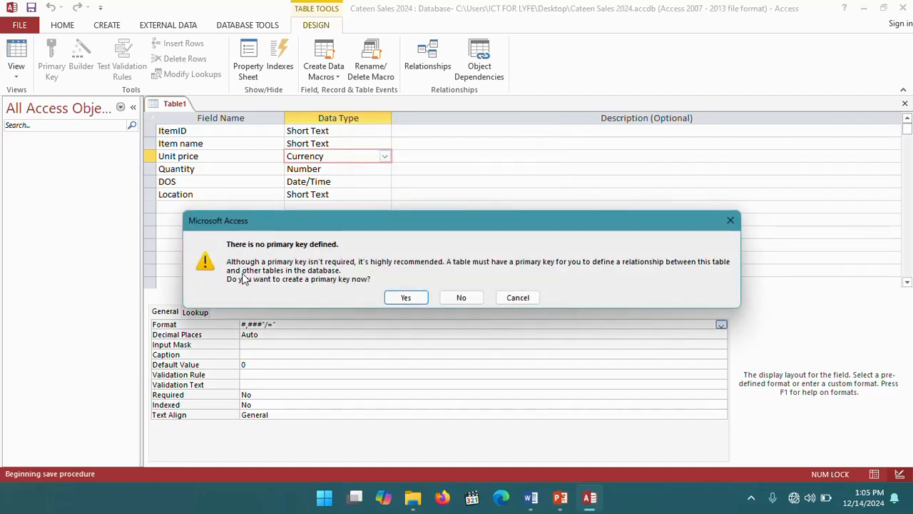
pyautogui.click(461, 298)
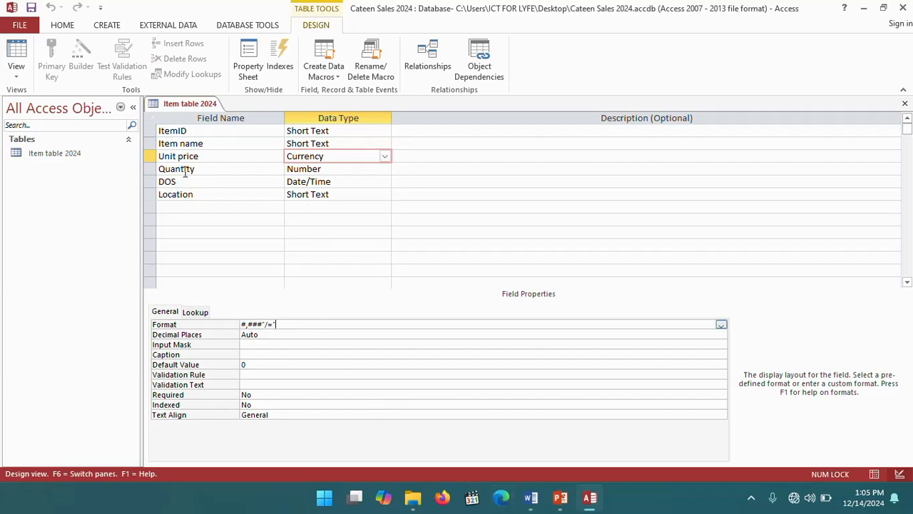
# Set the Quantity field's Format property to #,### through the Zoom window.
pyautogui.click(333, 170)
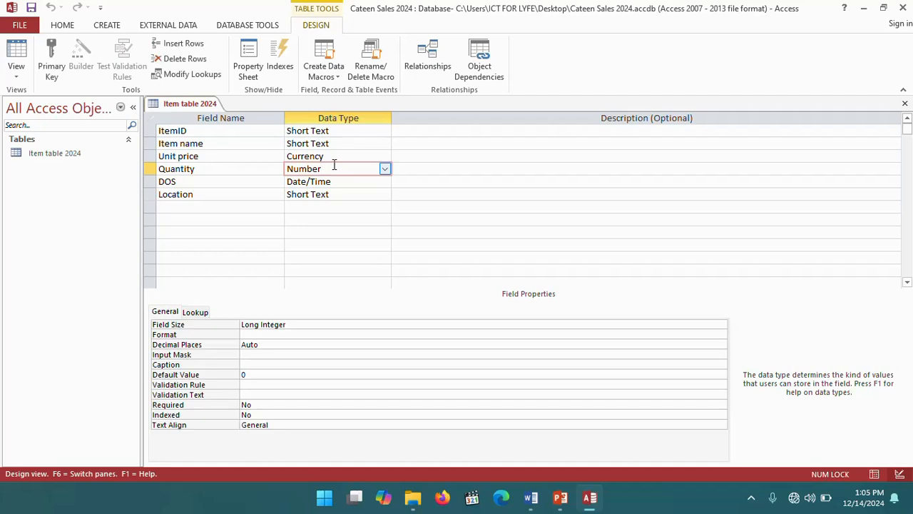
pyautogui.click(253, 334)
pyautogui.rightClick(255, 335)
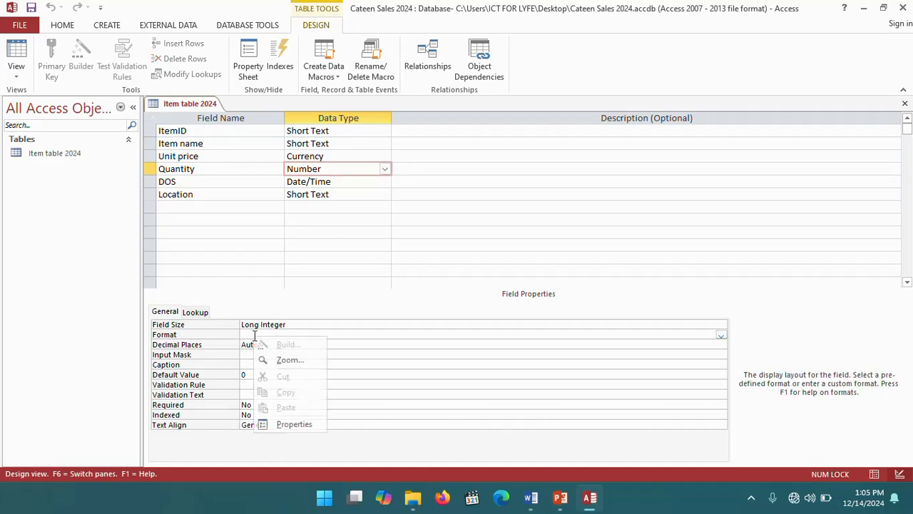
pyautogui.click(288, 359)
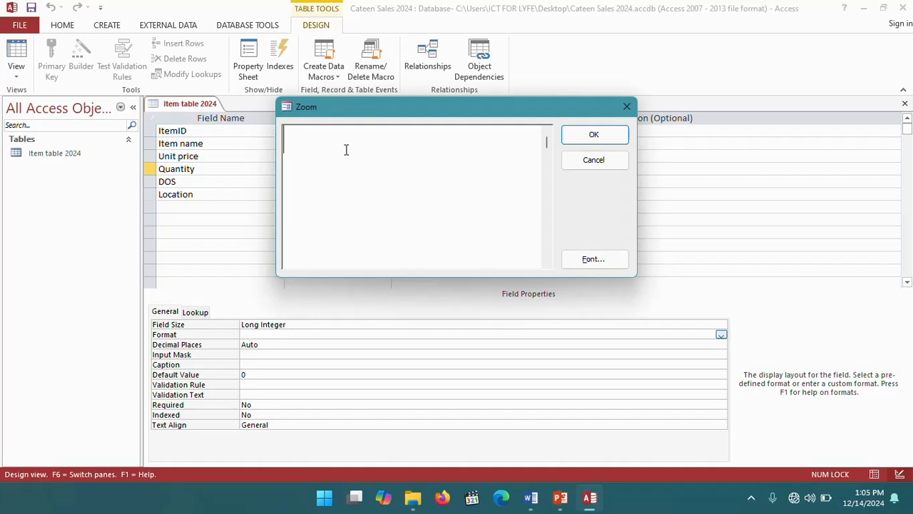
pyautogui.write('#,')
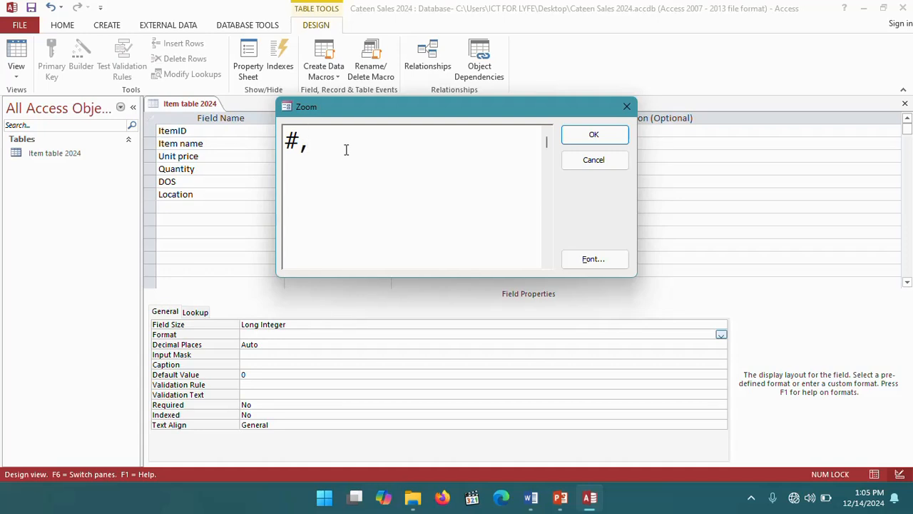
pyautogui.write('###')
pyautogui.click(594, 135)
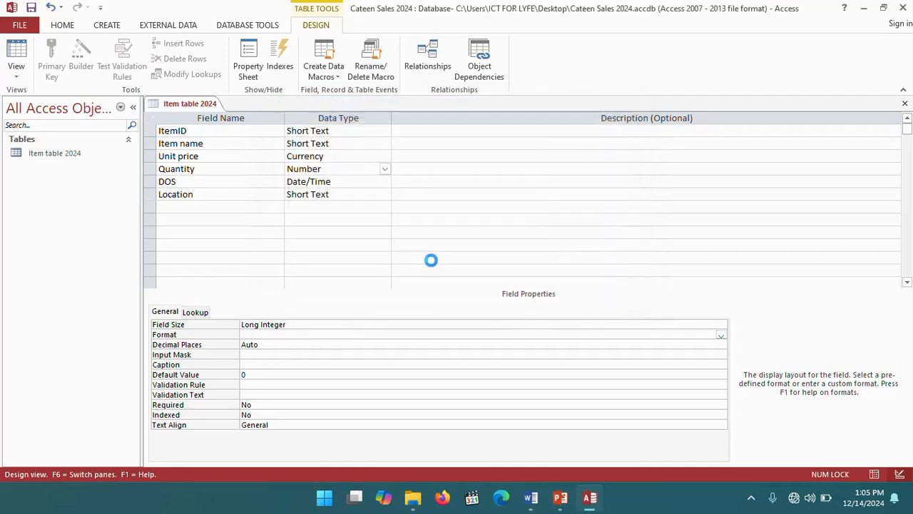
# Check the DOS field's format in the Word document and set that field's Format property in Access to DD-MMM-YYYY.
pyautogui.click(538, 506)
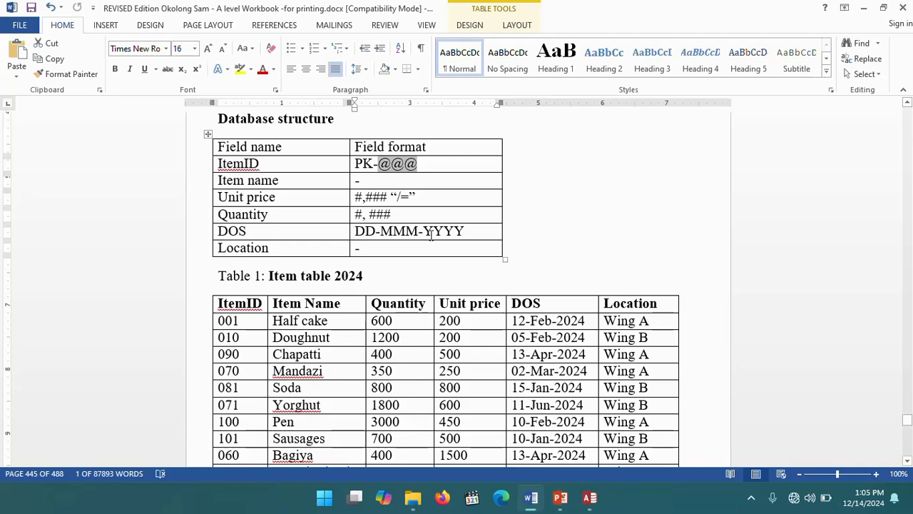
pyautogui.click(589, 498)
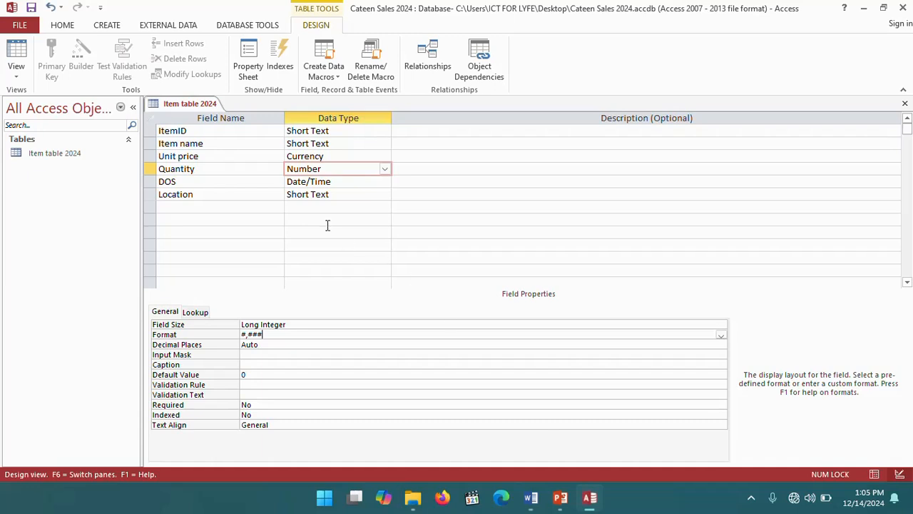
pyautogui.click(349, 182)
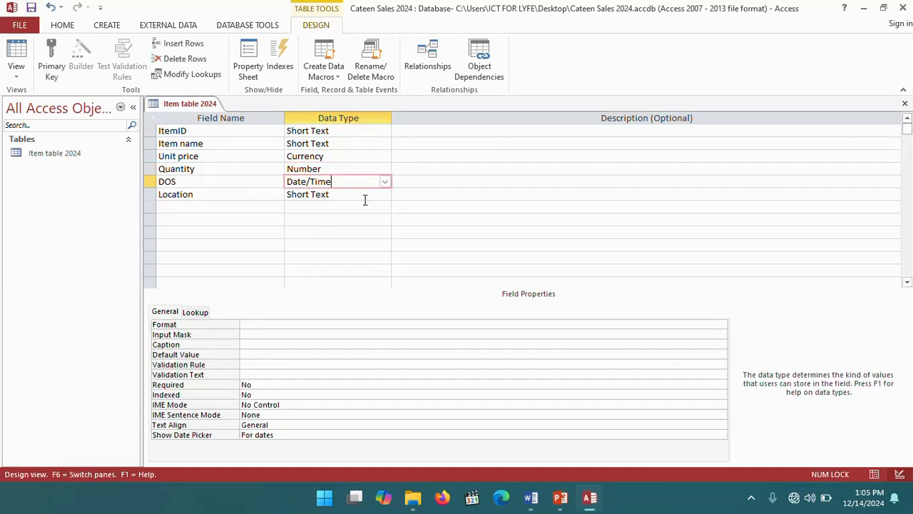
pyautogui.click(254, 325)
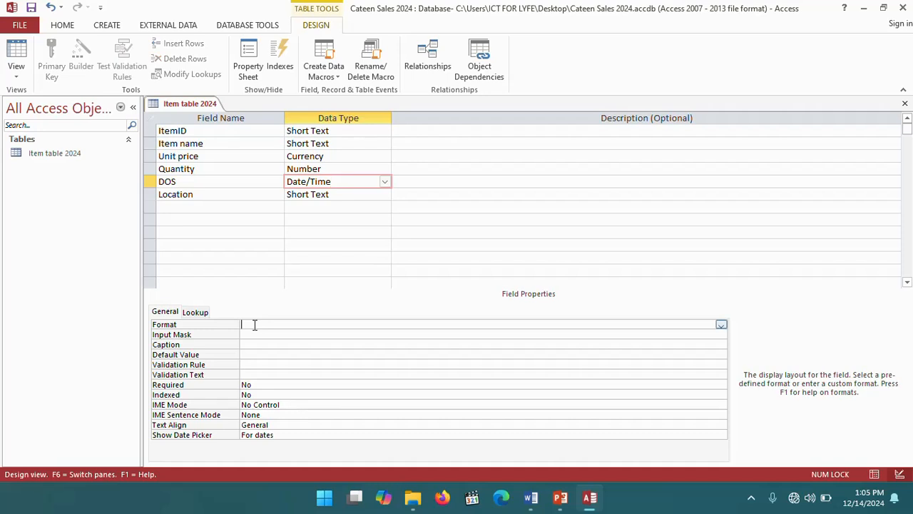
pyautogui.rightClick(255, 325)
pyautogui.click(287, 343)
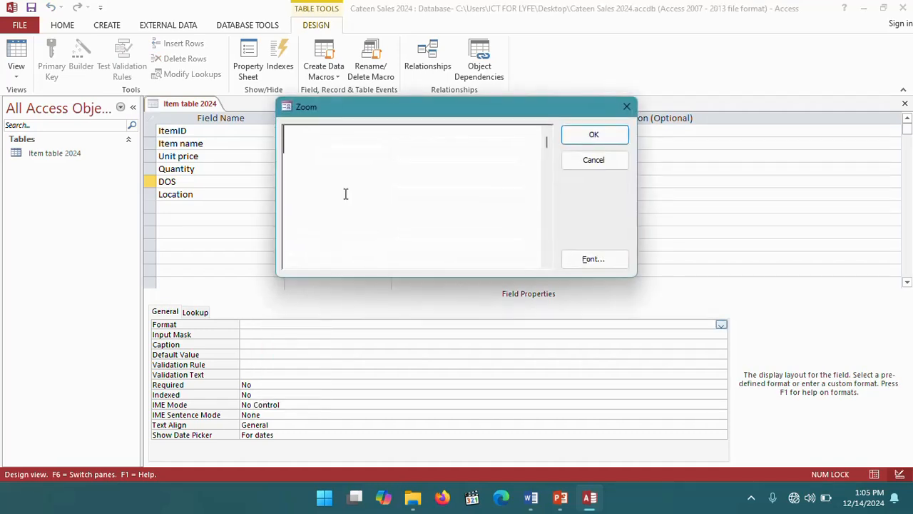
pyautogui.write('DD')
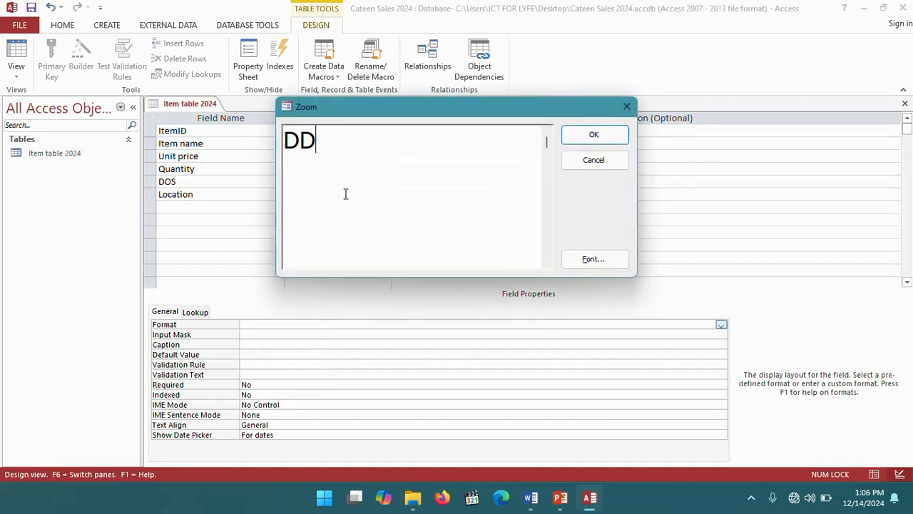
pyautogui.write('-MMM')
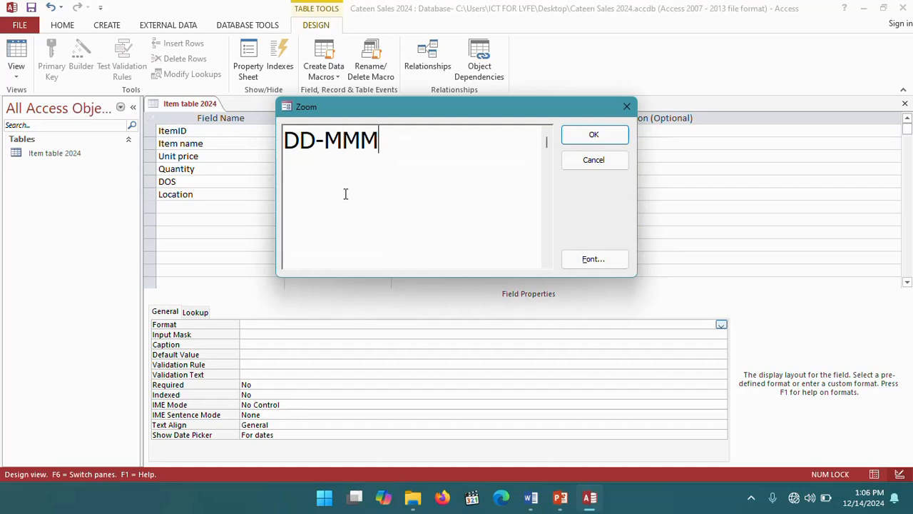
pyautogui.write('-YYYY')
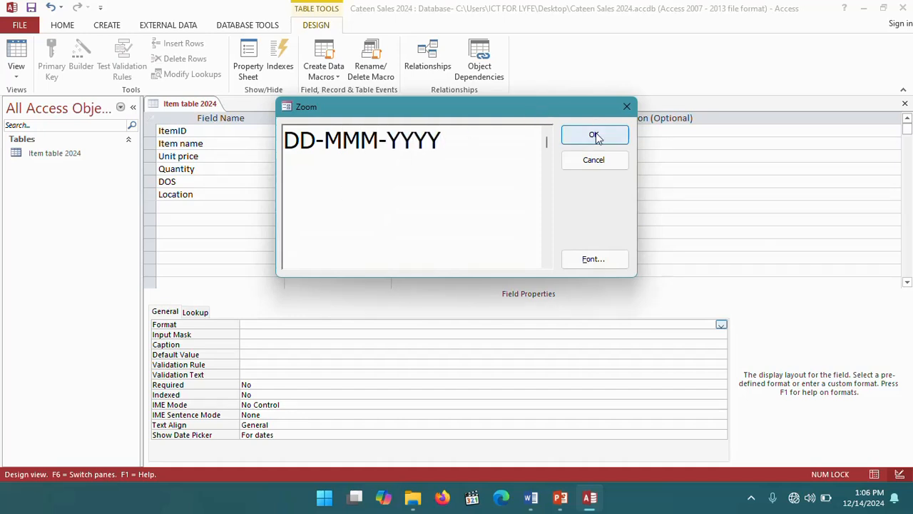
pyautogui.click(571, 135)
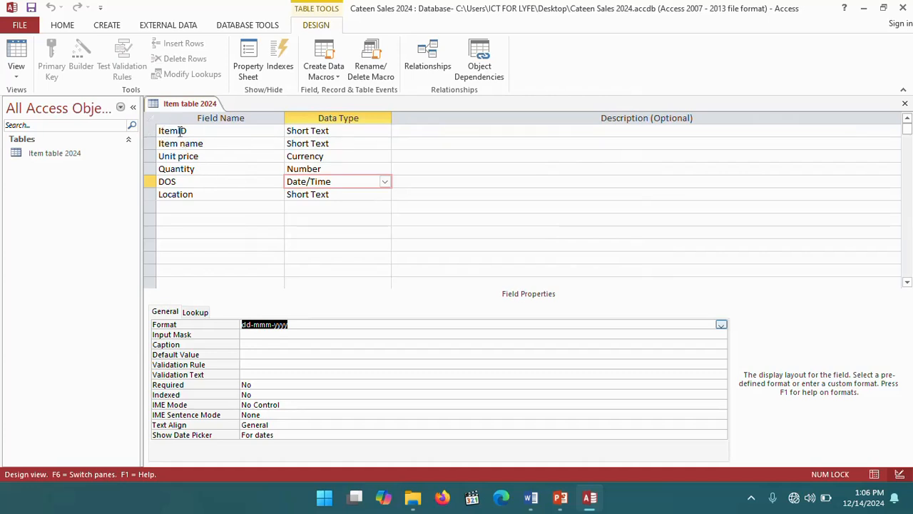
# Make ItemID the primary key of Item table 2024 and save the table design.
pyautogui.rightClick(188, 131)
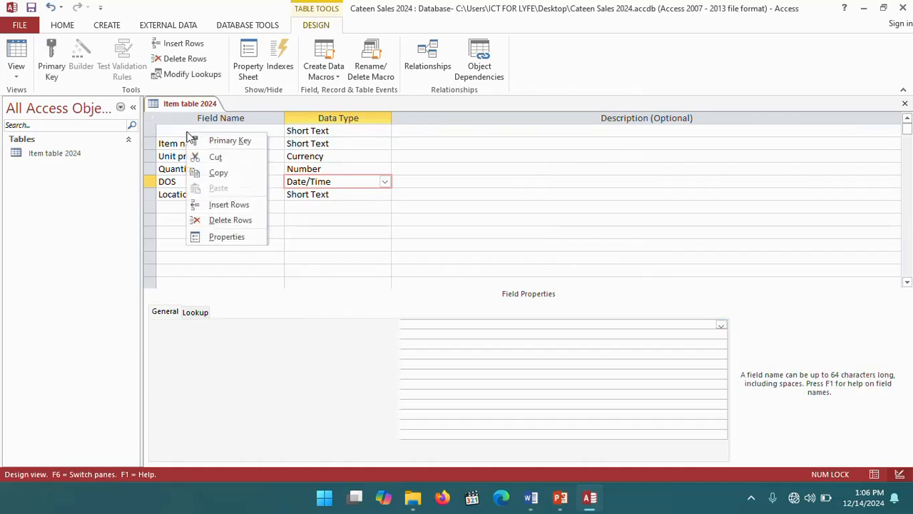
pyautogui.click(222, 141)
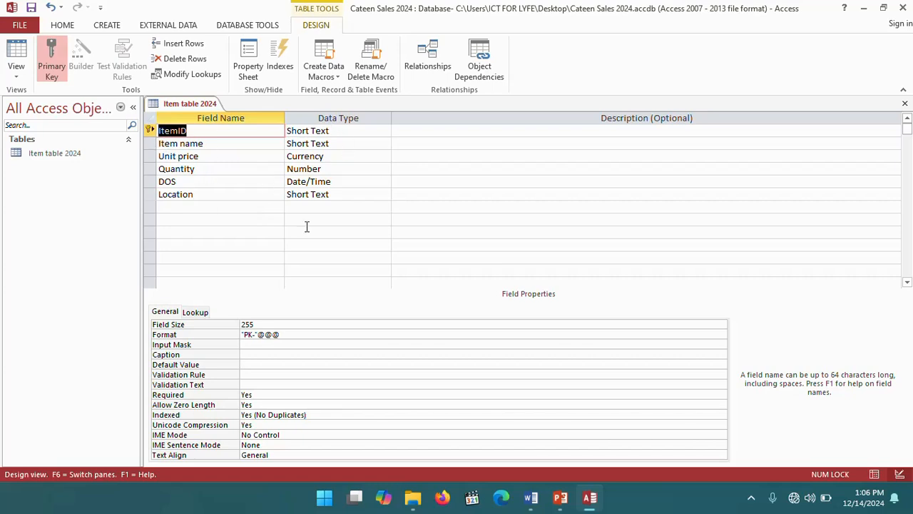
pyautogui.click(31, 8)
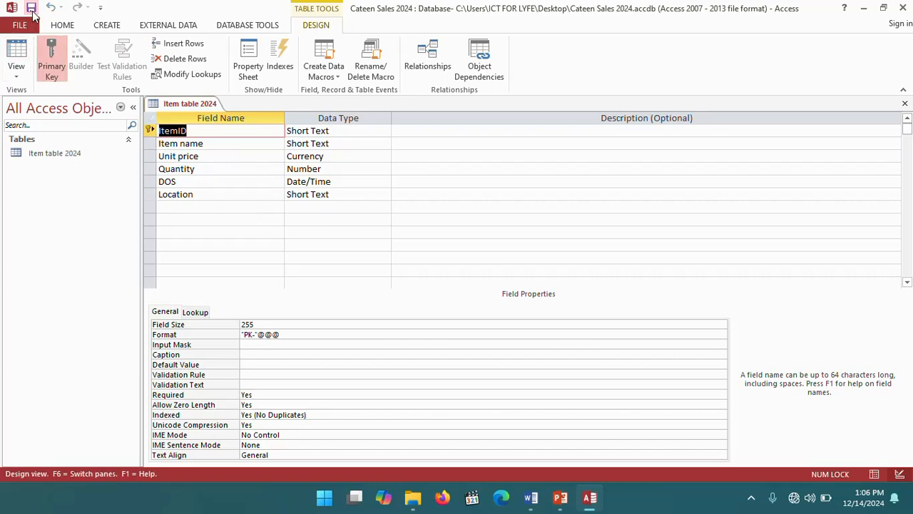
# Review the DOS and Quantity field formats and replace the Unit price field's Format property with #,###"/=".
pyautogui.click(346, 182)
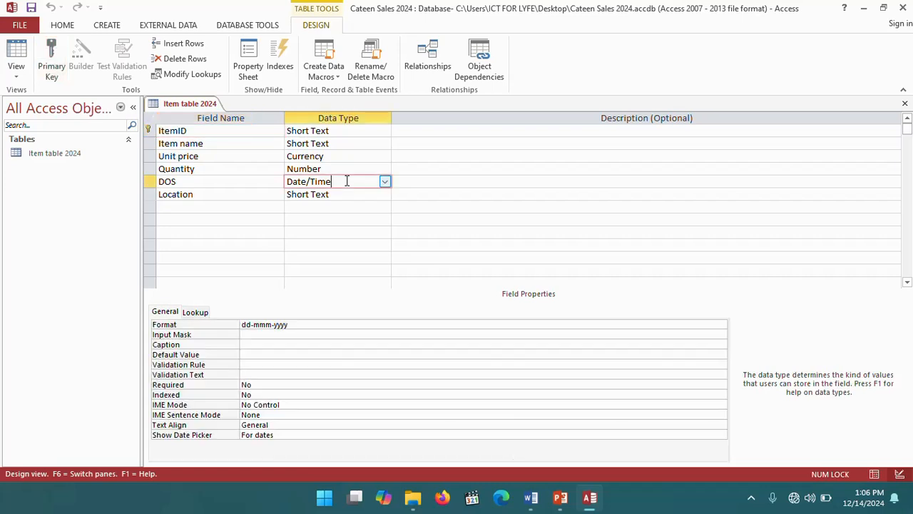
pyautogui.click(330, 169)
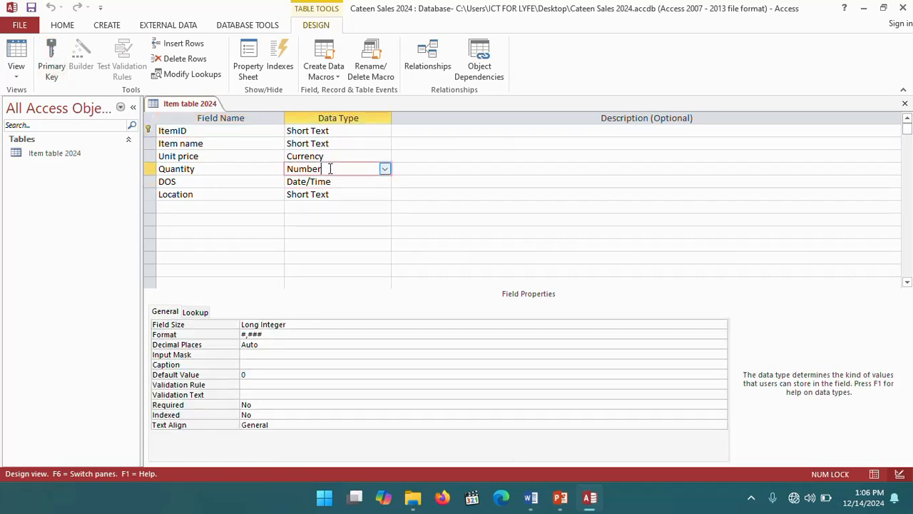
pyautogui.click(332, 156)
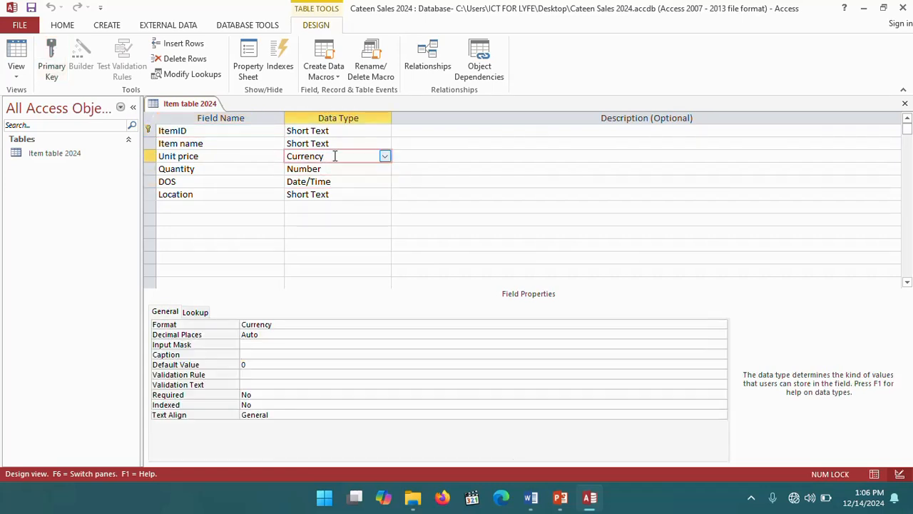
pyautogui.rightClick(280, 323)
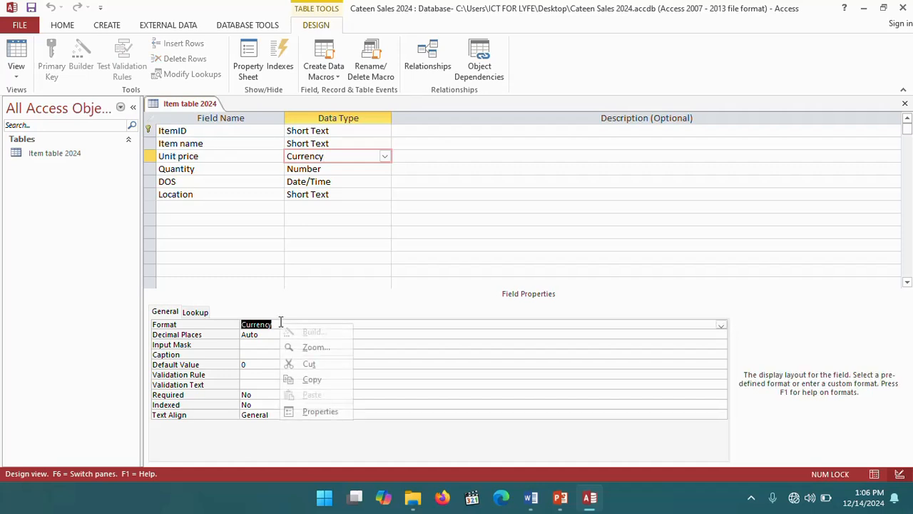
pyautogui.click(330, 350)
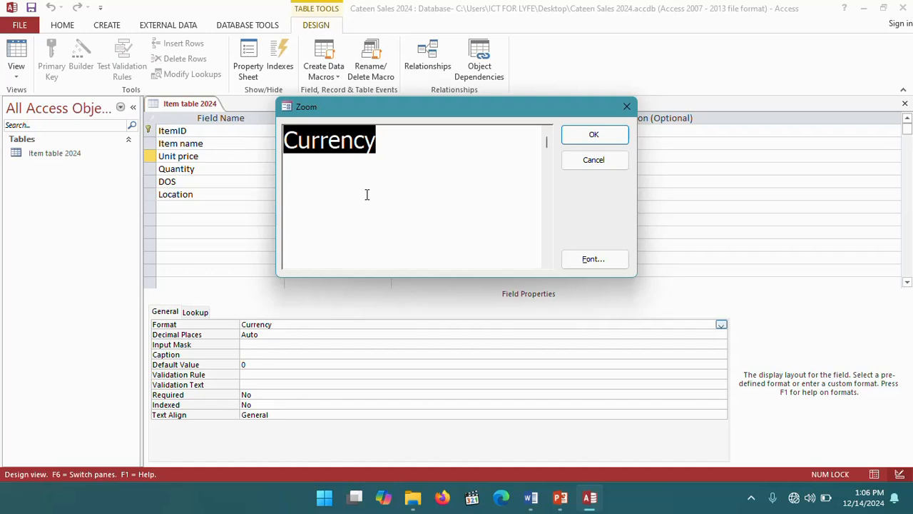
pyautogui.write('#,')
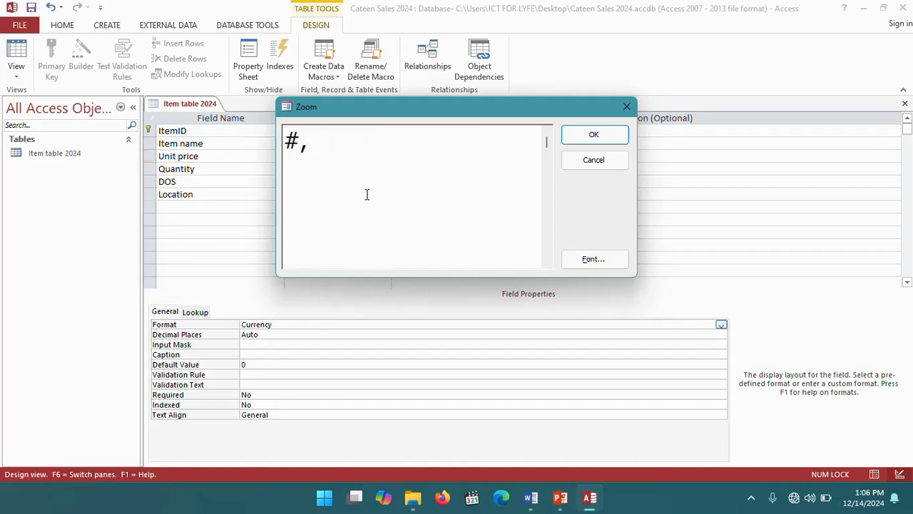
pyautogui.write('###"')
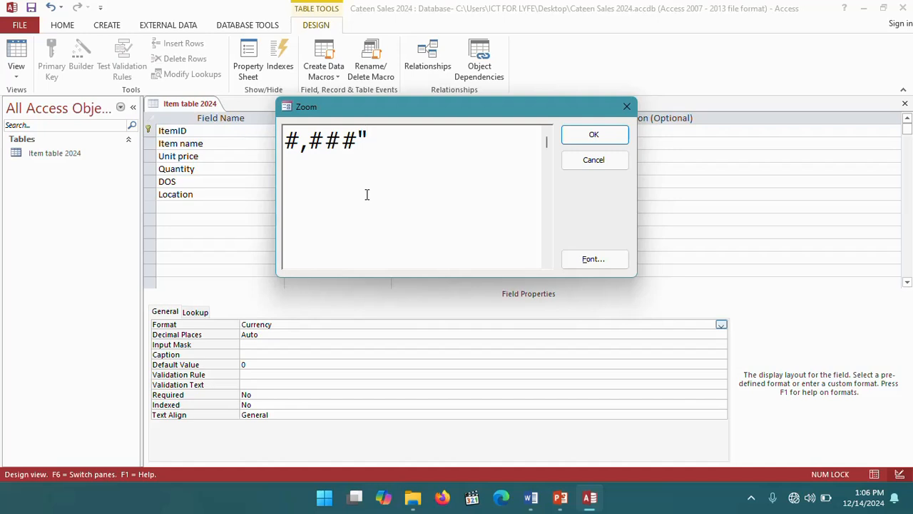
pyautogui.write('/="')
pyautogui.click(593, 135)
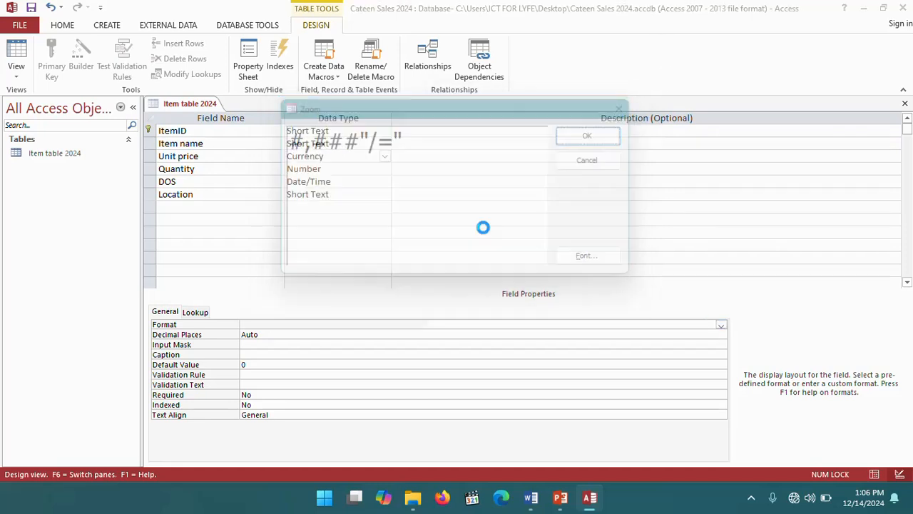
# Set the Unit price field's Decimal Places to 0, review the ItemID properties, and save the table design.
pyautogui.click(264, 336)
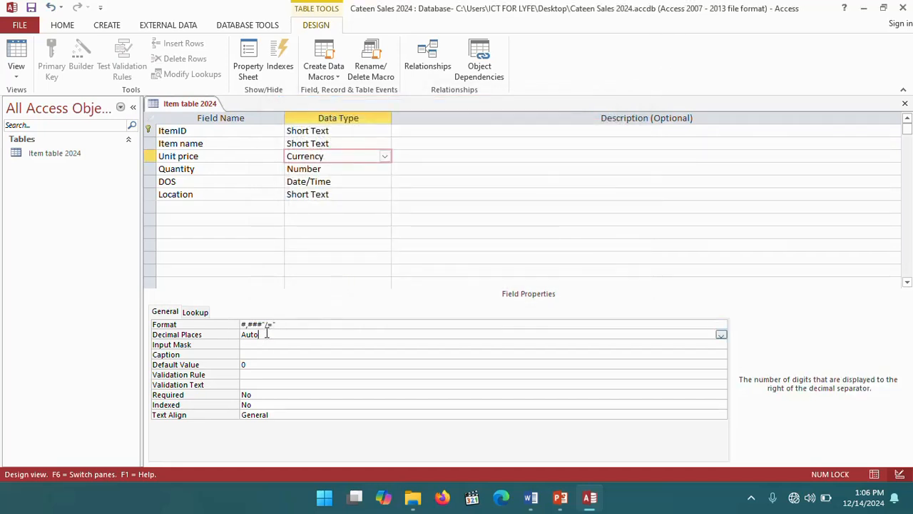
pyautogui.click(721, 335)
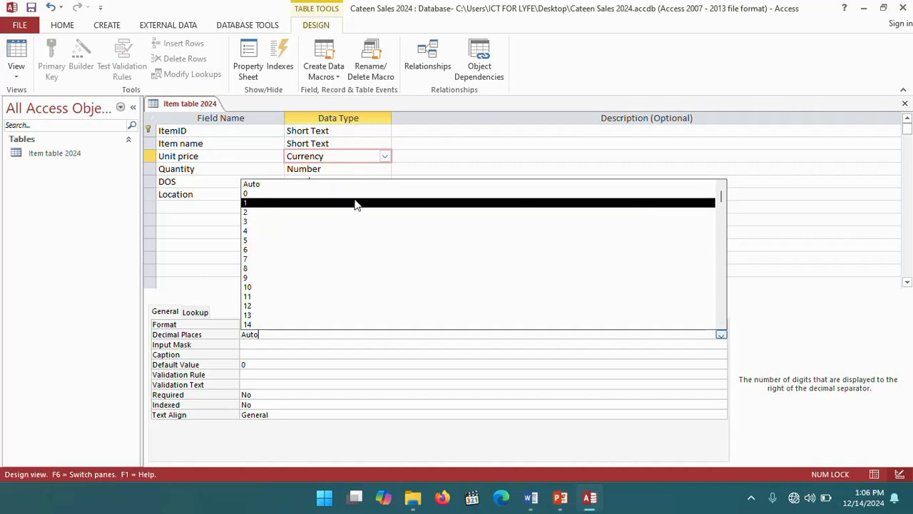
pyautogui.click(328, 193)
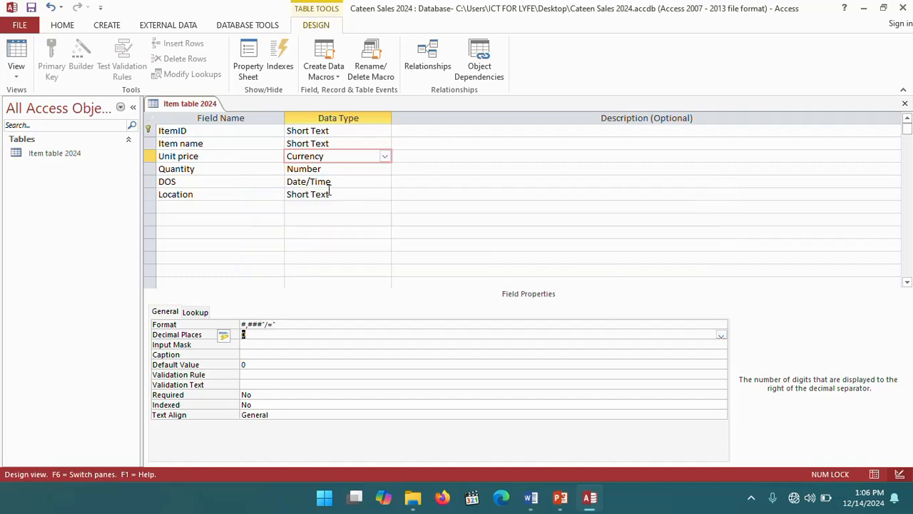
pyautogui.click(336, 143)
pyautogui.click(343, 130)
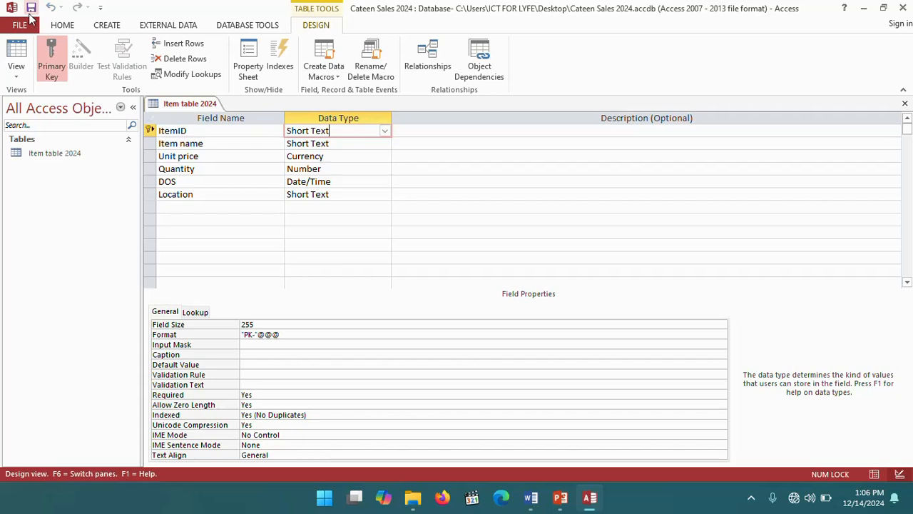
# Show the table in Datasheet view, check the first record in the Word document, and enter 001 as its ItemID.
pyautogui.click(17, 52)
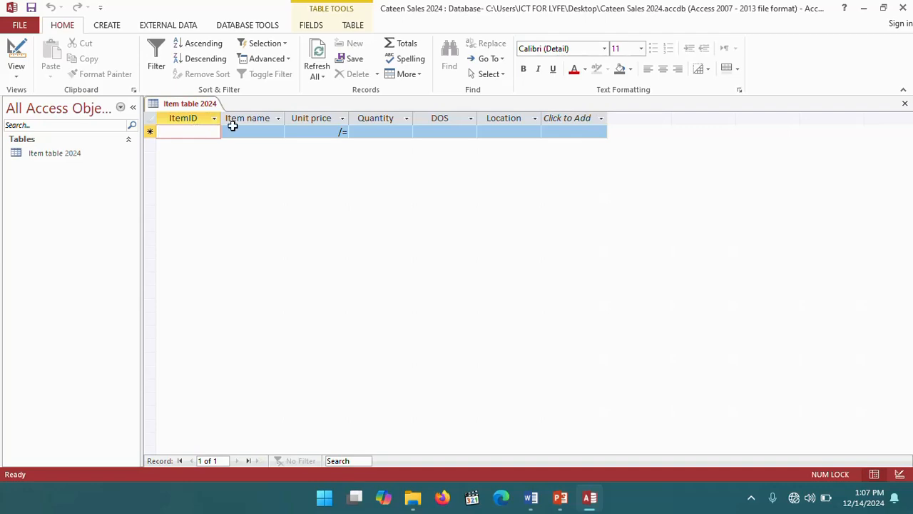
pyautogui.click(530, 503)
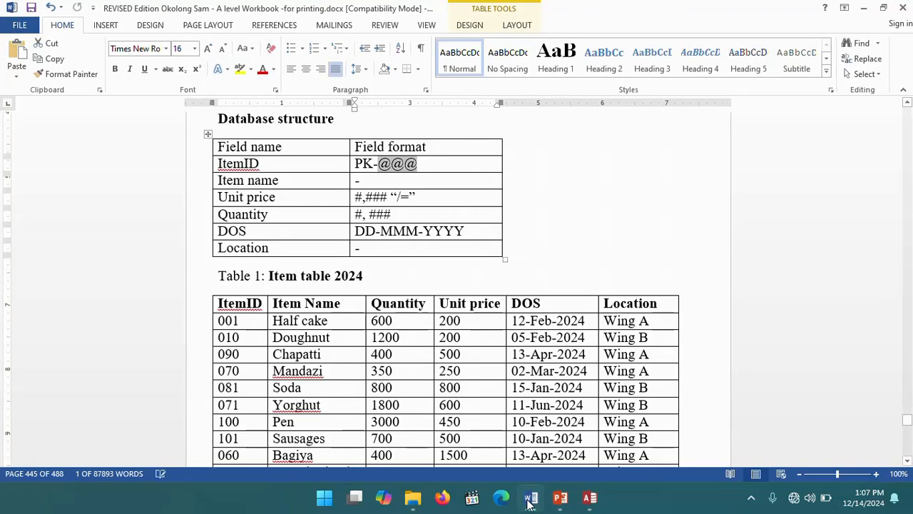
pyautogui.click(530, 503)
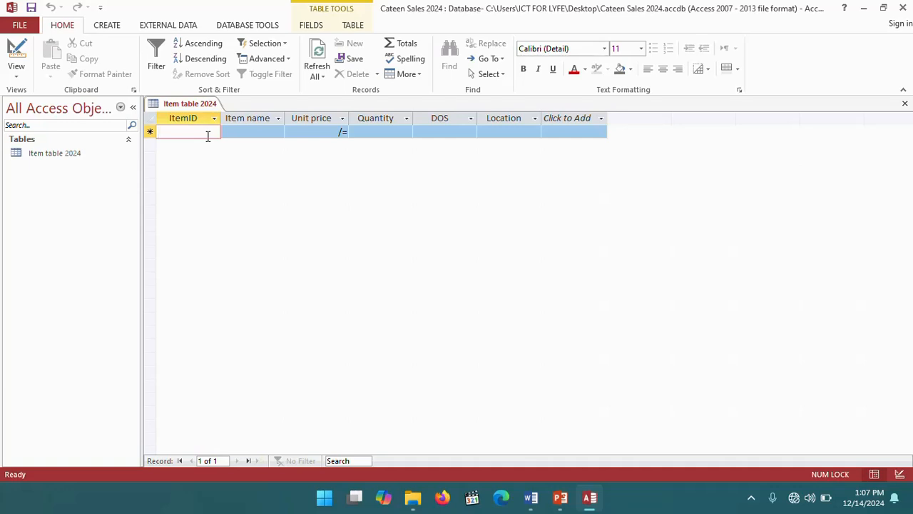
pyautogui.write('001')
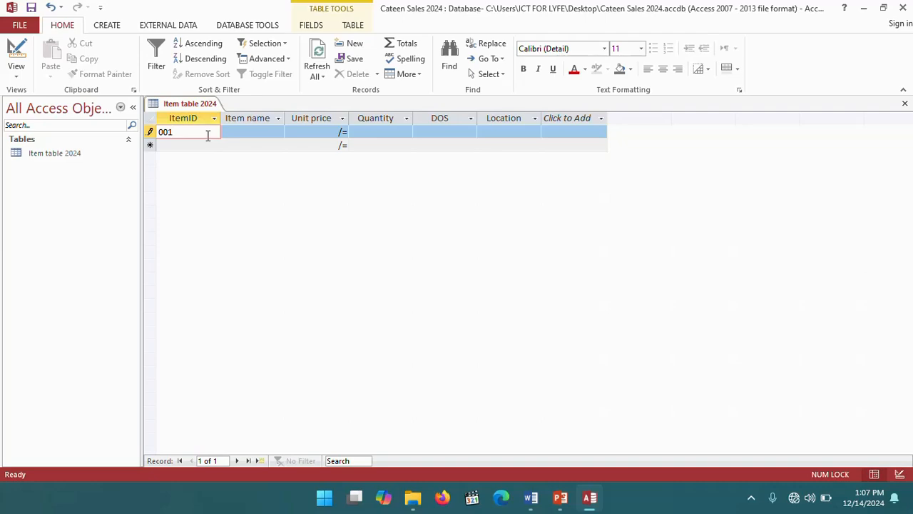
pyautogui.click(234, 132)
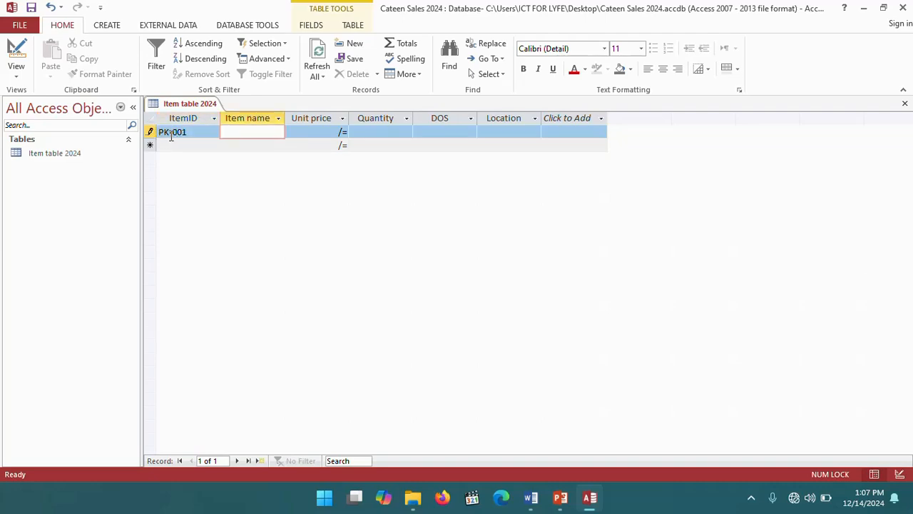
# Copy "Half cake" from the Word table and paste it as the Item name of record 001 in Access.
pyautogui.click(530, 498)
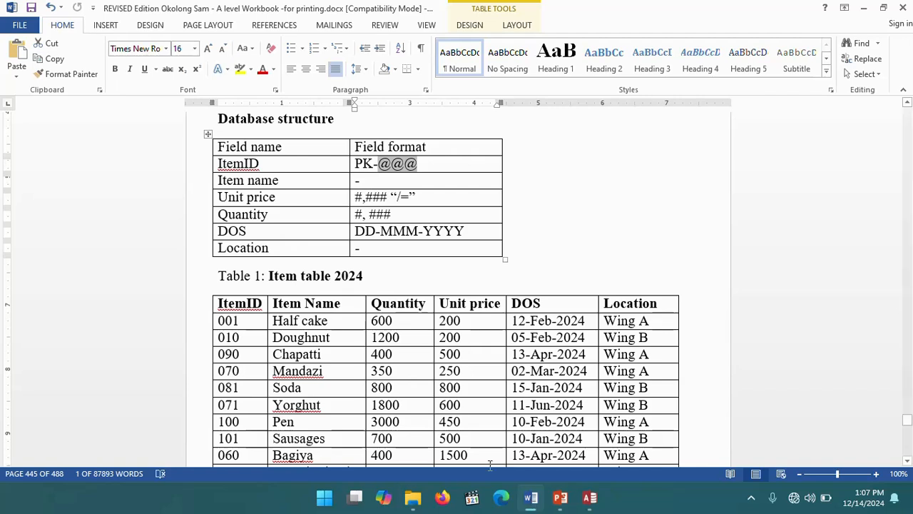
pyautogui.moveTo(330, 321); pyautogui.dragTo(275, 325)
pyautogui.hotkey('ctrl', 'c')
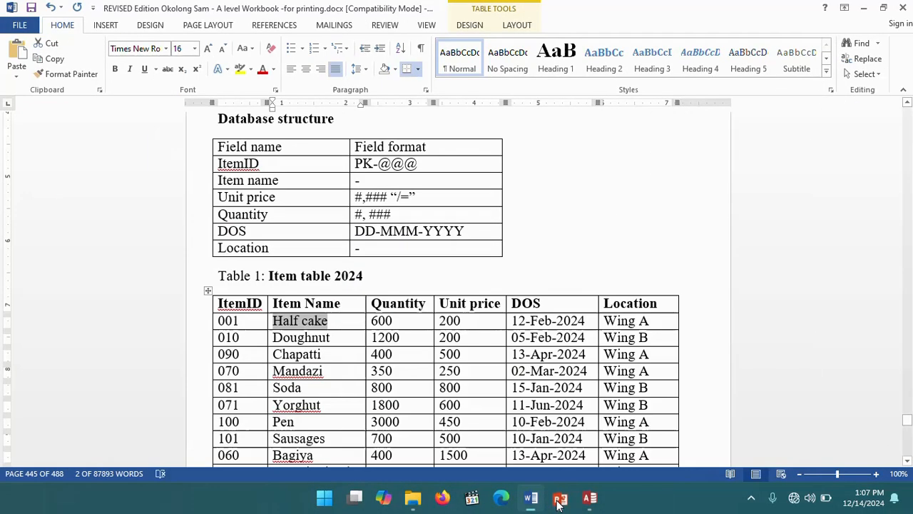
pyautogui.click(589, 498)
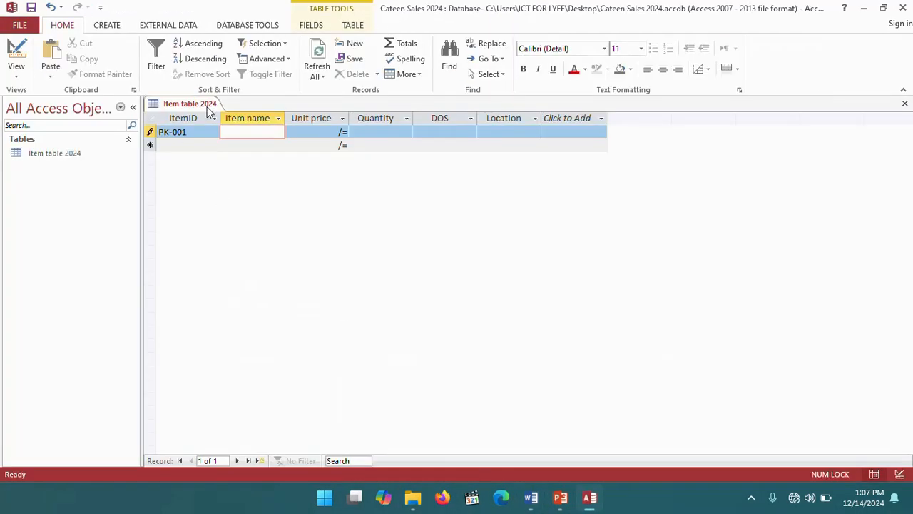
pyautogui.hotkey('ctrl', 'v')
# Look up the Half cake unit price in the Word document and enter 200 as its Unit price in Access.
pyautogui.click(306, 133)
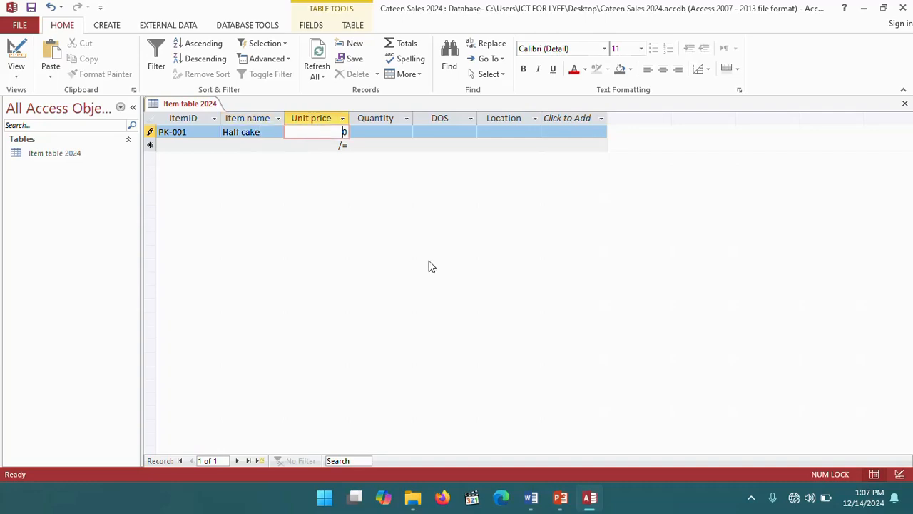
pyautogui.click(532, 498)
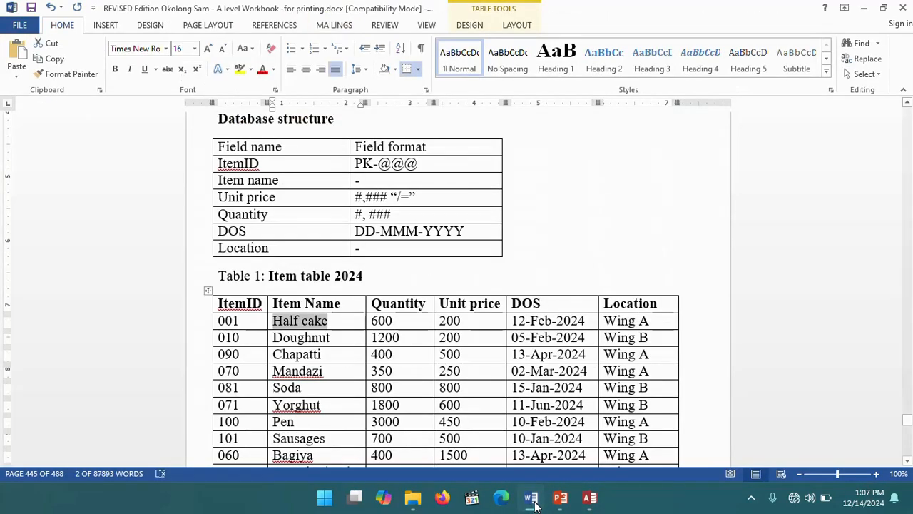
pyautogui.click(531, 500)
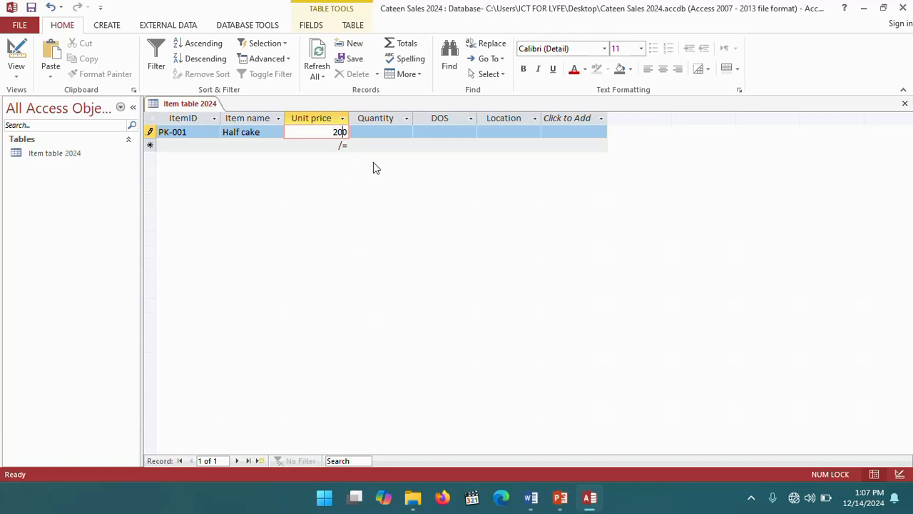
# Look up the Half cake quantity in the Word document and enter 600 as its Quantity in Access.
pyautogui.click(379, 134)
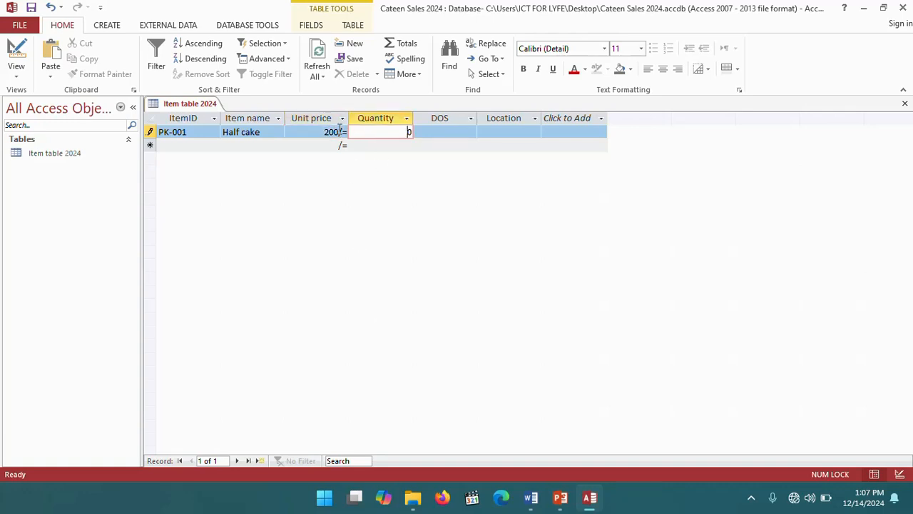
pyautogui.click(537, 502)
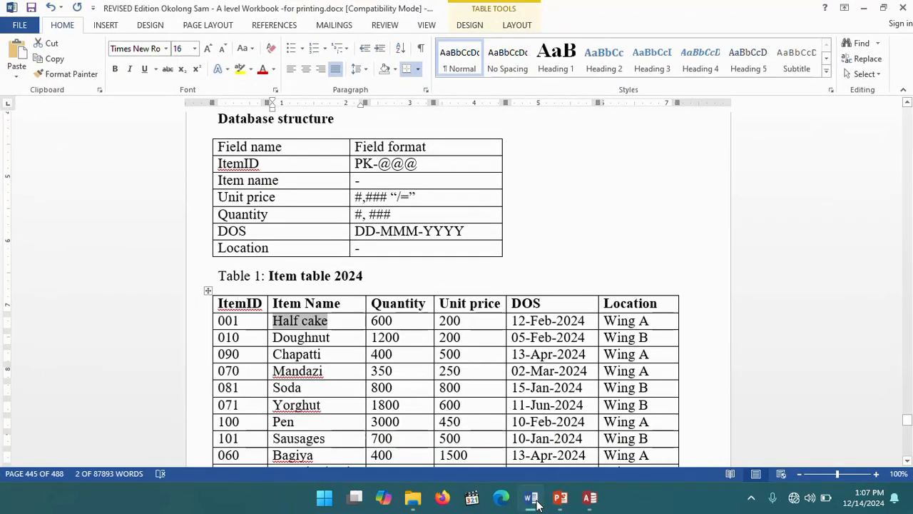
pyautogui.click(534, 502)
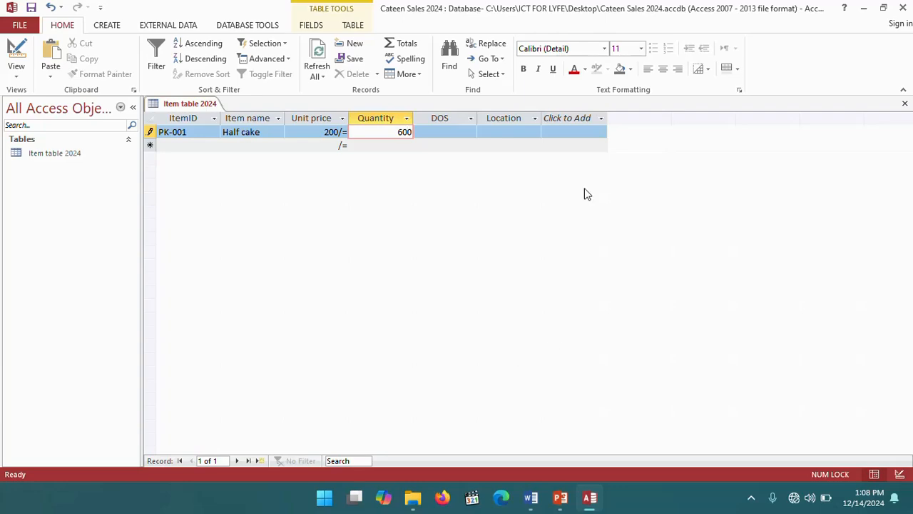
# Check the Half cake date in the Word document and enter 12/02/2024 as its DOS in Access.
pyautogui.click(435, 130)
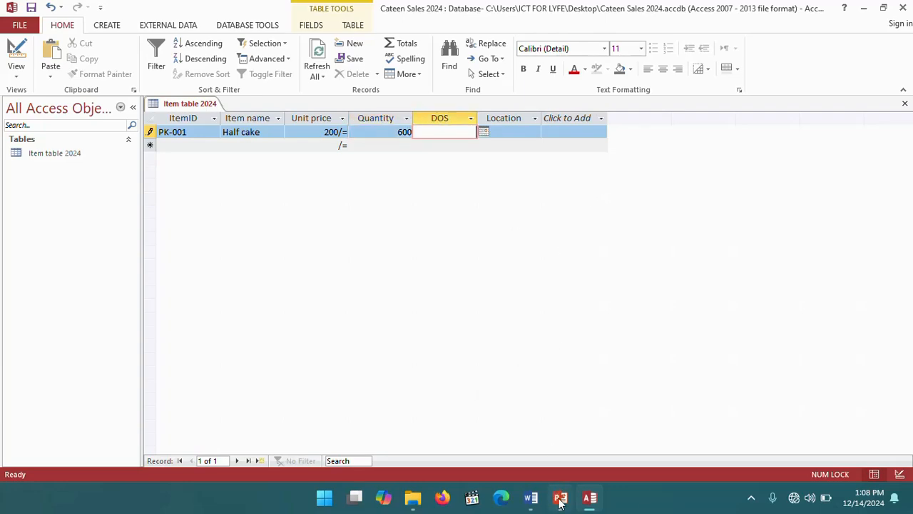
pyautogui.click(532, 500)
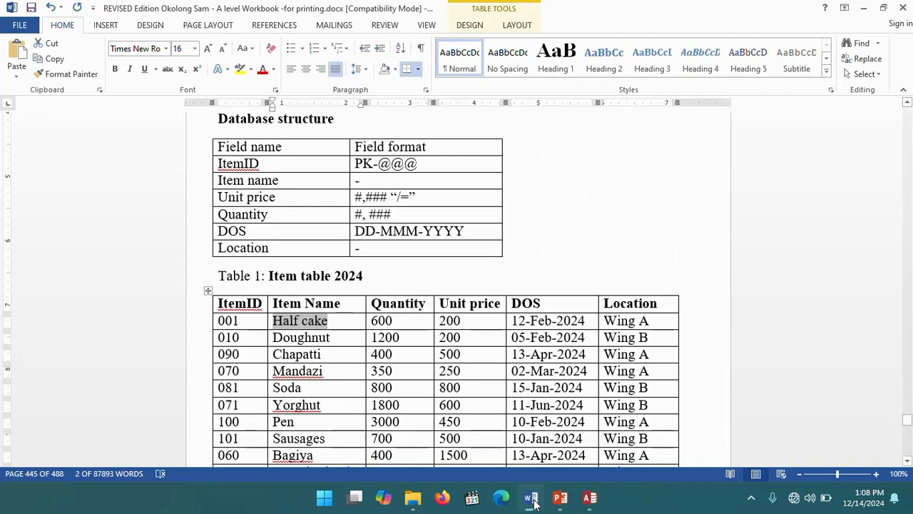
pyautogui.click(532, 500)
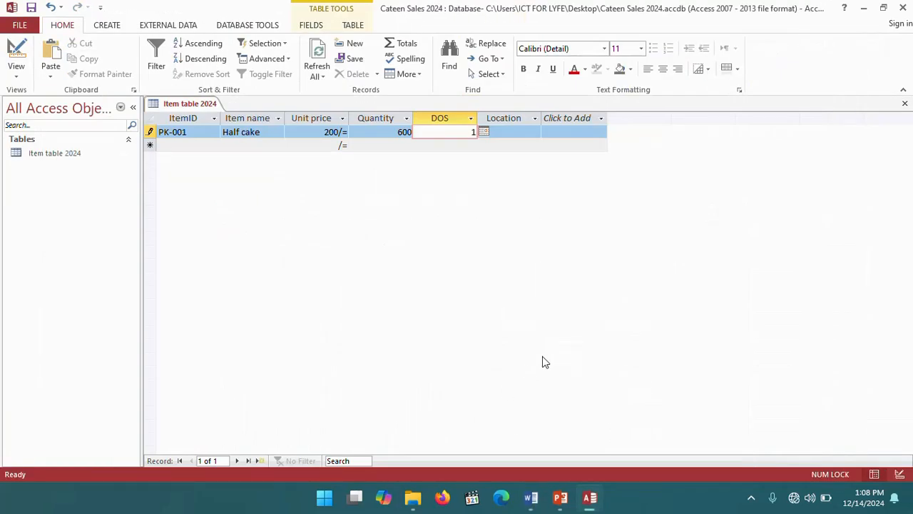
pyautogui.write('/02/2024')
pyautogui.press('Tab')
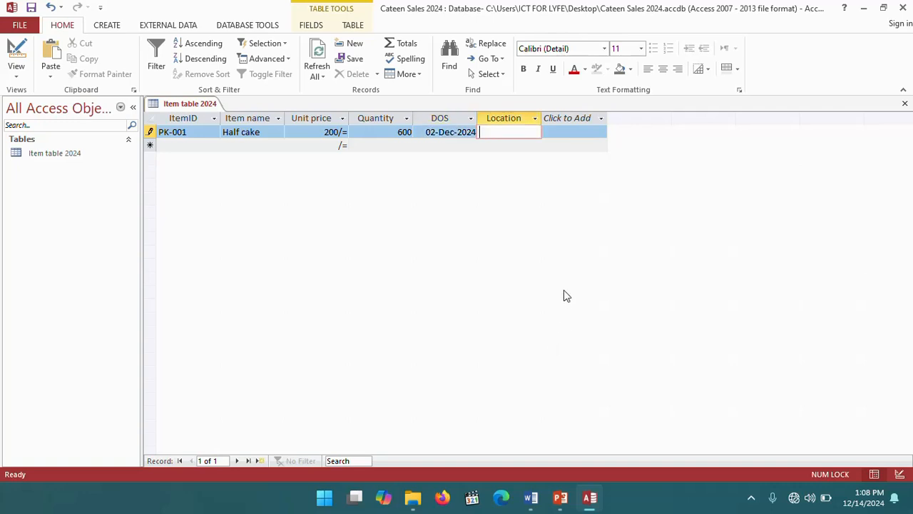
# Correct the day and month of the Half cake record's DOS so the date reads 12-Feb-2024.
pyautogui.click(431, 132)
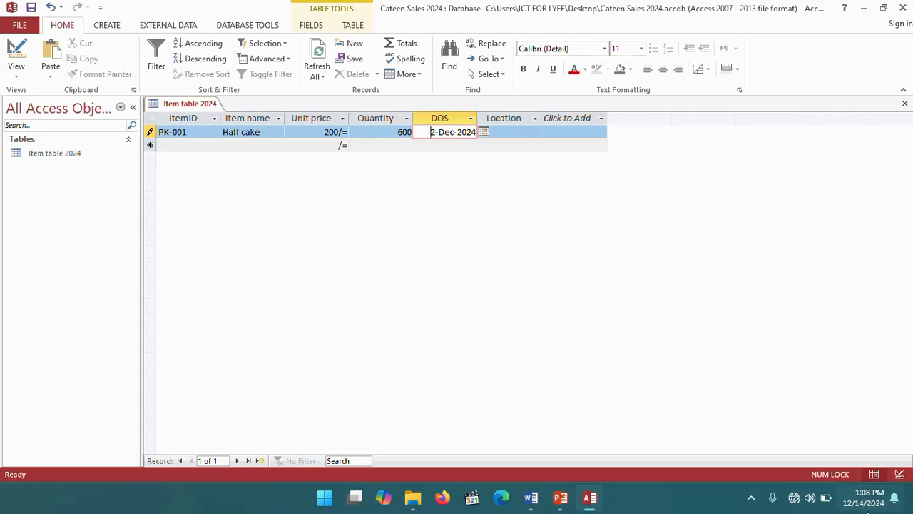
pyautogui.moveTo(856, 507)
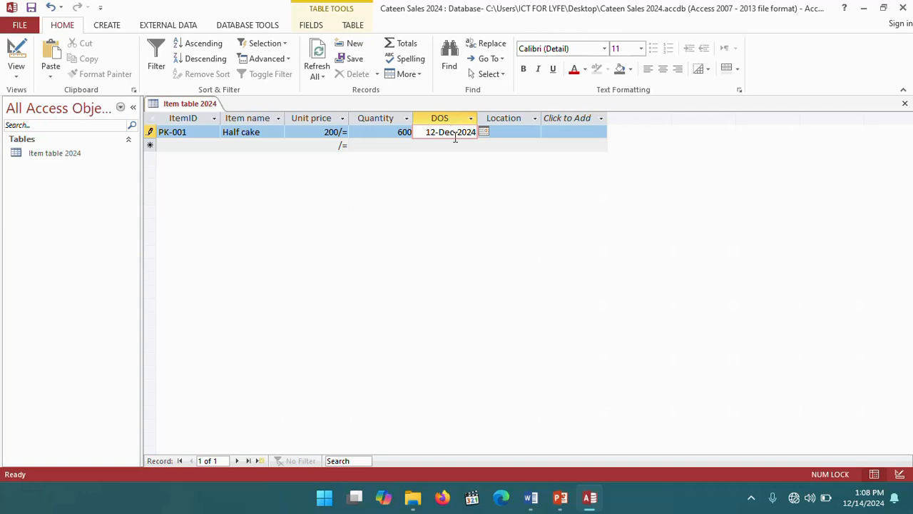
pyautogui.press('BackSpace')
pyautogui.press('BackSpace')
pyautogui.press('BackSpace')
pyautogui.write('Feb')
# Enter Wing A as the Location of the Half cake record and complete the record.
pyautogui.click(521, 132)
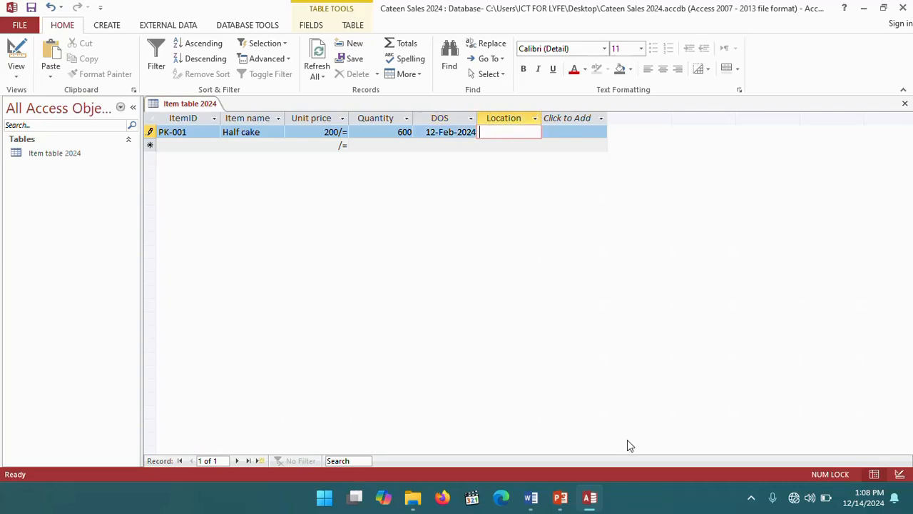
pyautogui.moveTo(526, 503)
pyautogui.write('Wing A')
pyautogui.press('Tab')
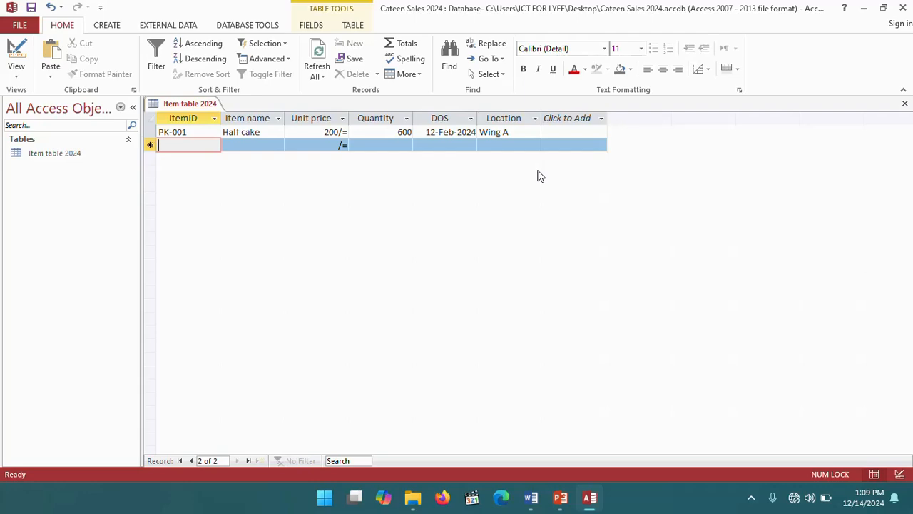
# Switch from the current database to Canteen sales 2024 on the desktop and open its Item table 2024.
pyautogui.click(903, 7)
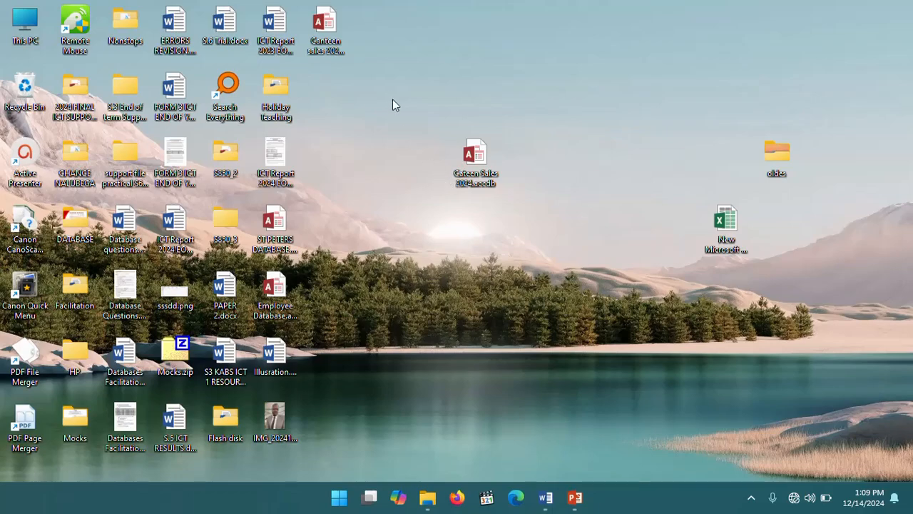
pyautogui.doubleClick(323, 25)
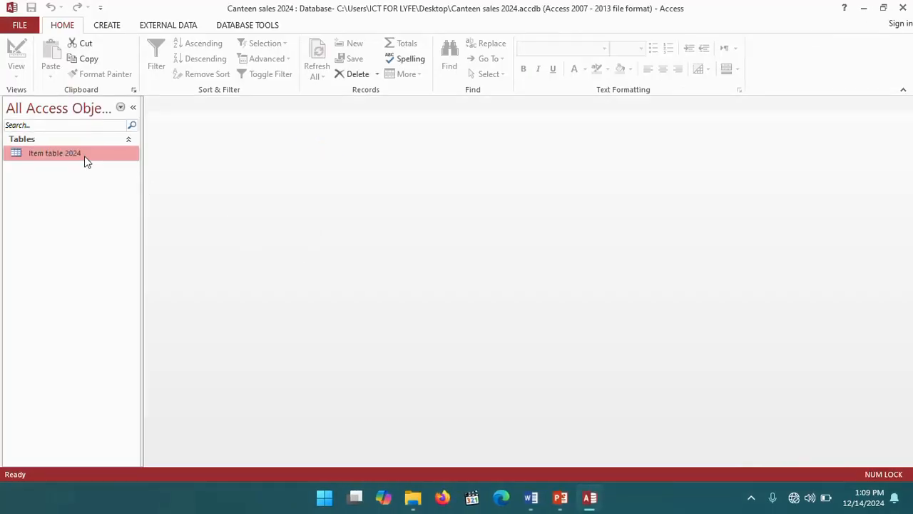
pyautogui.doubleClick(84, 155)
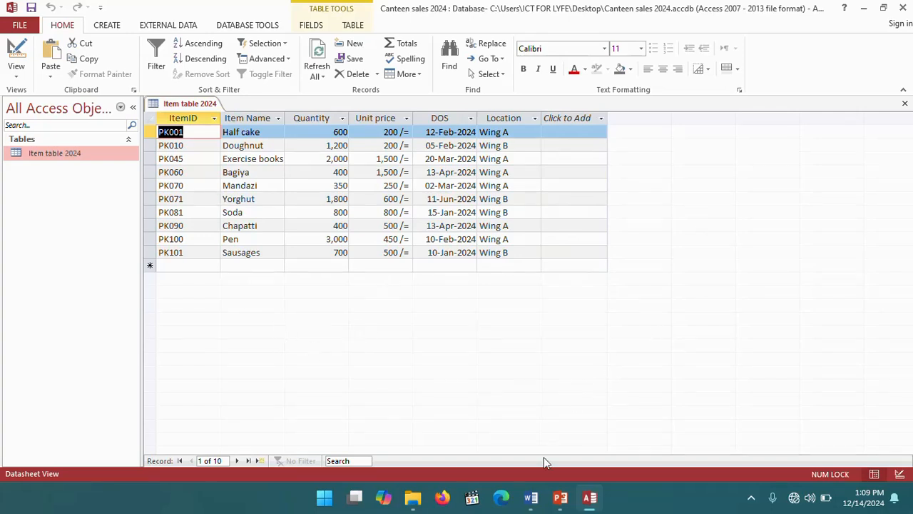
# Read the list of queries to create below Table 1 in the Word document, and return to Access.
pyautogui.click(532, 499)
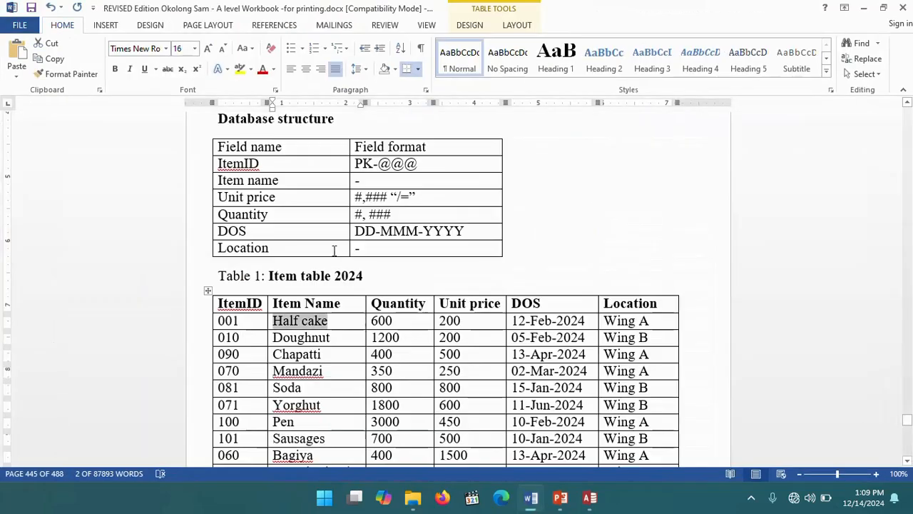
pyautogui.scroll(-10, 335, 249)
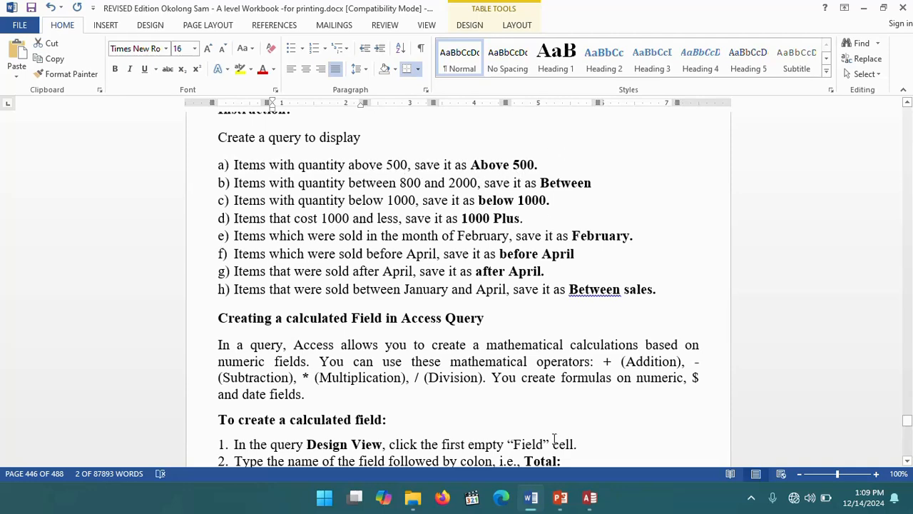
pyautogui.click(590, 498)
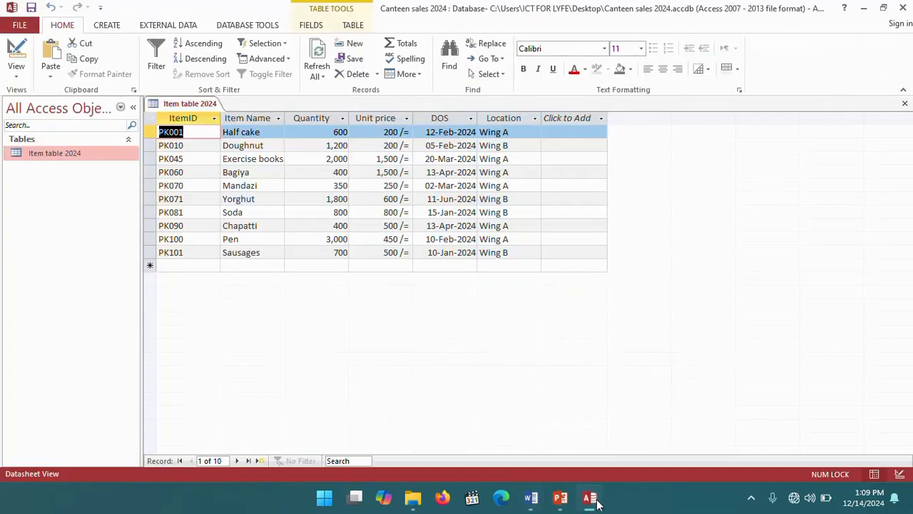
# Close Item table 2024 and set up a detail query with the Simple Query Wizard using all of the table's fields.
pyautogui.rightClick(182, 104)
pyautogui.click(216, 124)
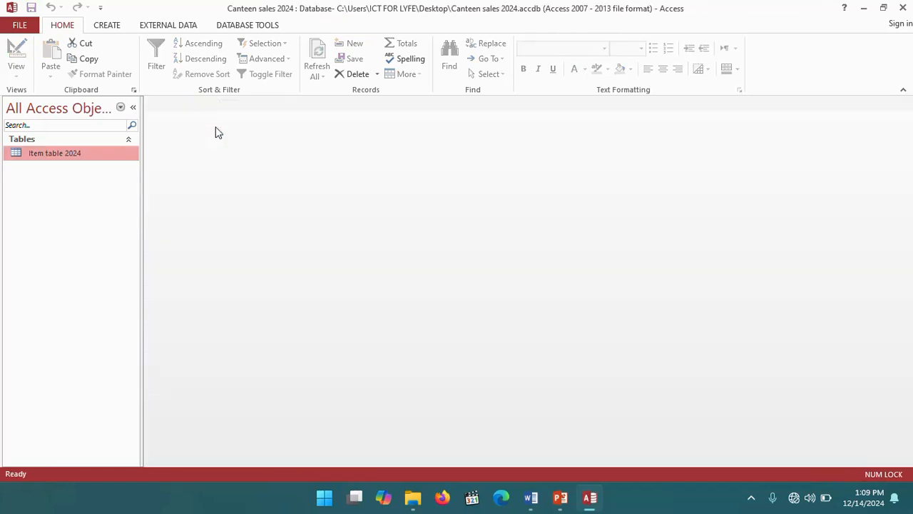
pyautogui.click(102, 27)
pyautogui.click(171, 63)
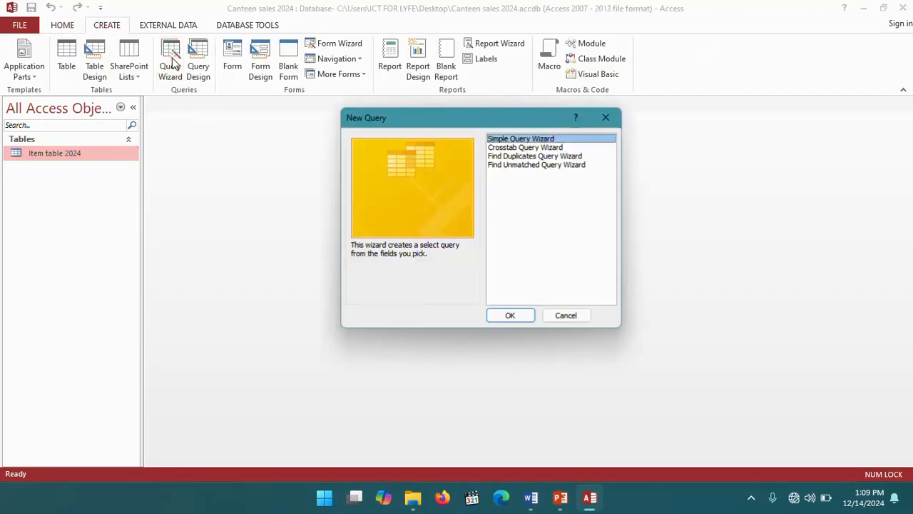
pyautogui.click(511, 316)
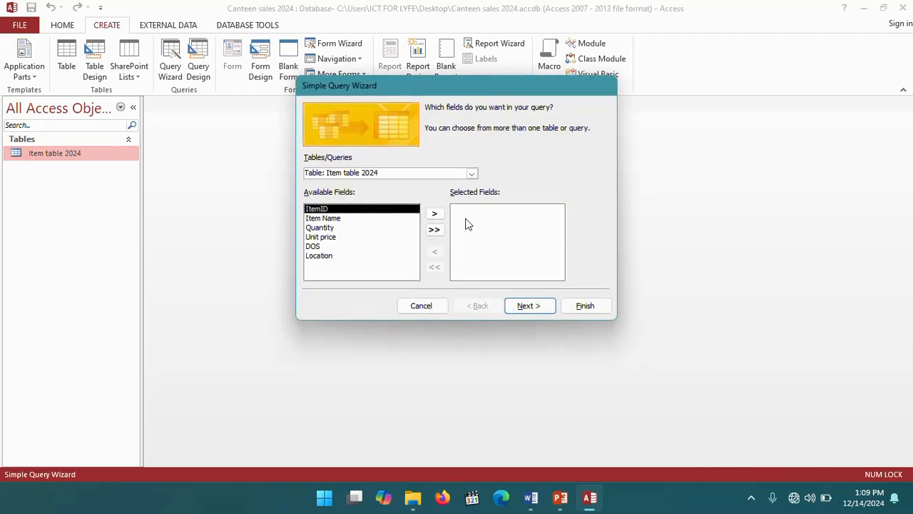
pyautogui.click(435, 230)
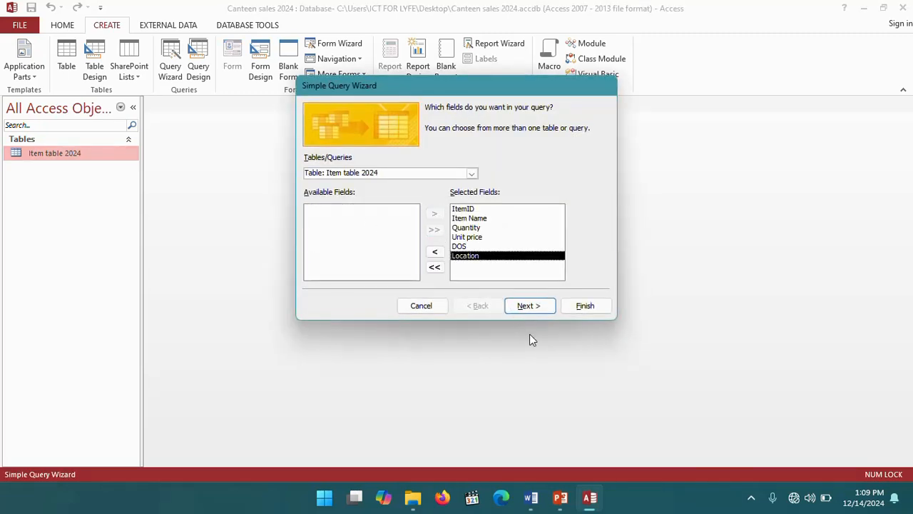
pyautogui.click(526, 307)
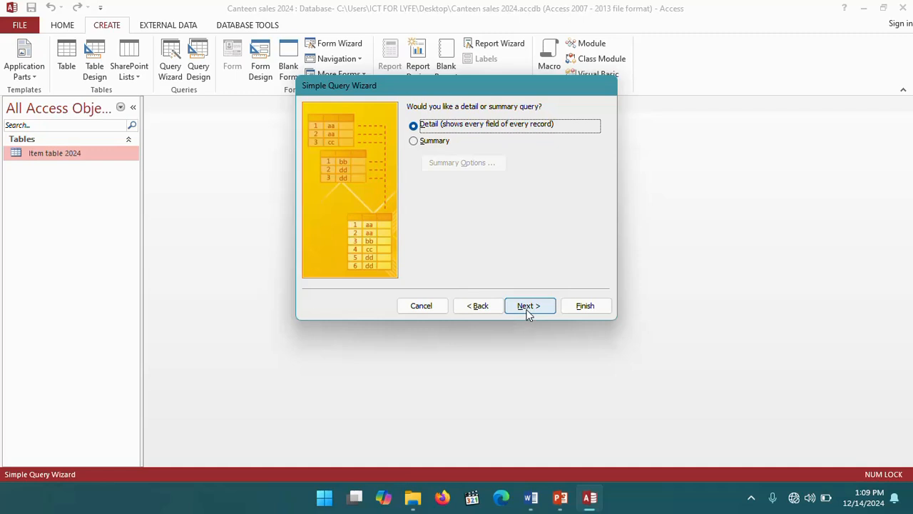
pyautogui.click(527, 308)
# Title the query Above 500 and finish the wizard with the option to modify the query design.
pyautogui.moveTo(484, 122); pyautogui.dragTo(401, 122)
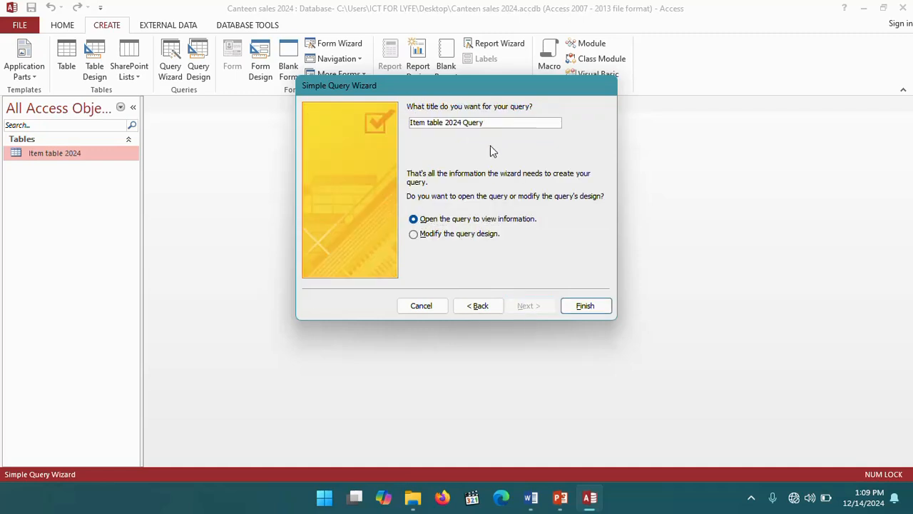
pyautogui.press('BackSpace')
pyautogui.write('Above 500')
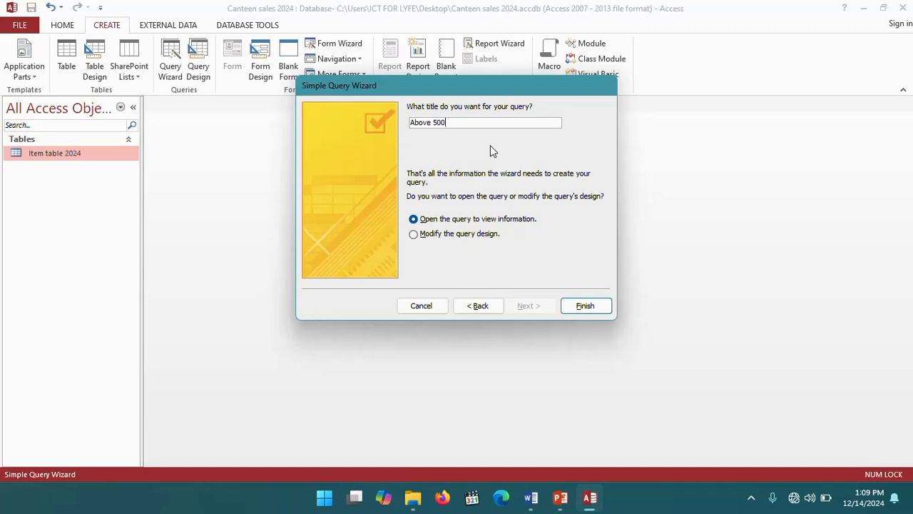
pyautogui.click(417, 236)
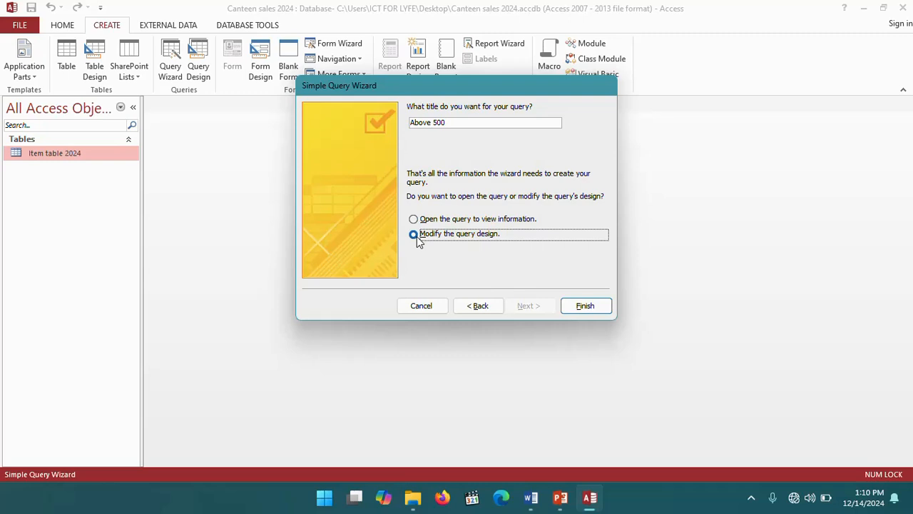
pyautogui.click(595, 308)
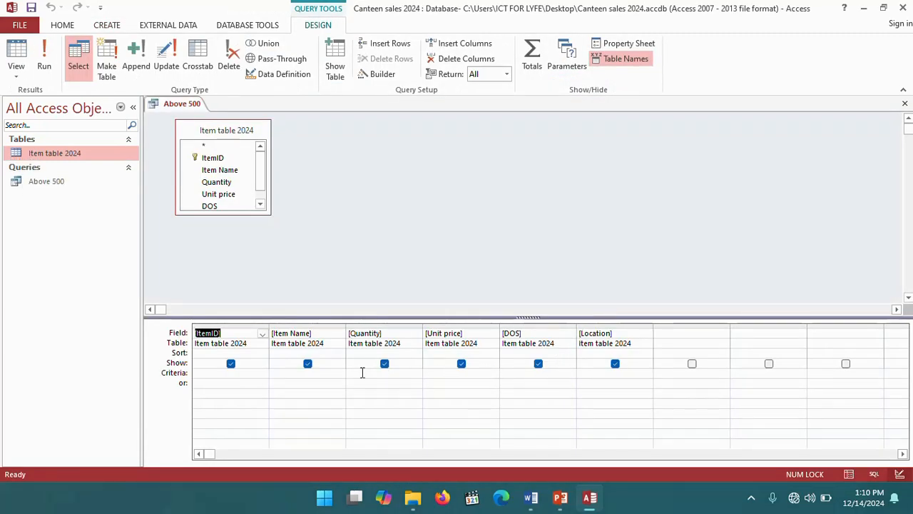
# Set the Quantity criterion to >500 in the Zoom box, enlarging the box's font size to 24.
pyautogui.click(356, 373)
pyautogui.rightClick(356, 373)
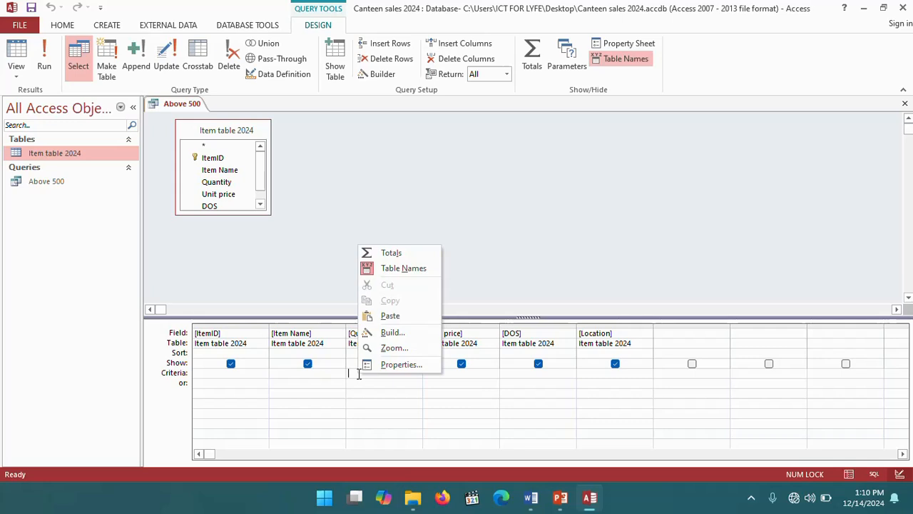
pyautogui.click(391, 348)
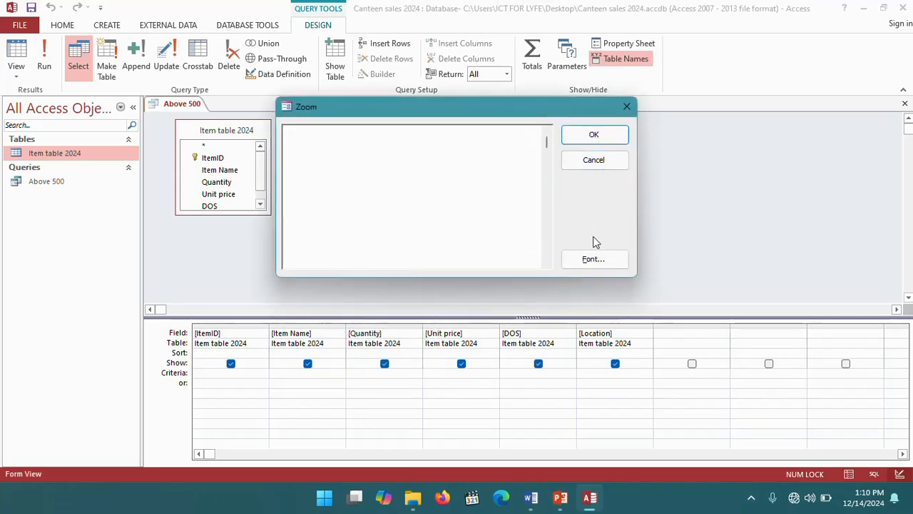
pyautogui.click(595, 261)
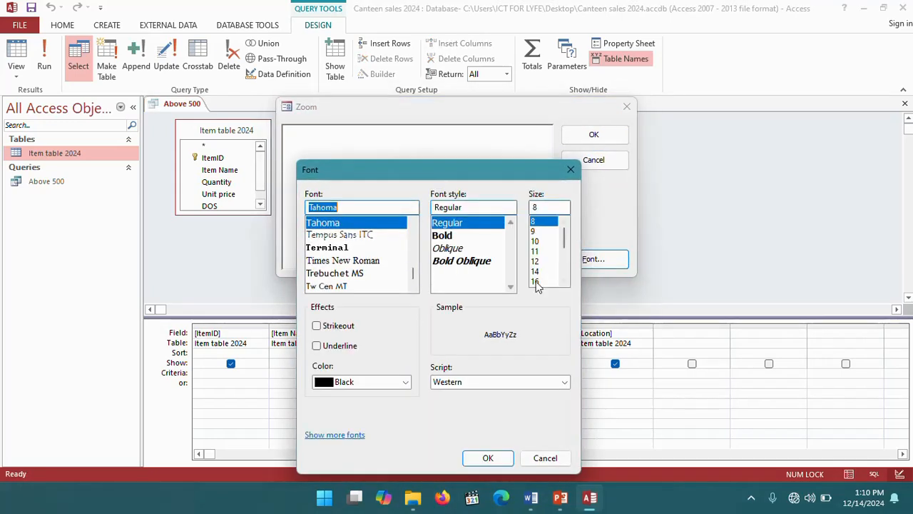
pyautogui.scroll(-2, 544, 263)
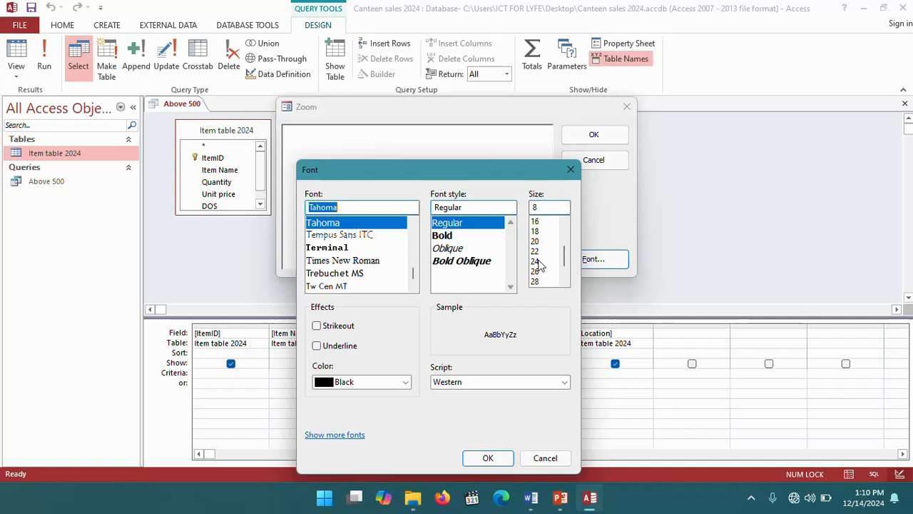
pyautogui.click(535, 261)
pyautogui.click(488, 457)
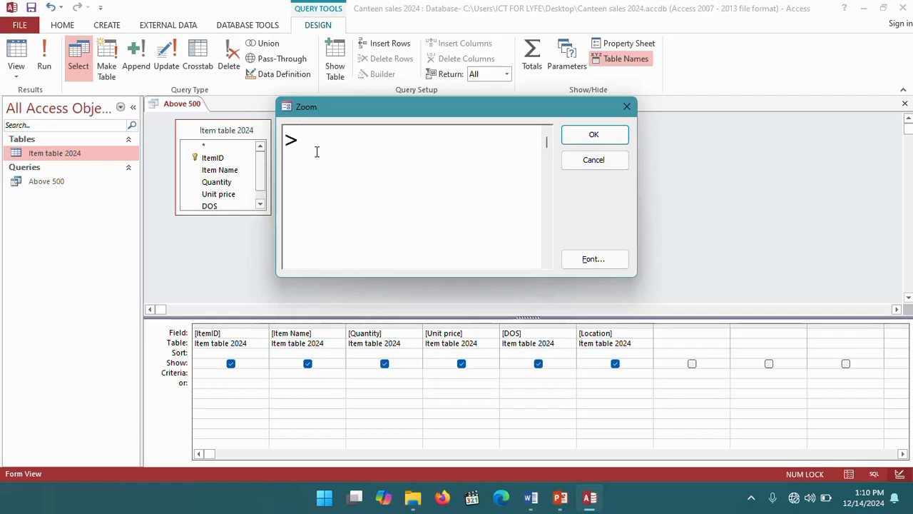
pyautogui.write('500')
pyautogui.click(569, 137)
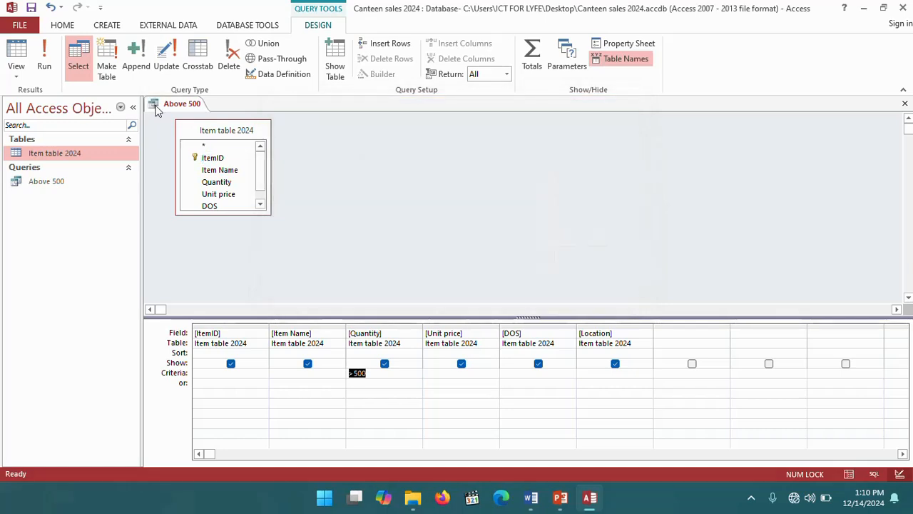
# Run the Above 500 query, and close it with its design changes saved.
pyautogui.click(41, 52)
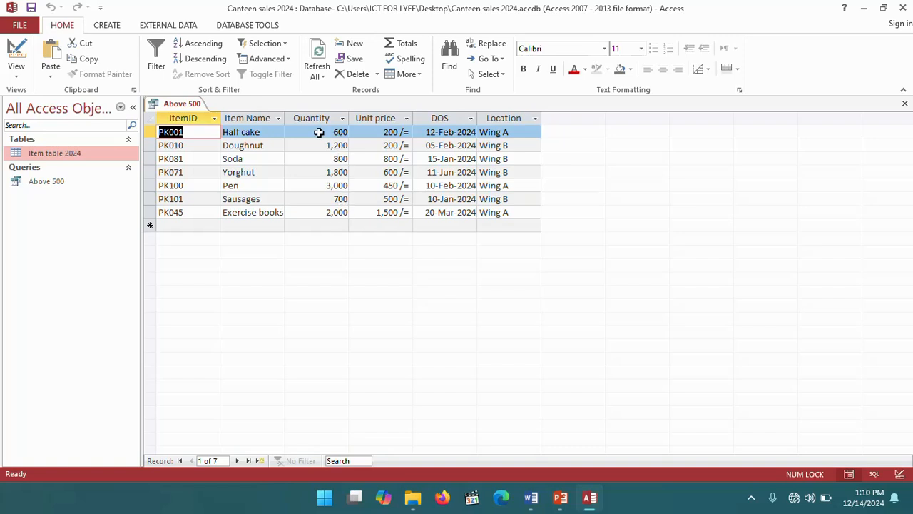
pyautogui.rightClick(186, 108)
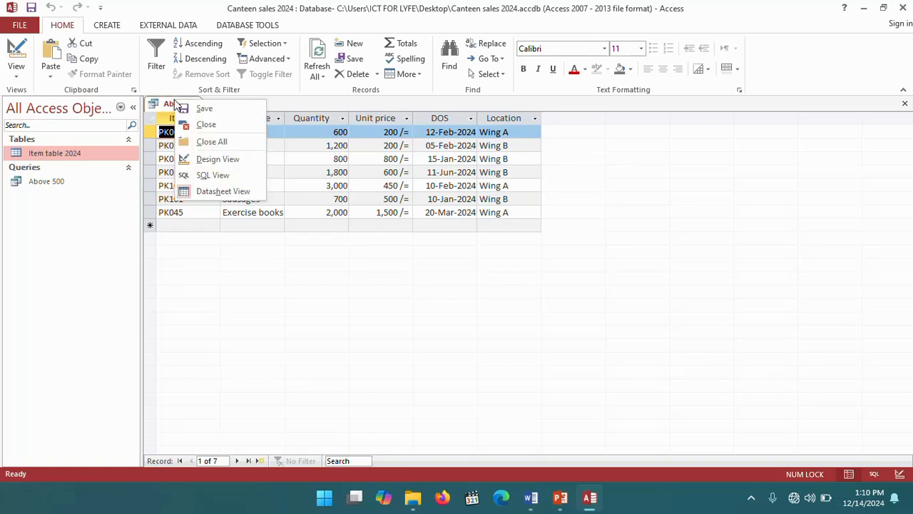
pyautogui.click(207, 124)
pyautogui.click(406, 284)
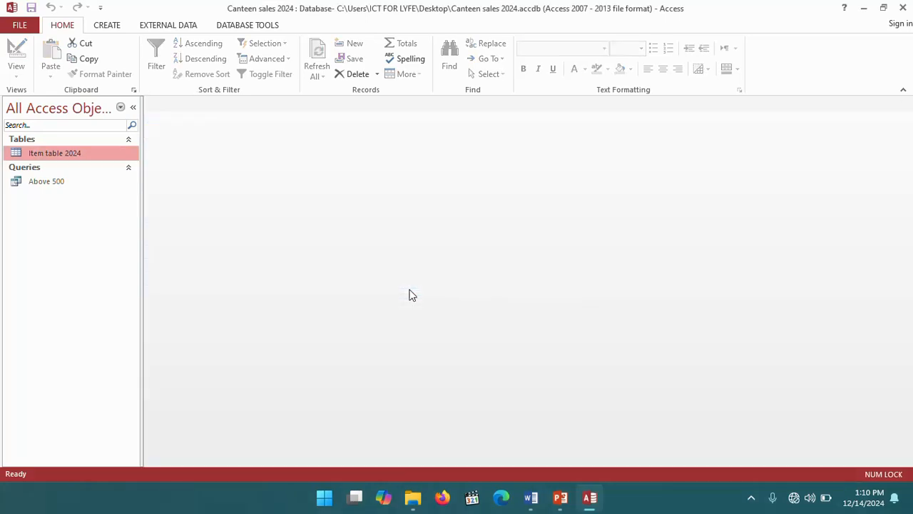
# Check the workbook's query list in Word, and back in Access set up a detail query with all Item table 2024 fields using the Simple Query Wizard.
pyautogui.click(531, 497)
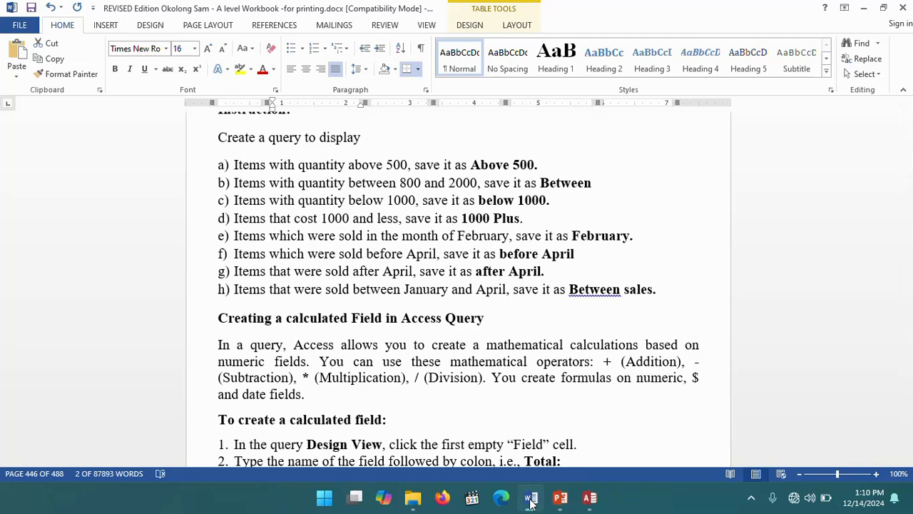
pyautogui.click(531, 499)
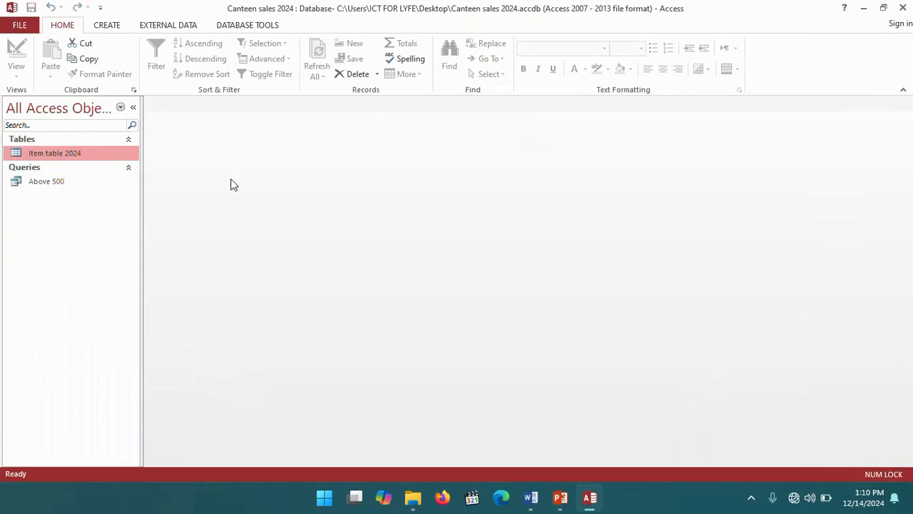
pyautogui.click(106, 26)
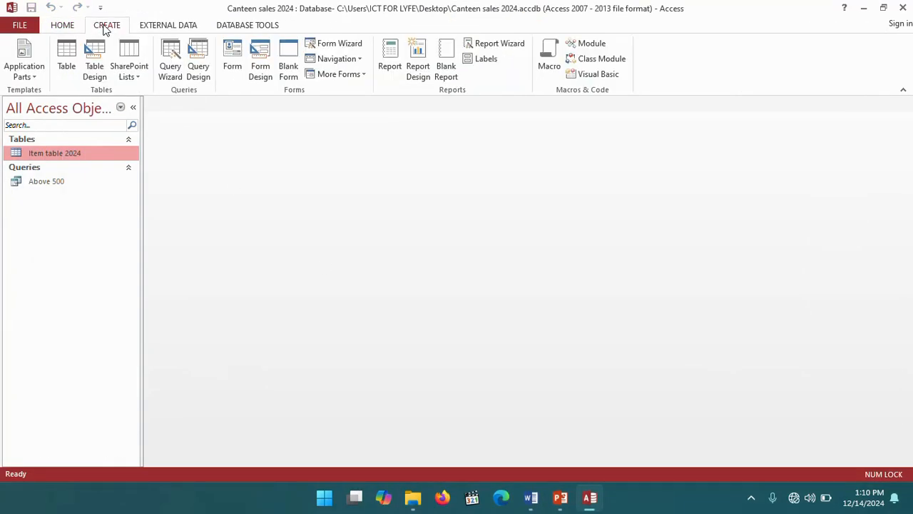
pyautogui.click(172, 59)
pyautogui.click(500, 316)
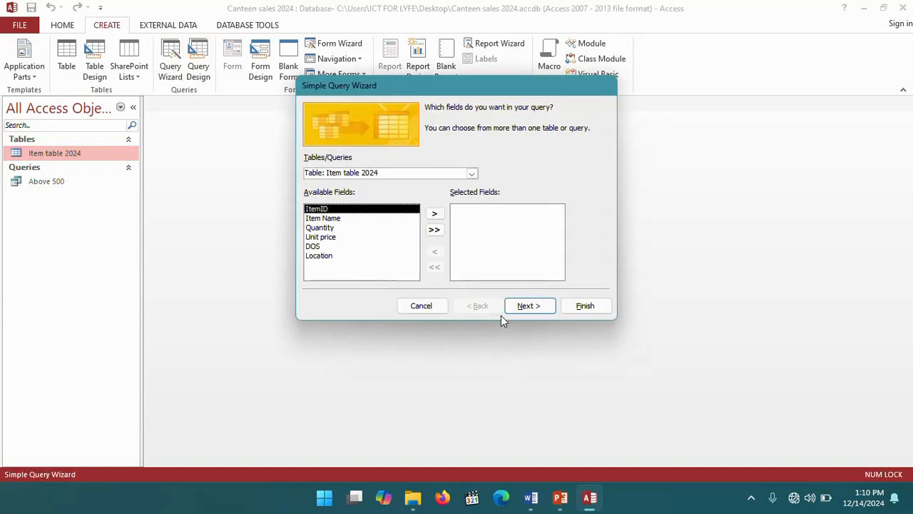
pyautogui.click(434, 231)
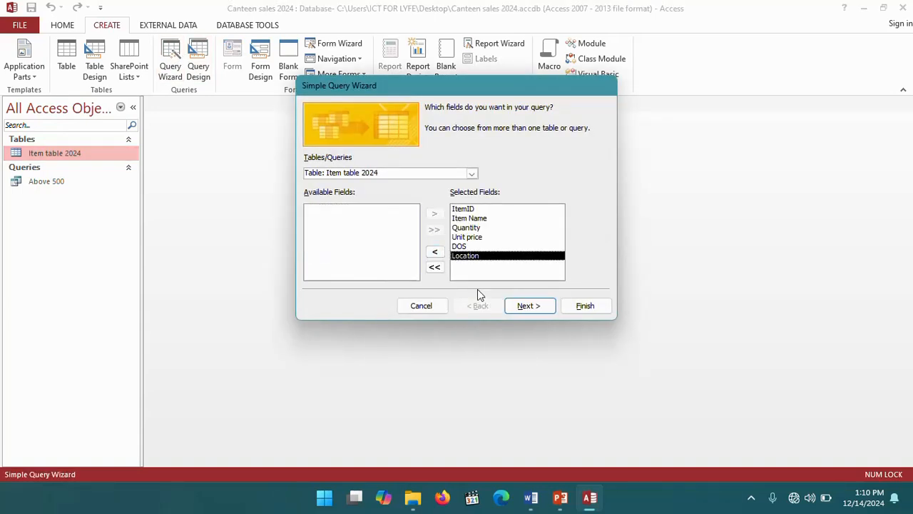
pyautogui.click(528, 314)
pyautogui.click(528, 309)
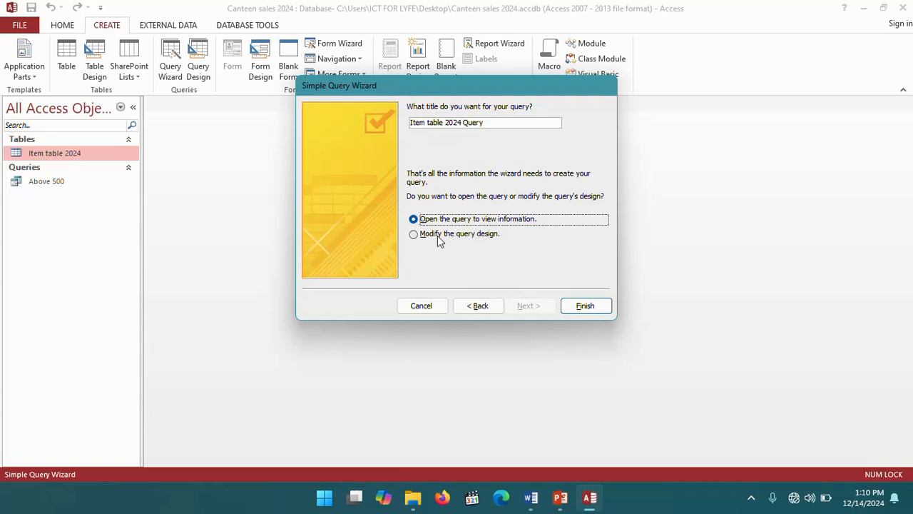
# Title the query Between and finish the wizard with the option to modify the query design.
pyautogui.click(438, 237)
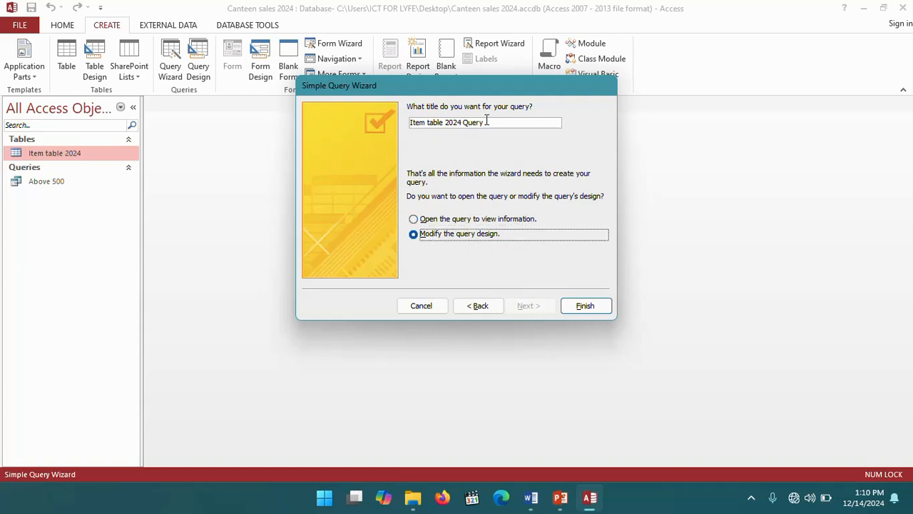
pyautogui.moveTo(486, 121); pyautogui.dragTo(409, 122)
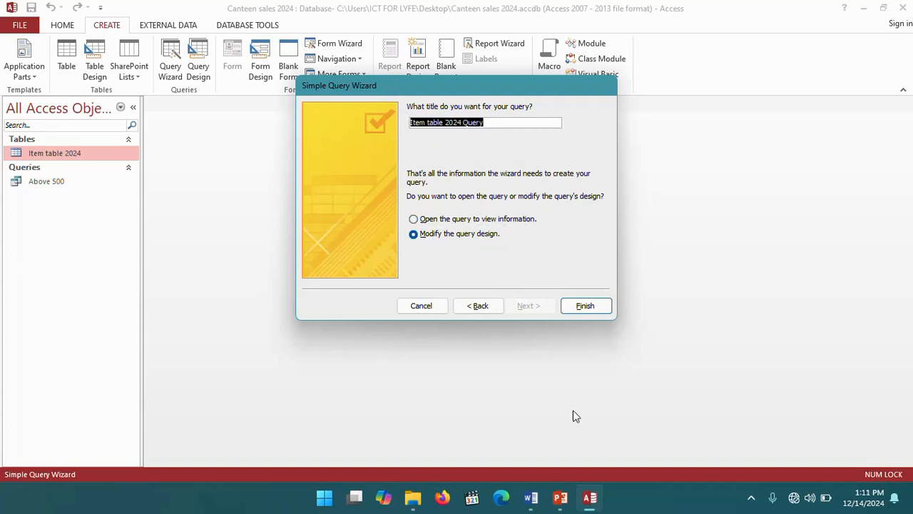
pyautogui.moveTo(531, 498)
pyautogui.click(530, 436)
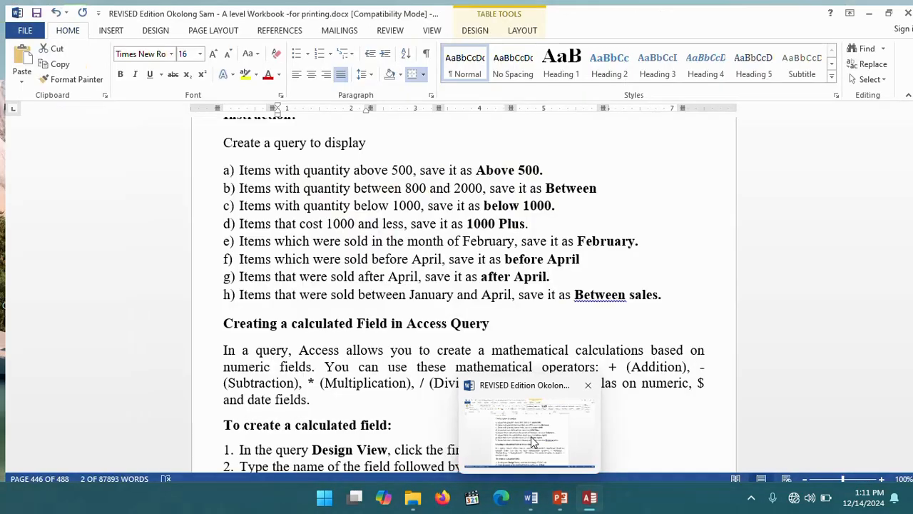
pyautogui.hotkey('alt', 'Tab')
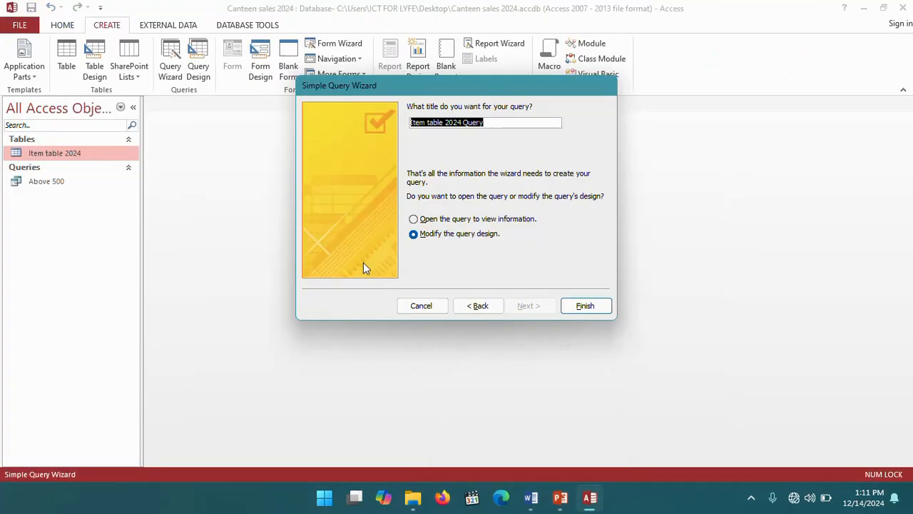
pyautogui.write('Between')
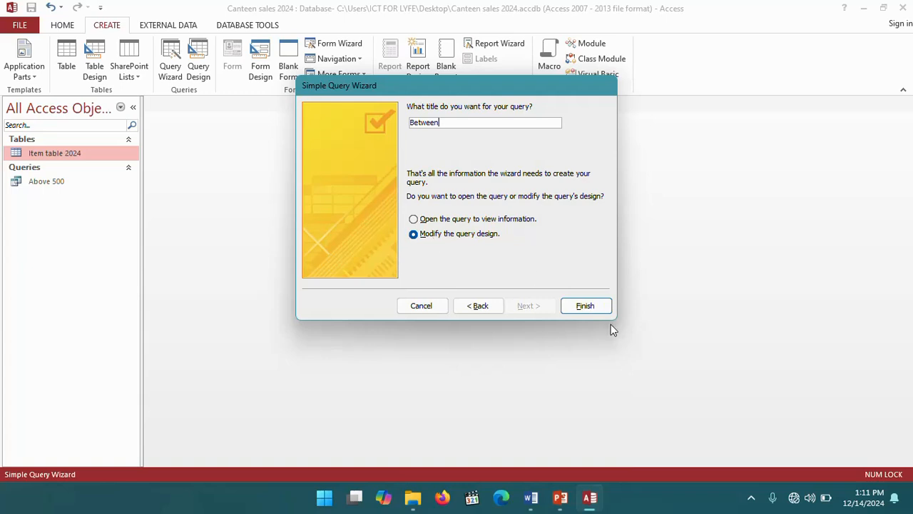
pyautogui.click(585, 306)
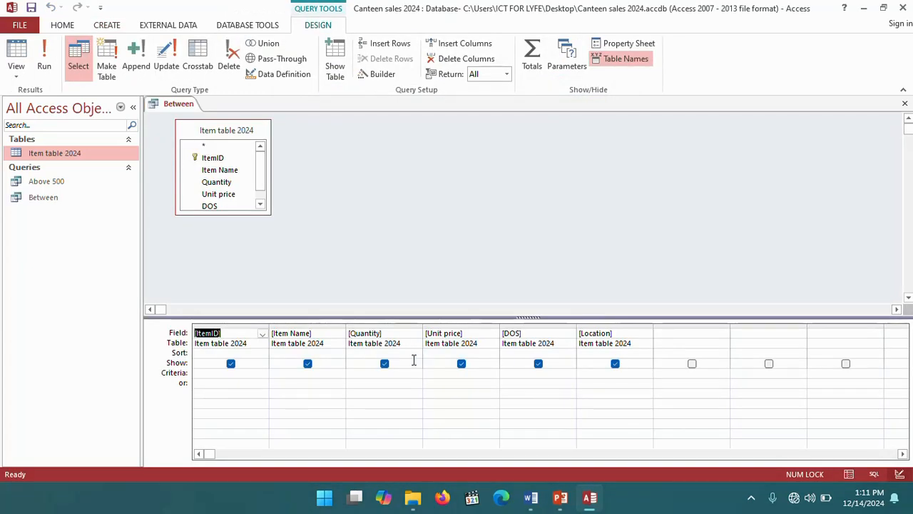
# Set the Between query's Quantity criterion to Between 800 and 2000 in the Zoom box.
pyautogui.rightClick(363, 373)
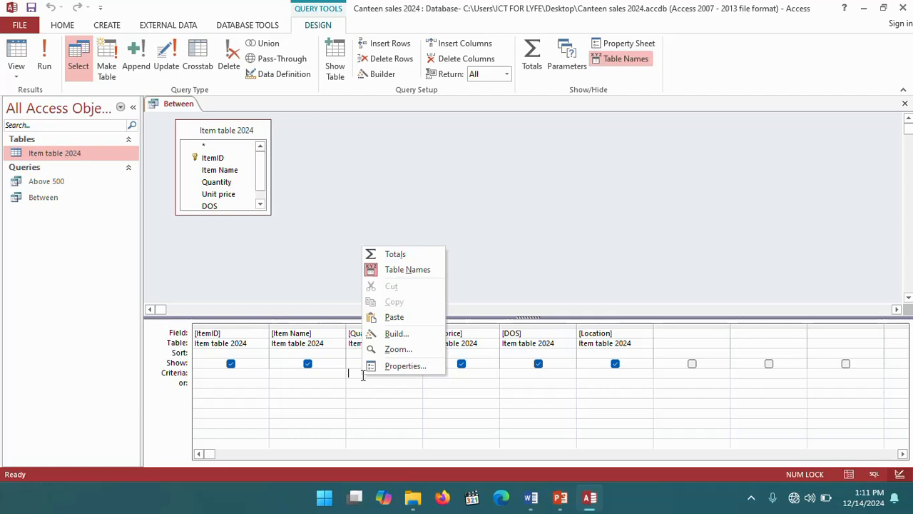
pyautogui.click(400, 348)
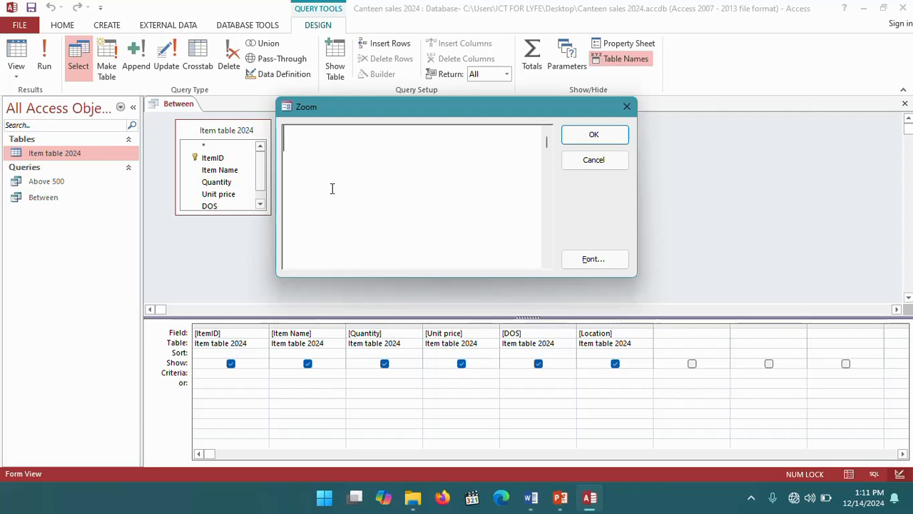
pyautogui.write('Between')
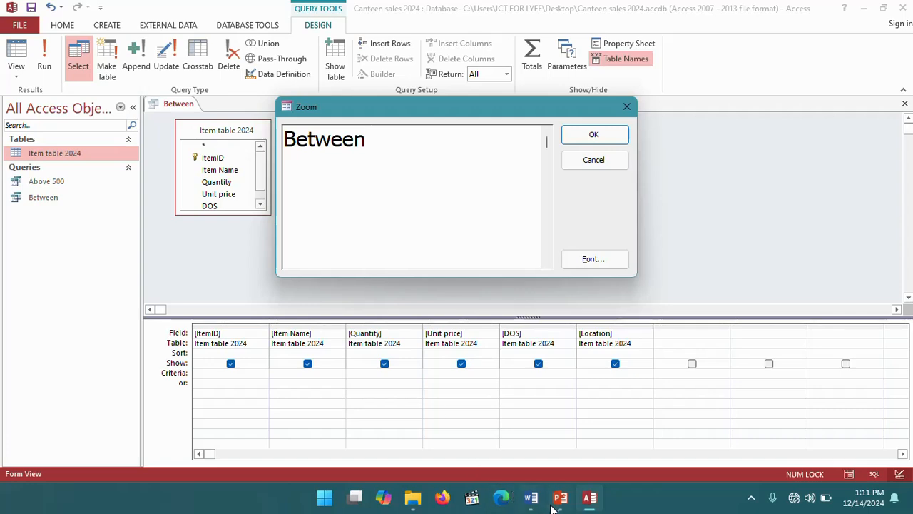
pyautogui.moveTo(528, 503)
pyautogui.moveTo(524, 428)
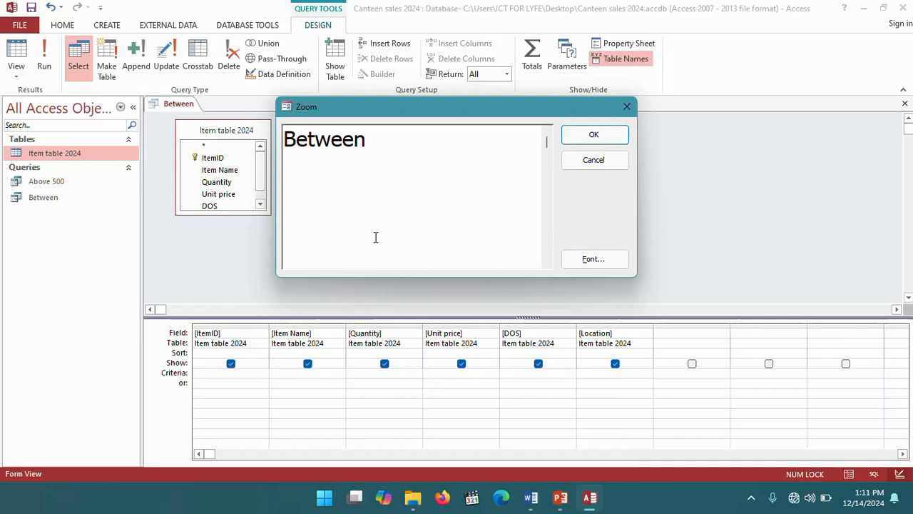
pyautogui.write('800 q')
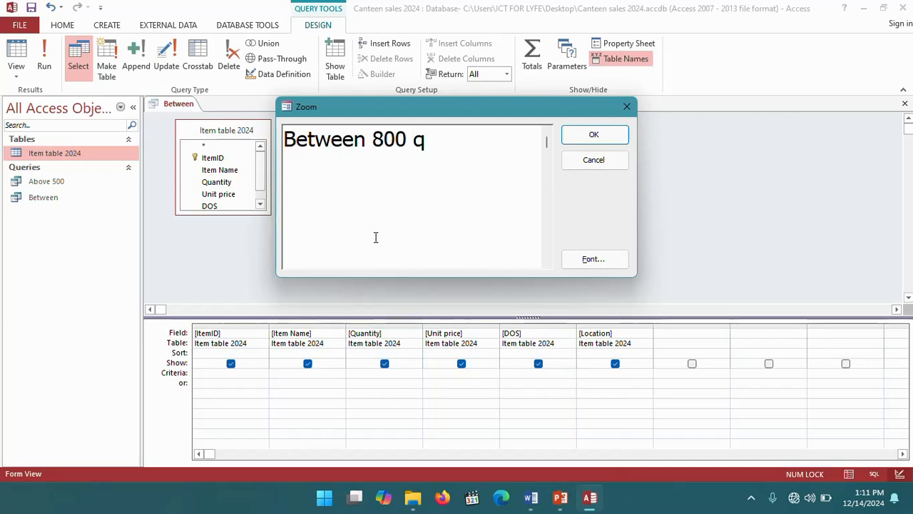
pyautogui.press('BackSpace')
pyautogui.write('and')
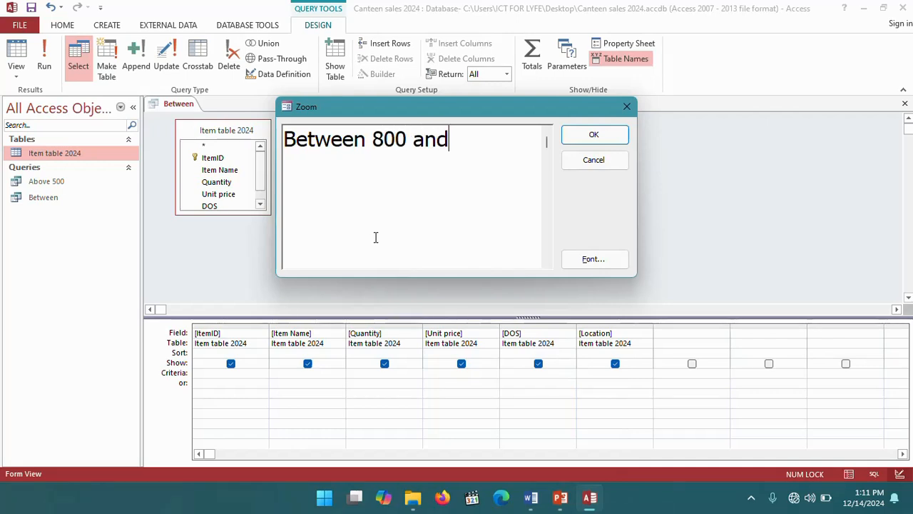
pyautogui.write(' 2000')
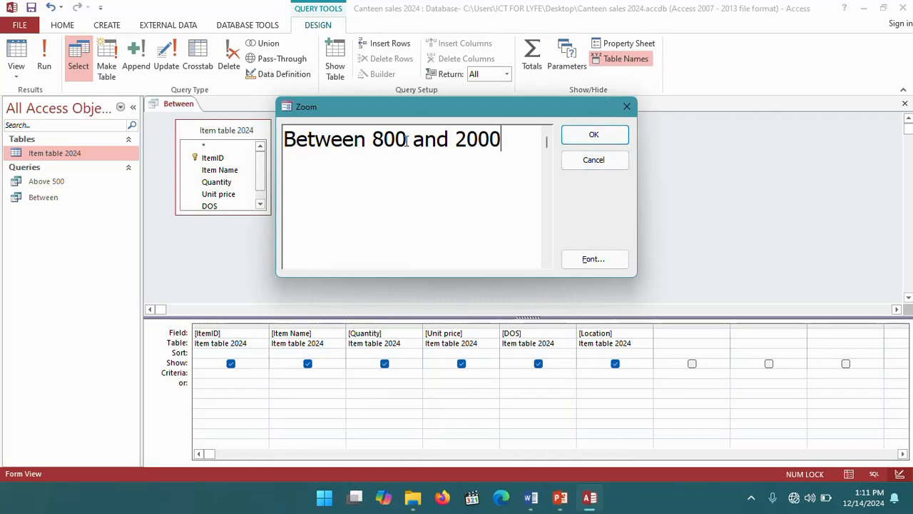
pyautogui.moveTo(407, 140); pyautogui.dragTo(376, 142)
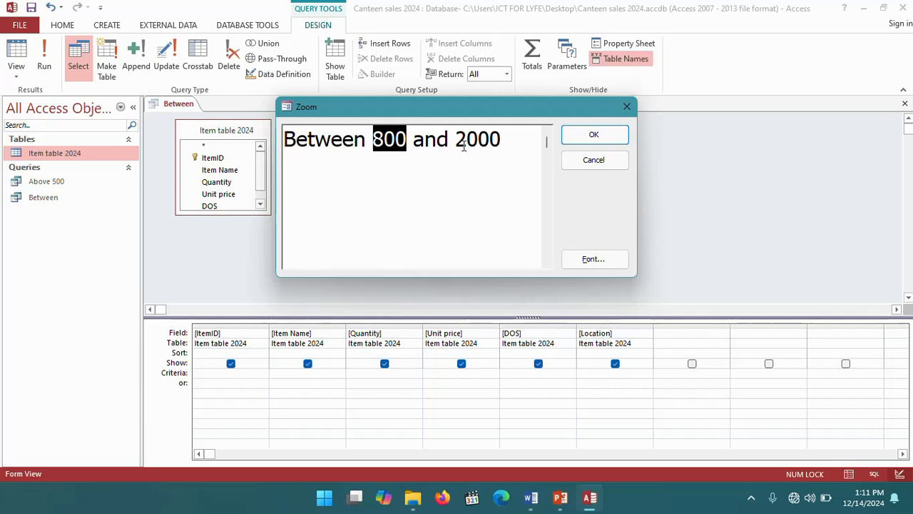
pyautogui.moveTo(456, 141); pyautogui.dragTo(488, 154)
pyautogui.click(593, 135)
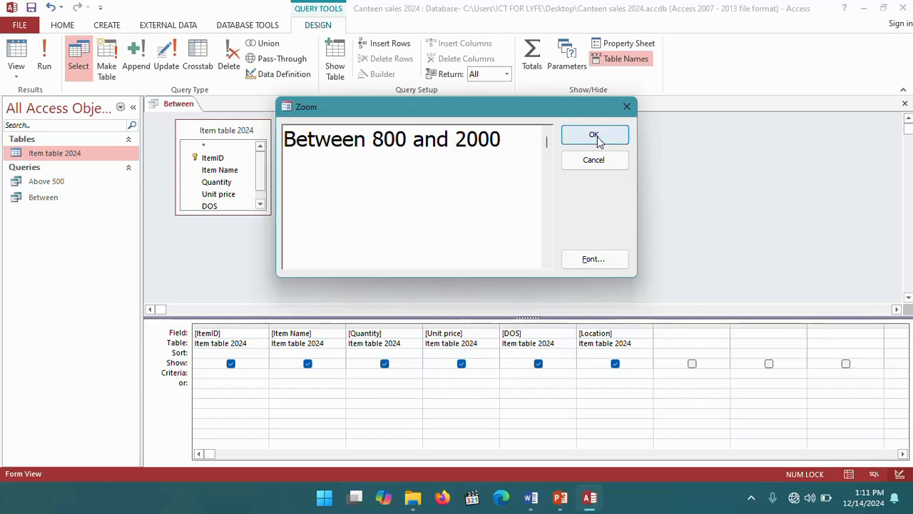
# Run the Between query and check the lowest and highest Quantity values in its records.
pyautogui.click(44, 66)
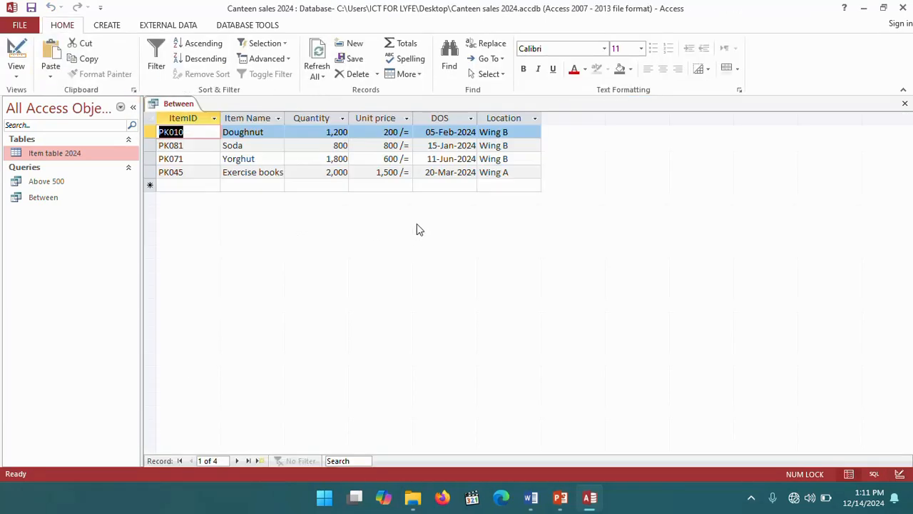
pyautogui.doubleClick(337, 144)
pyautogui.moveTo(325, 172); pyautogui.dragTo(348, 172)
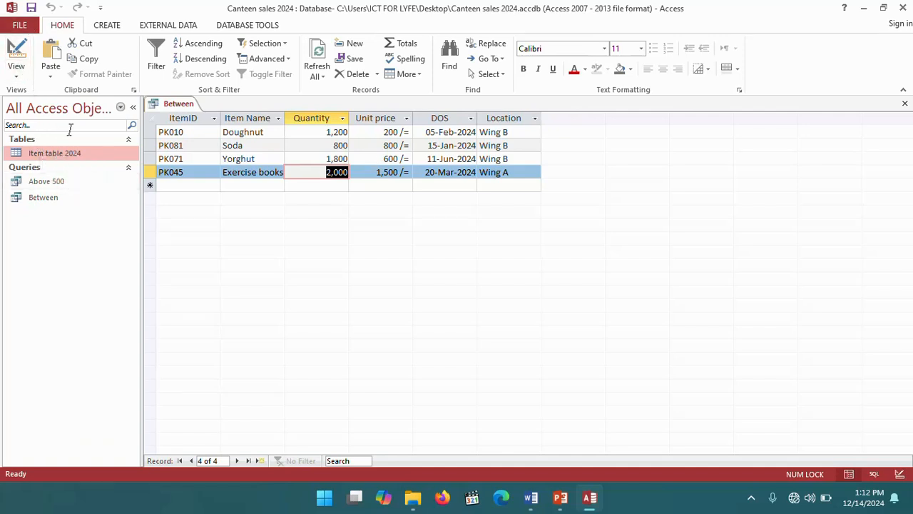
# Return the Between query to Design view and clear the Quantity criterion's text in the Zoom box.
pyautogui.click(17, 51)
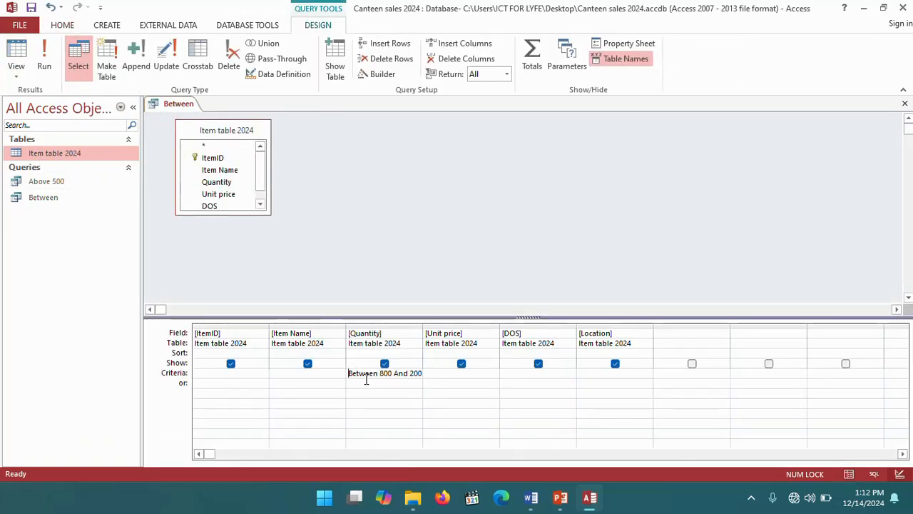
pyautogui.rightClick(367, 379)
pyautogui.click(397, 346)
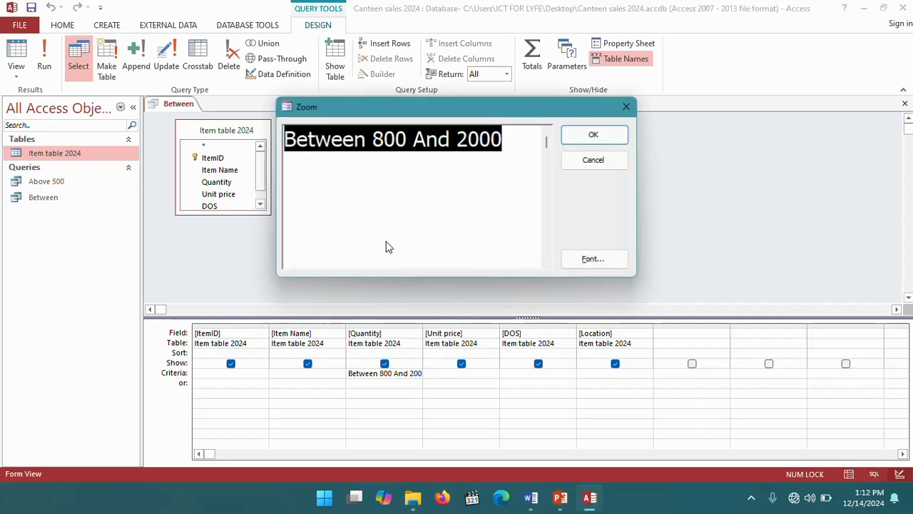
pyautogui.click(521, 142)
pyautogui.moveTo(520, 142); pyautogui.dragTo(281, 153)
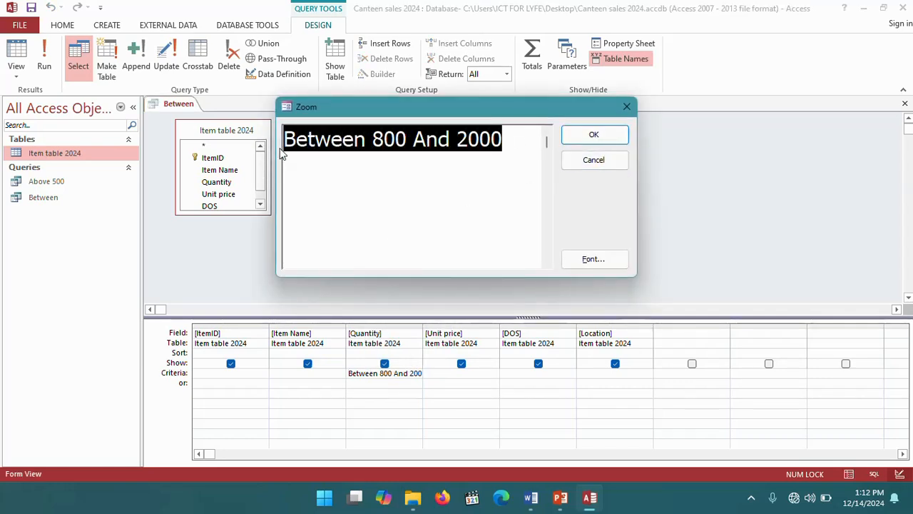
pyautogui.press('Delete')
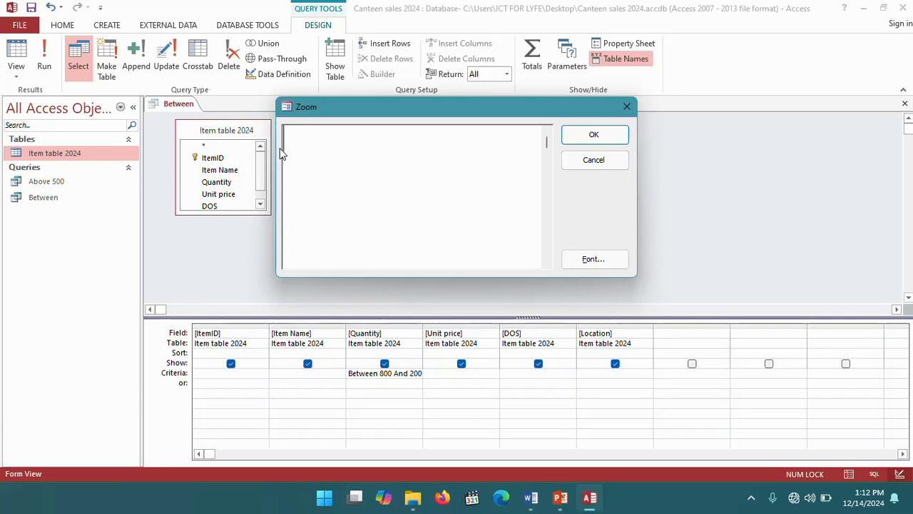
# Switch to Word and create a new blank document containing the sample range 2------9.
pyautogui.click(531, 497)
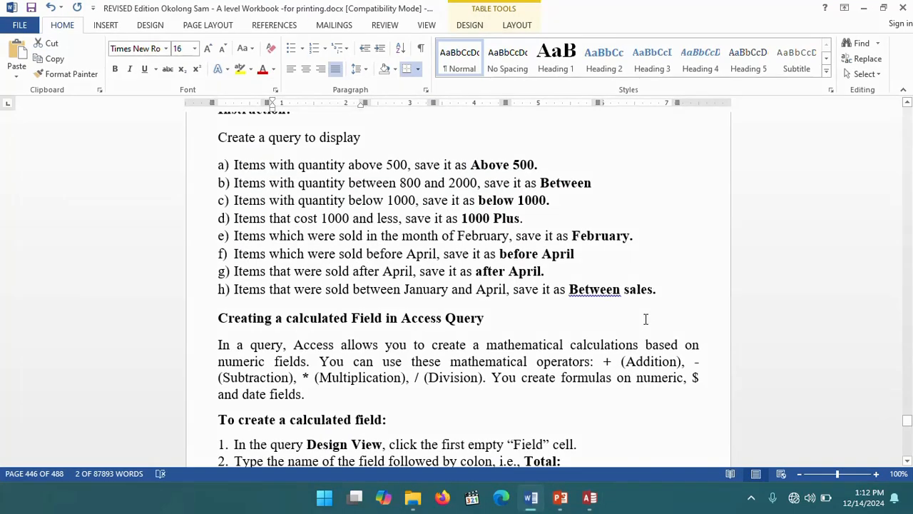
pyautogui.hotkey('ctrl', 'n')
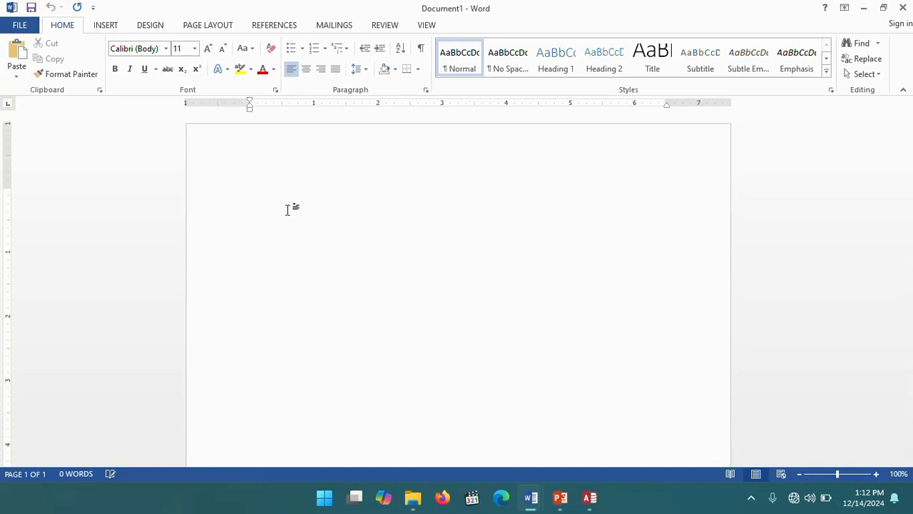
pyautogui.write('2-----9')
pyautogui.click(249, 216)
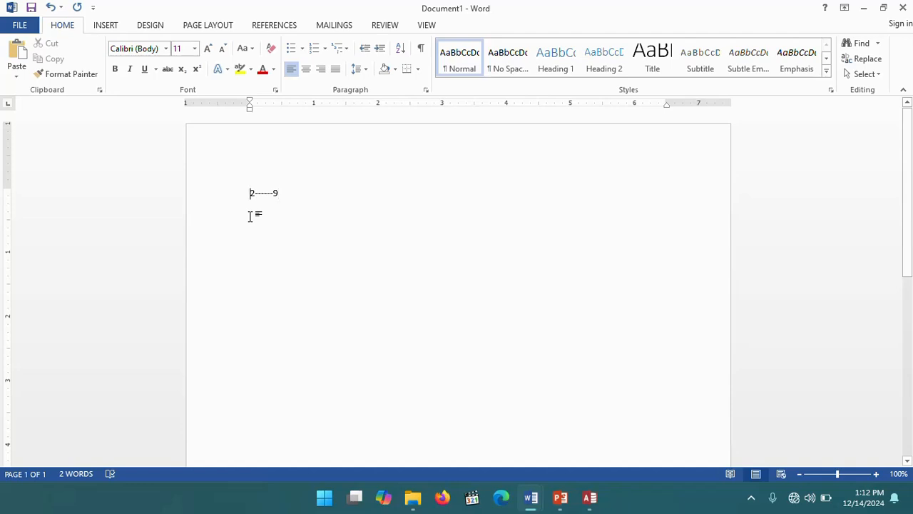
pyautogui.click(295, 193)
# Add the equivalent criteria >1 and <10, and >=2 and <=9, on separate lines below the sample range.
pyautogui.press('Return')
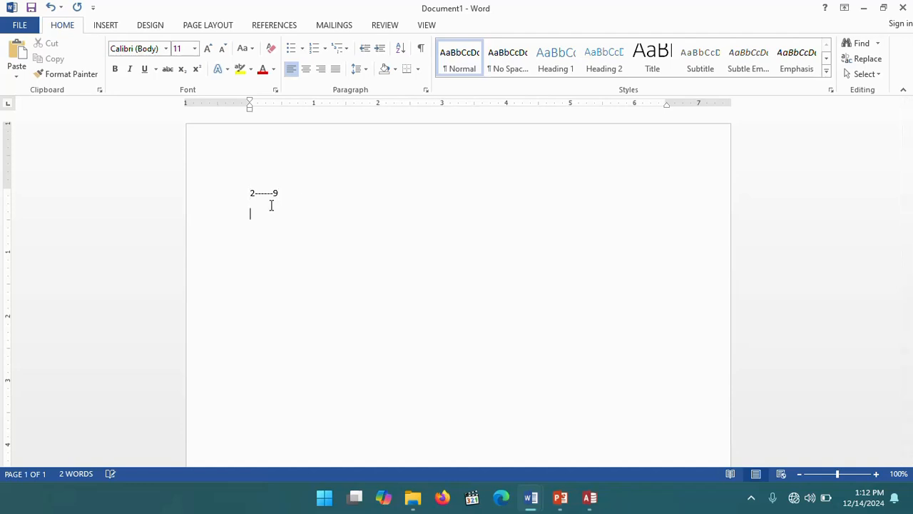
pyautogui.write('>')
pyautogui.write('1 and <10')
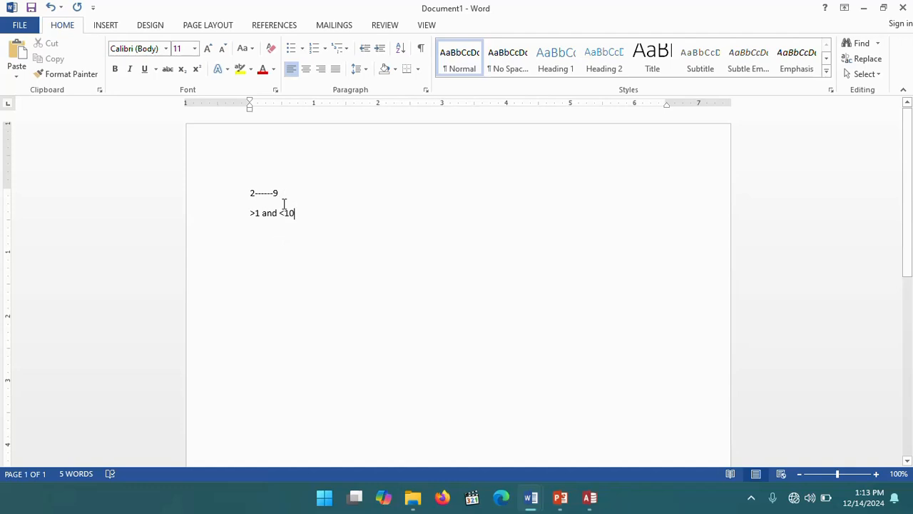
pyautogui.press('Return')
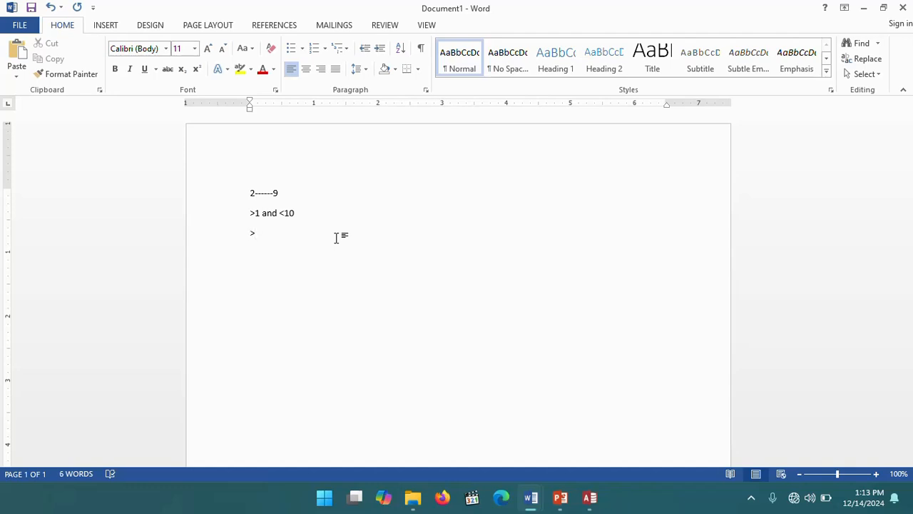
pyautogui.write('>=2 and <=9')
pyautogui.moveTo(303, 234); pyautogui.dragTo(247, 219)
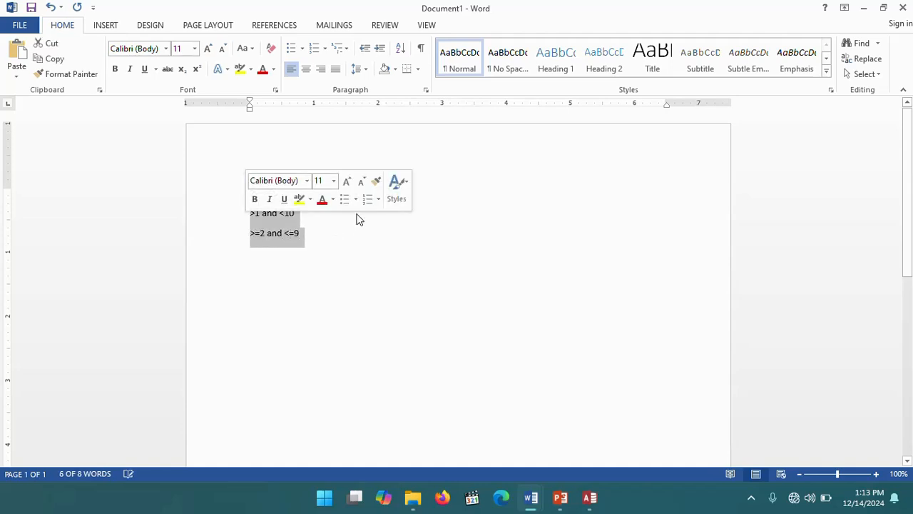
pyautogui.click(310, 232)
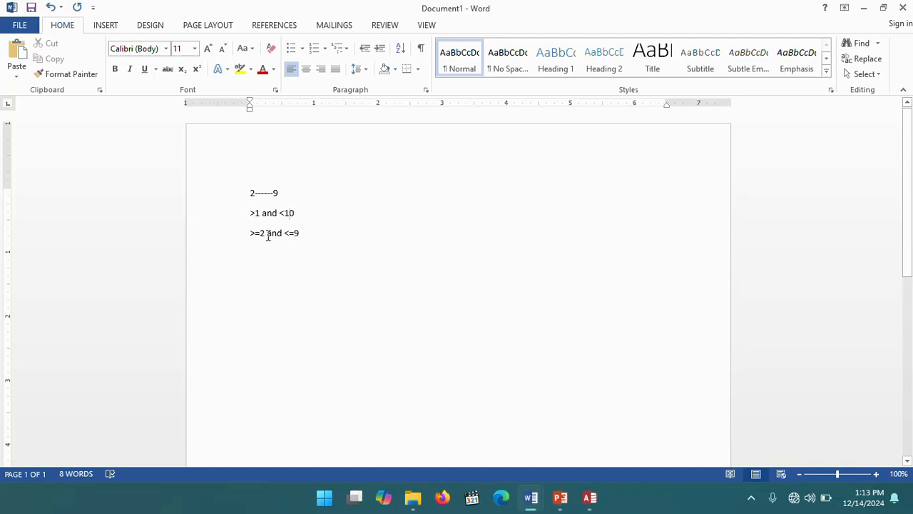
# Switch to Access and set the Between query's Quantity criterion to >800 and <2000 in the Zoom box.
pyautogui.click(265, 232)
pyautogui.click(592, 500)
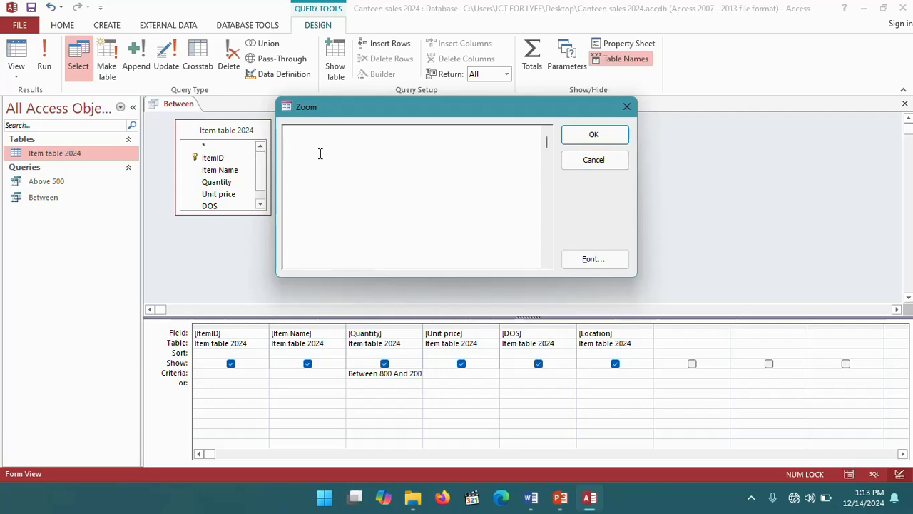
pyautogui.write('>800')
pyautogui.write('and ')
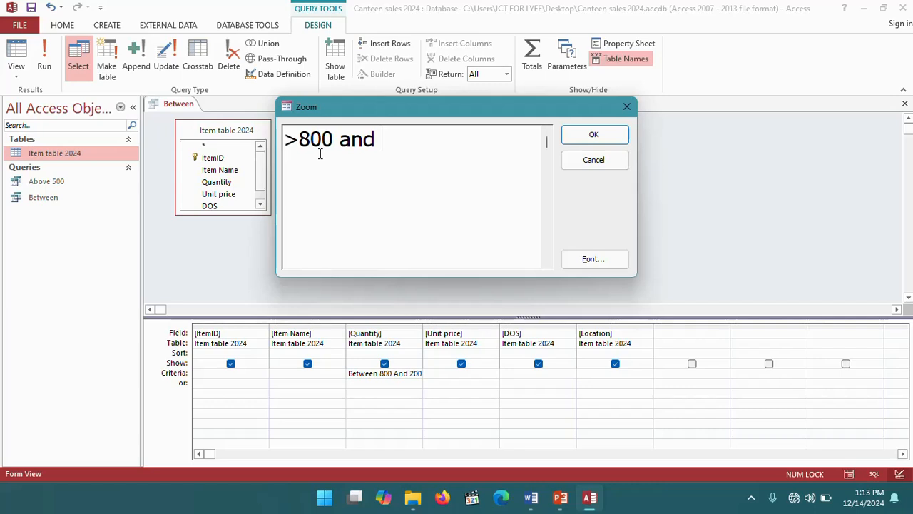
pyautogui.write('<2000')
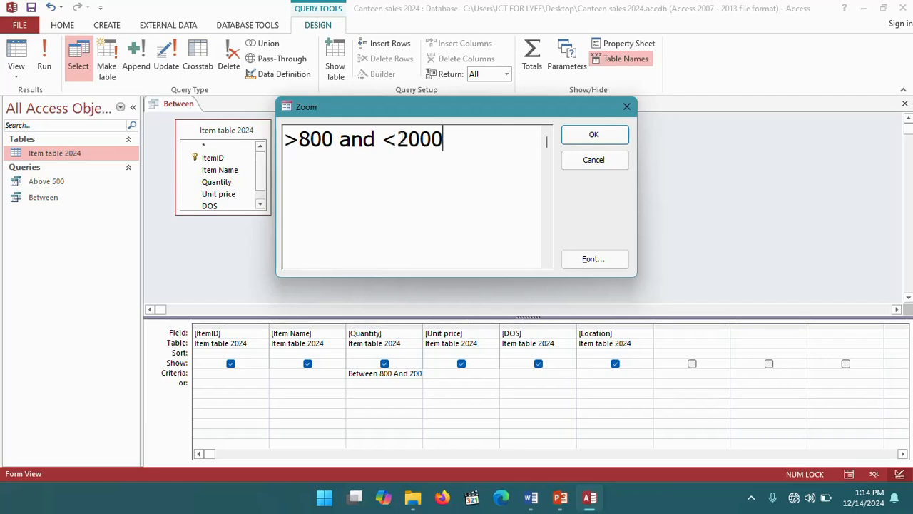
pyautogui.click(593, 135)
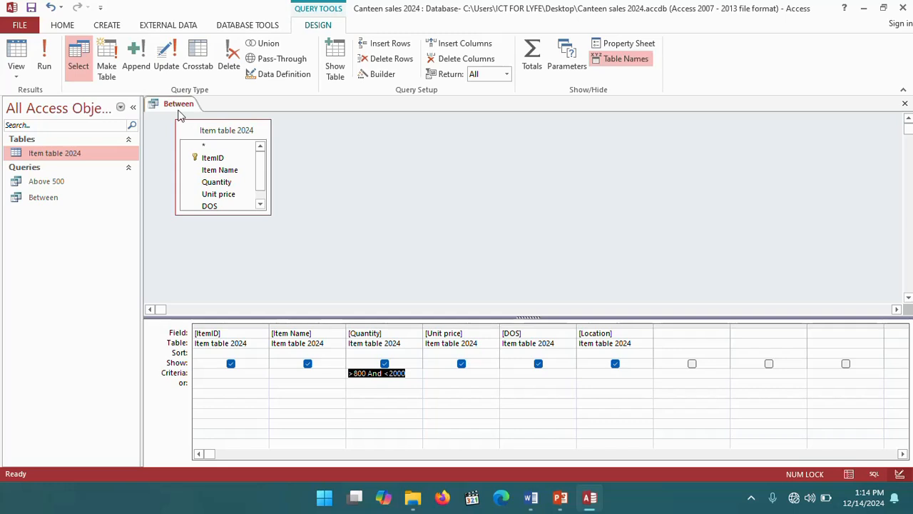
# Run the Between query to view its records, and close it.
pyautogui.click(44, 57)
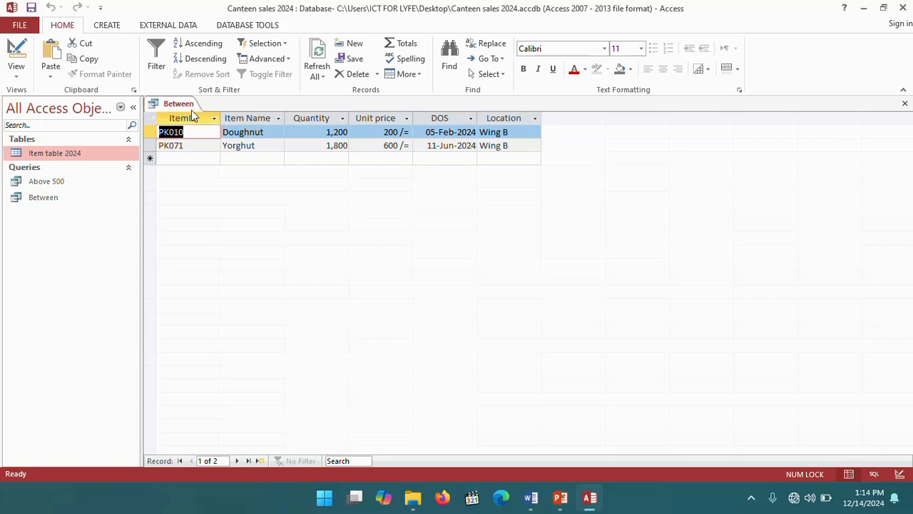
pyautogui.rightClick(182, 106)
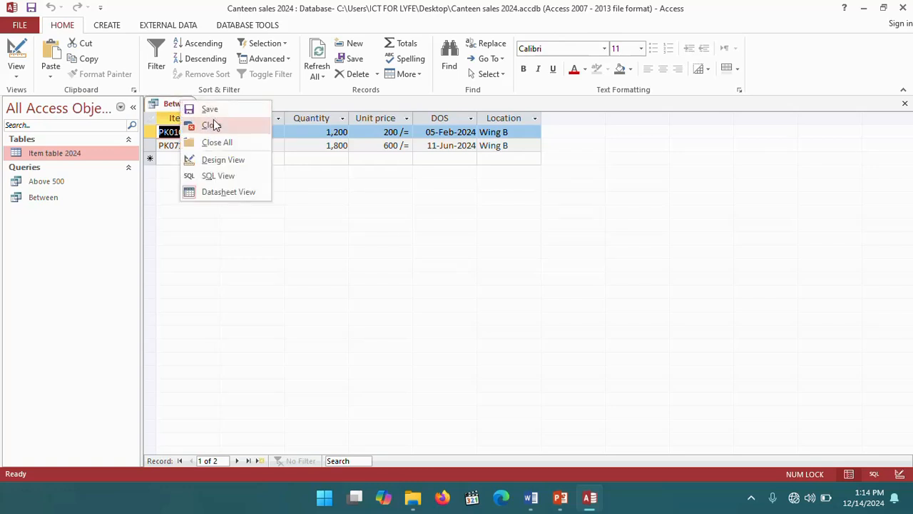
pyautogui.click(187, 106)
pyautogui.rightClick(181, 104)
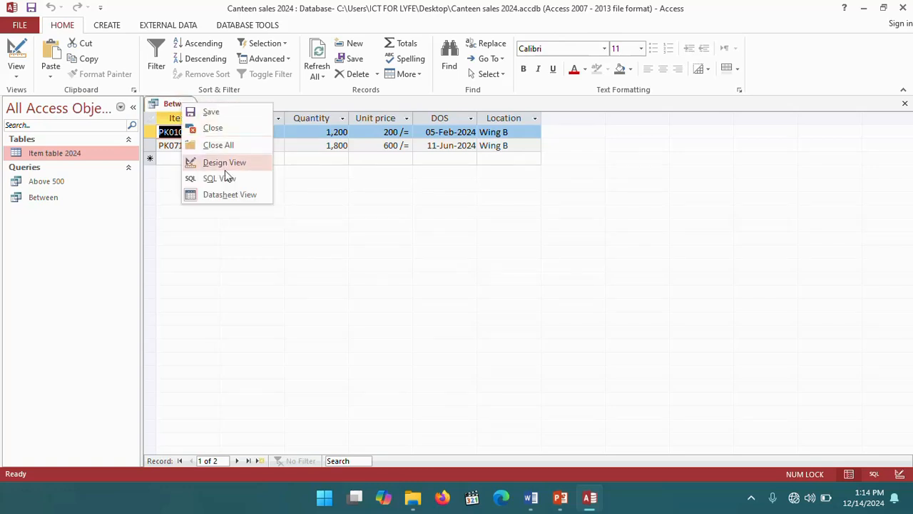
pyautogui.click(217, 129)
# Switch to the Document1 scratch document in Word and close it without saving.
pyautogui.moveTo(531, 498)
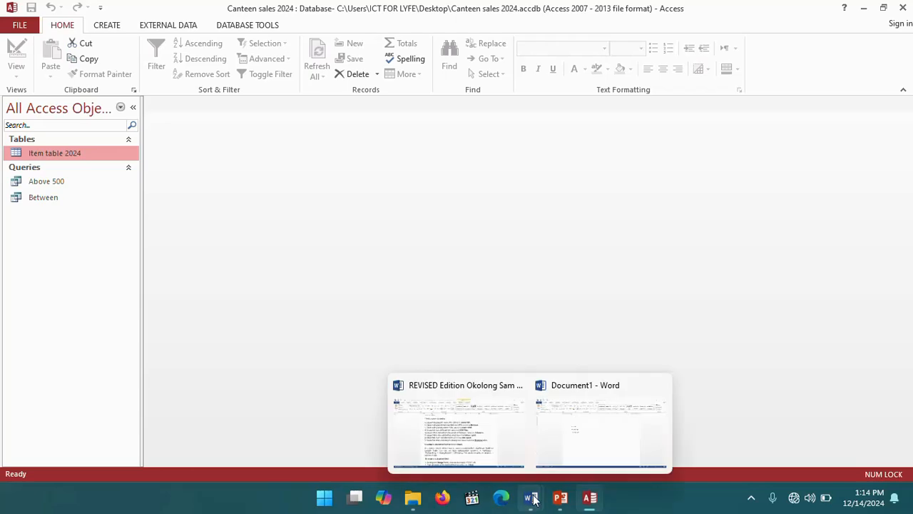
pyautogui.click(576, 444)
pyautogui.click(903, 7)
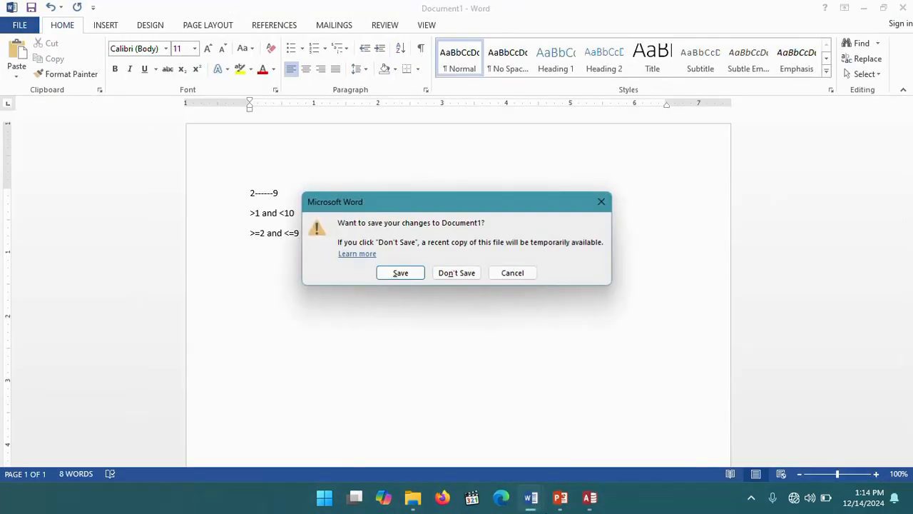
pyautogui.click(457, 273)
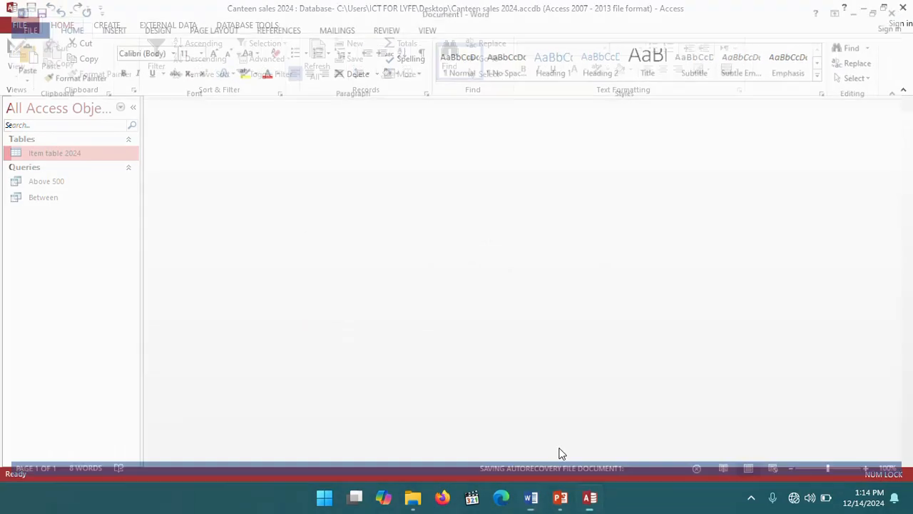
# Switch to the workbook in Word and read instruction c about items with quantity below 1000.
pyautogui.click(540, 500)
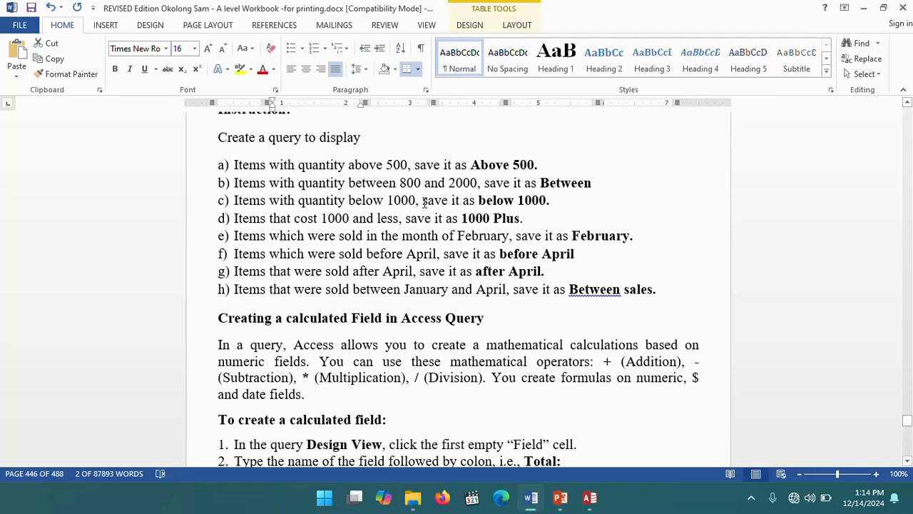
pyautogui.moveTo(554, 200); pyautogui.dragTo(246, 201)
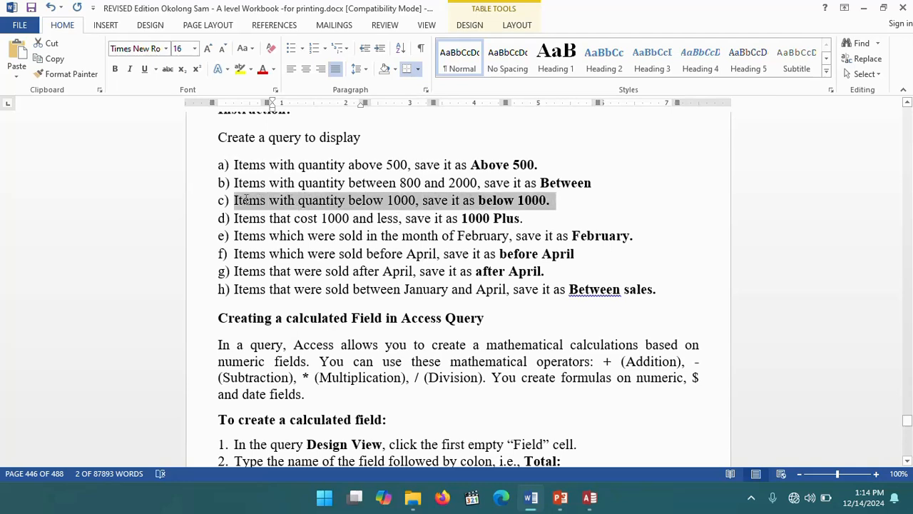
pyautogui.click(565, 203)
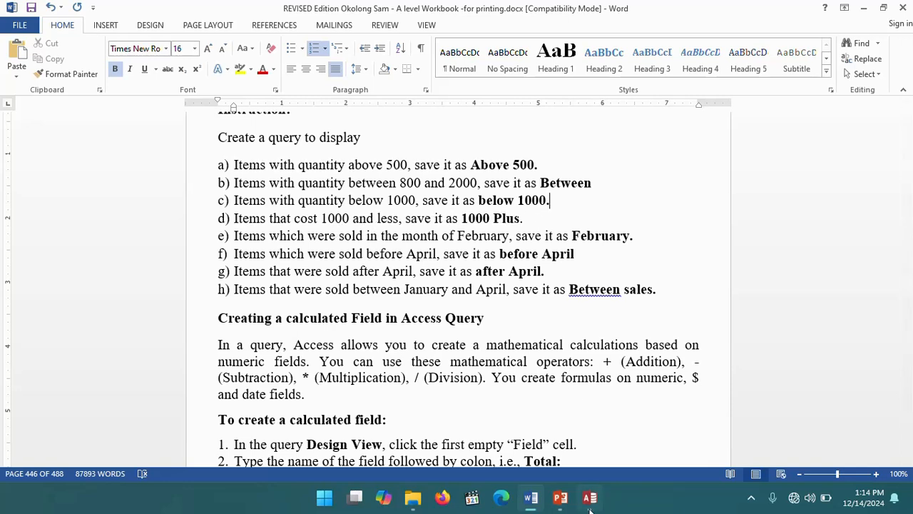
# Switch to Access and start a Simple Query Wizard query containing all fields of Item table 2024.
pyautogui.click(589, 504)
pyautogui.click(117, 27)
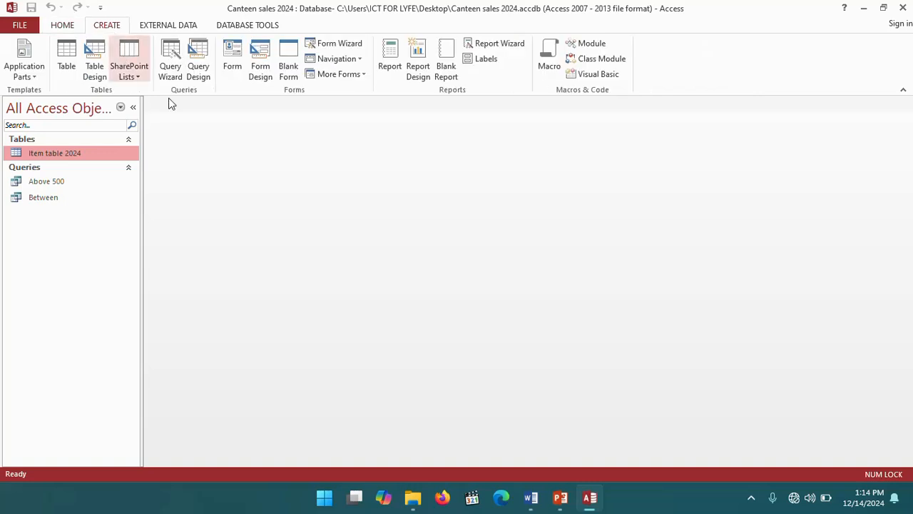
pyautogui.click(172, 60)
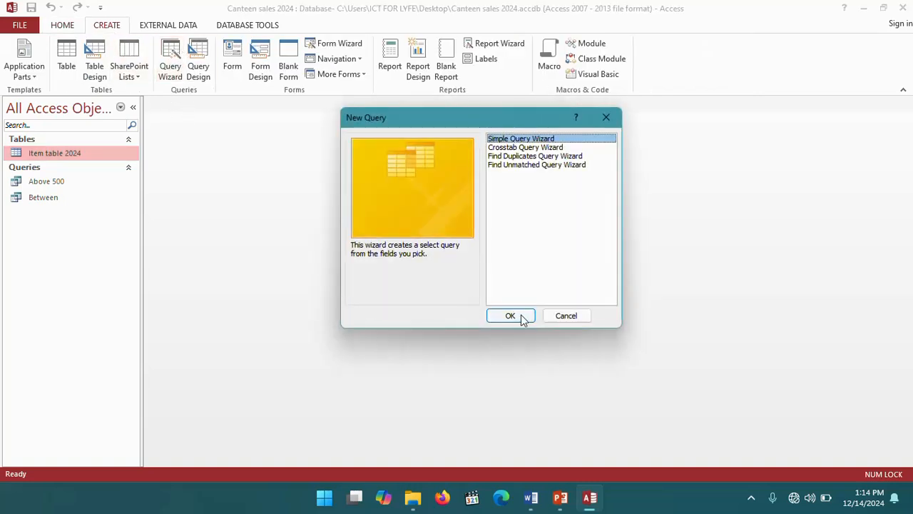
pyautogui.click(510, 316)
pyautogui.click(434, 229)
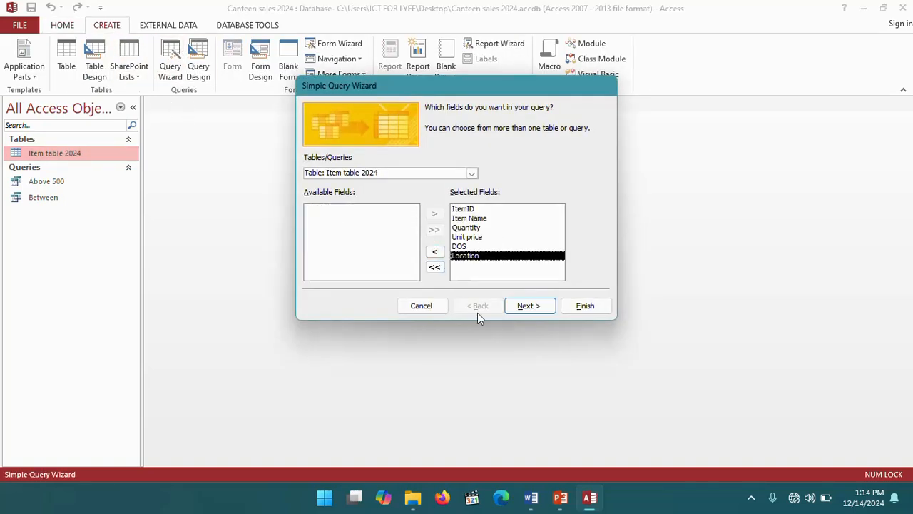
pyautogui.click(523, 306)
pyautogui.click(524, 307)
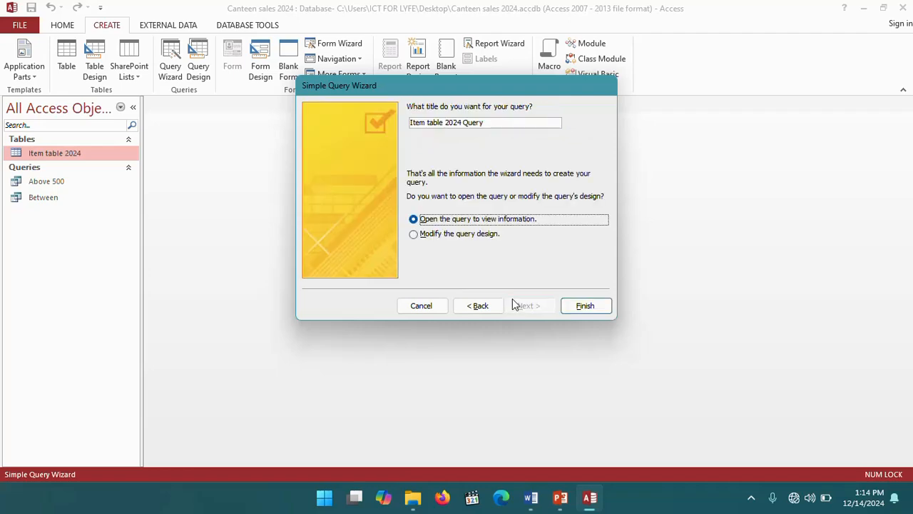
# Title the query 1000 below and finish the wizard with the option to modify the query design.
pyautogui.moveTo(486, 122); pyautogui.dragTo(394, 151)
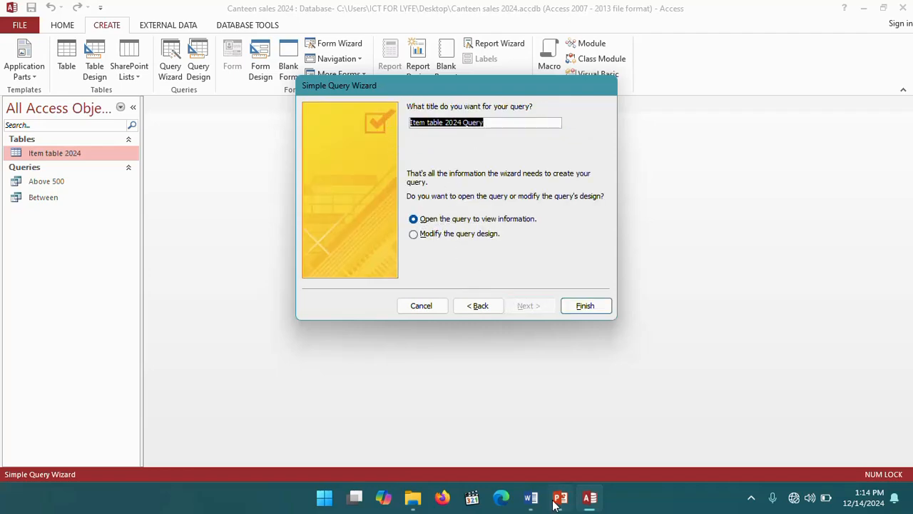
pyautogui.moveTo(531, 497)
pyautogui.click(526, 409)
pyautogui.write('1000 below')
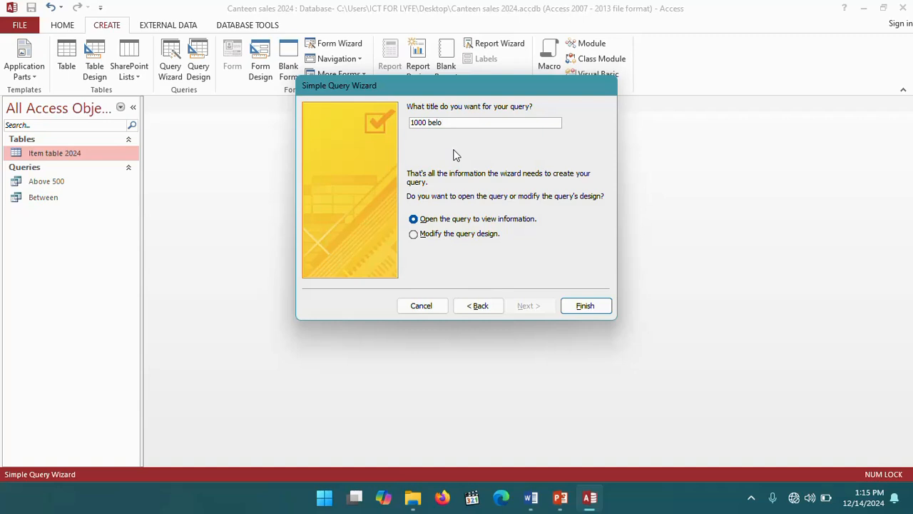
pyautogui.click(414, 234)
pyautogui.click(563, 309)
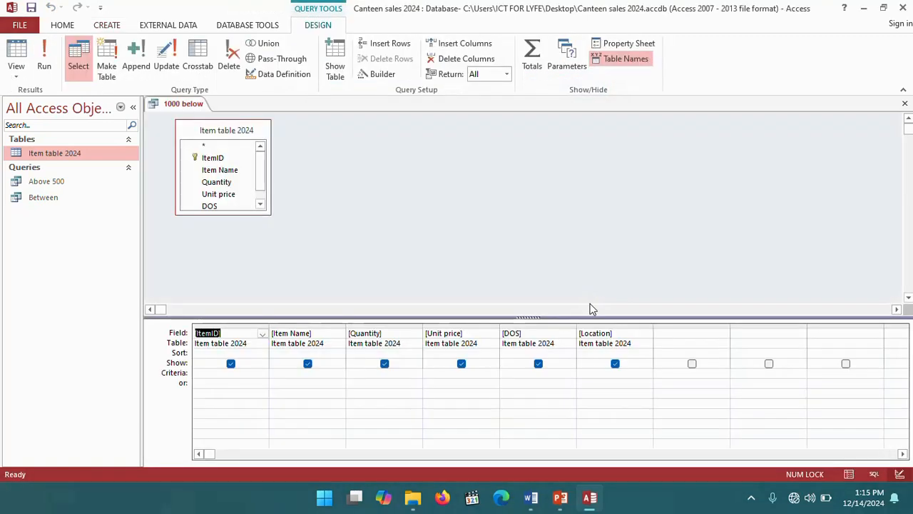
# Set the Unit price criterion of the 1000 below query to <=1000 using the Zoom box.
pyautogui.click(439, 376)
pyautogui.rightClick(439, 376)
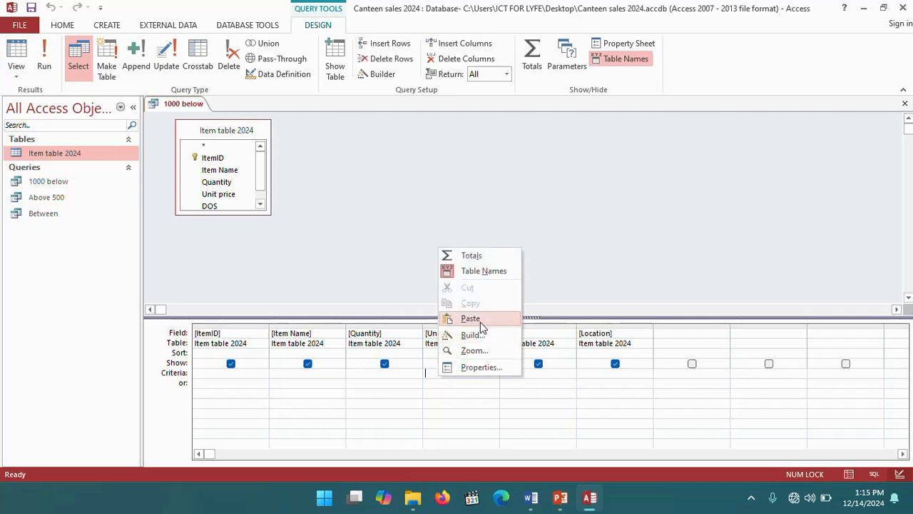
pyautogui.click(473, 351)
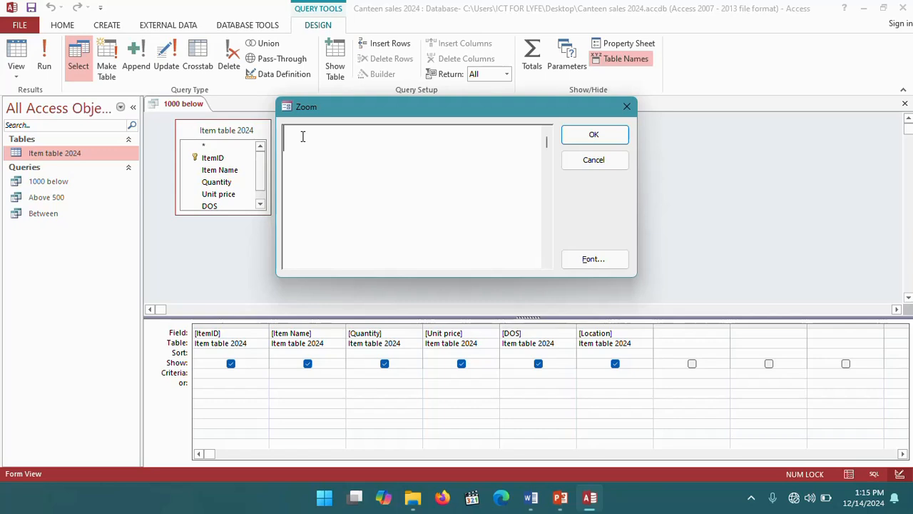
pyautogui.write('<1000')
pyautogui.click(299, 139)
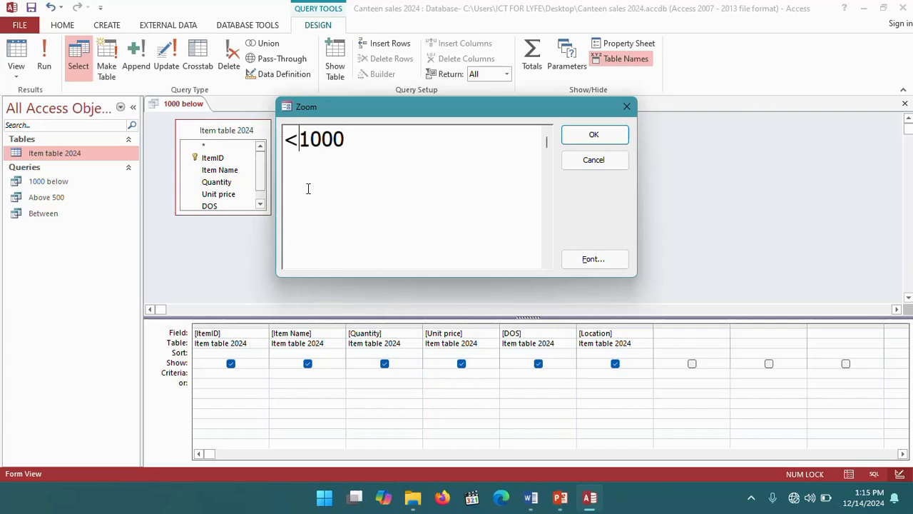
pyautogui.write('=')
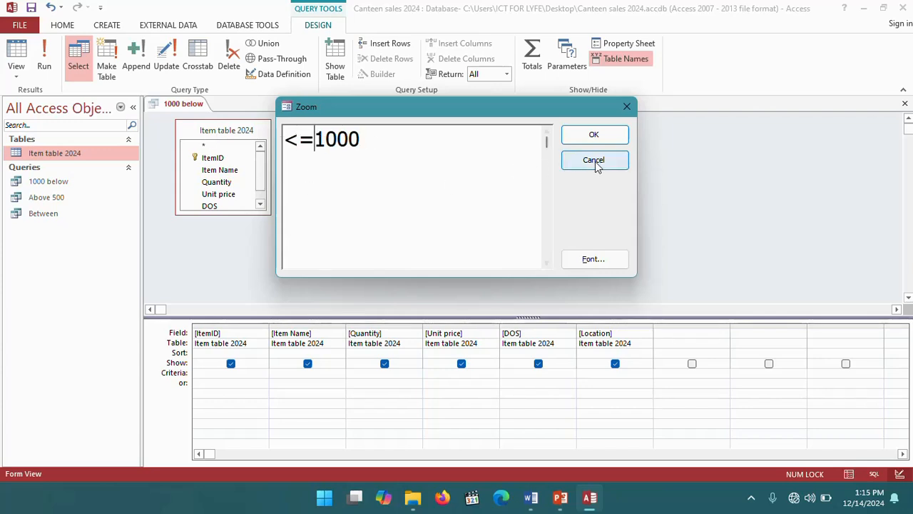
pyautogui.click(598, 136)
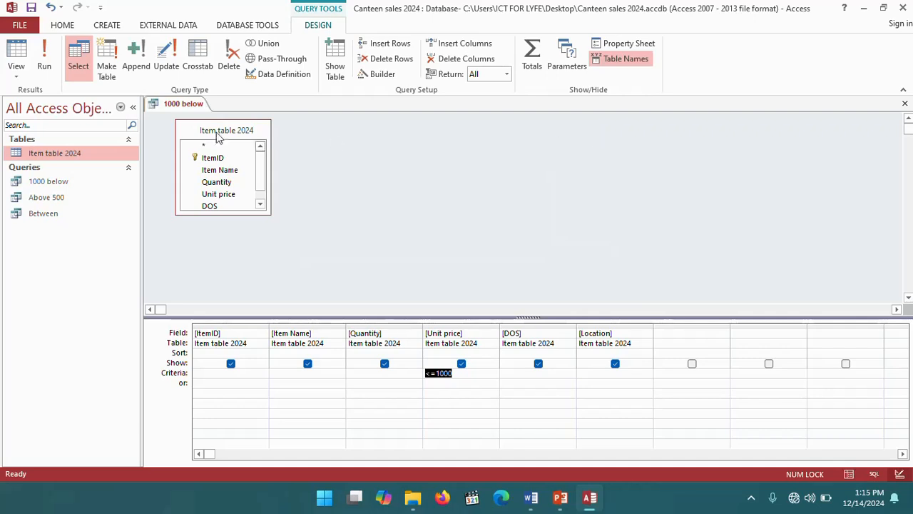
# Run the 1000 below query to view its records, and close it with its design changes saved.
pyautogui.click(43, 61)
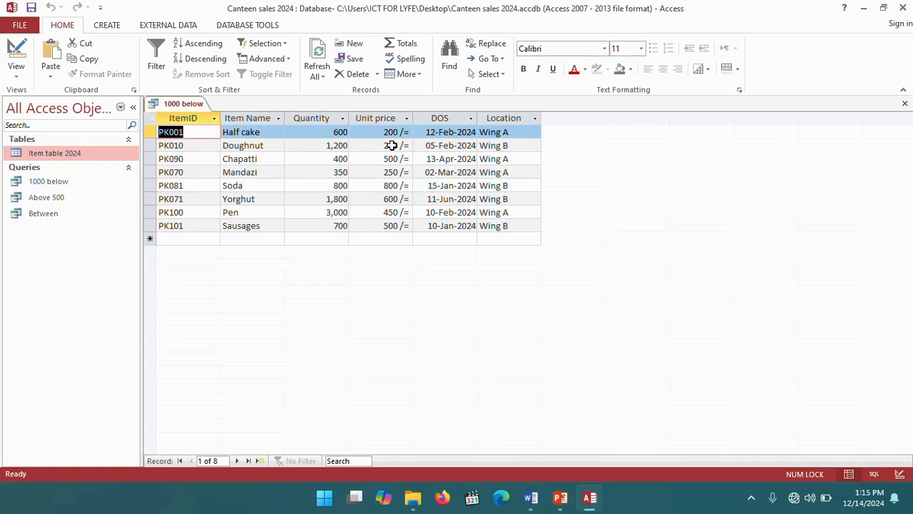
pyautogui.rightClick(187, 105)
pyautogui.click(215, 125)
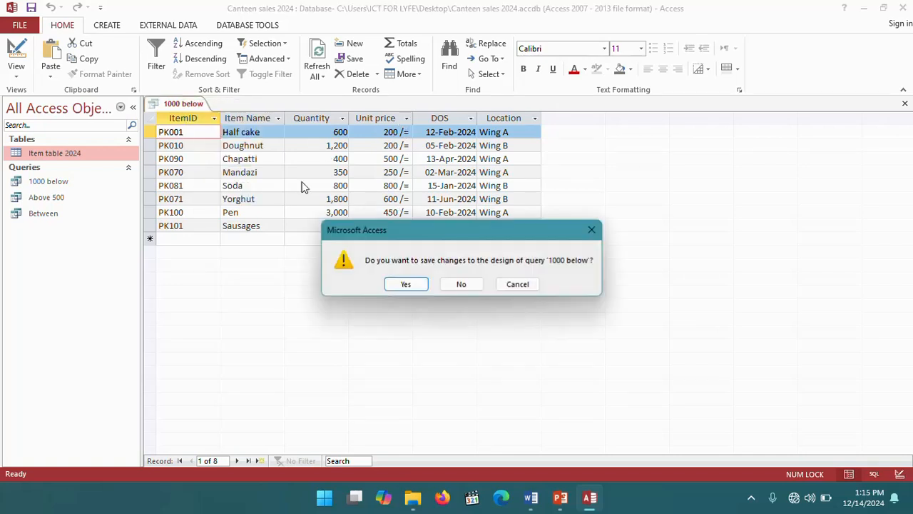
pyautogui.click(403, 284)
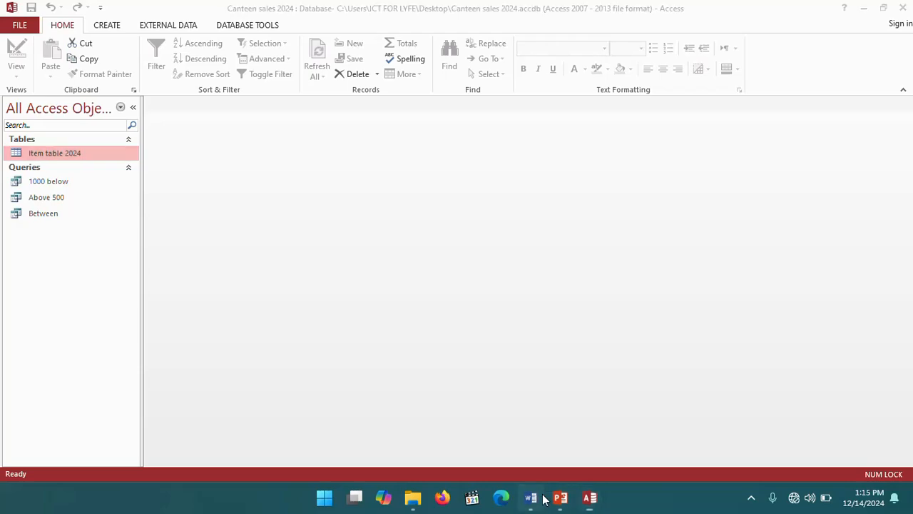
# Check the February query instruction in Word, then in Access start a Simple Query Wizard query with all fields of Item table 2024.
pyautogui.click(537, 497)
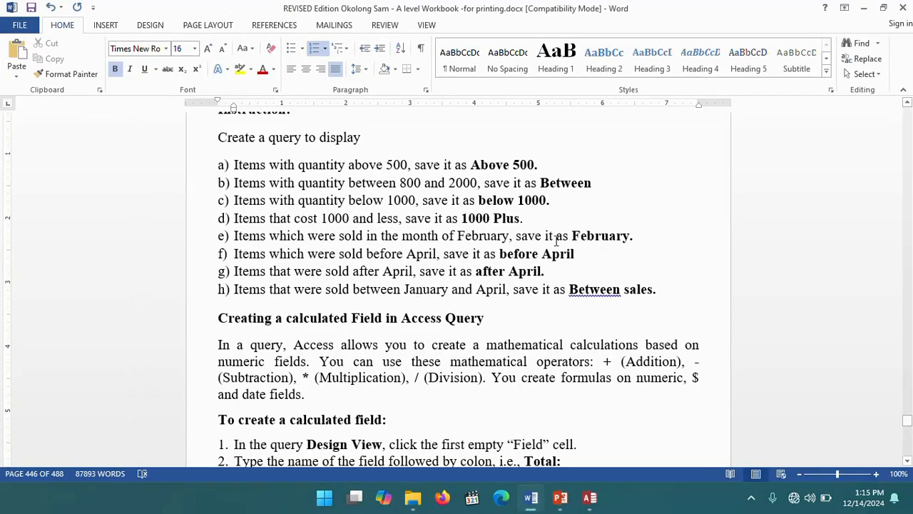
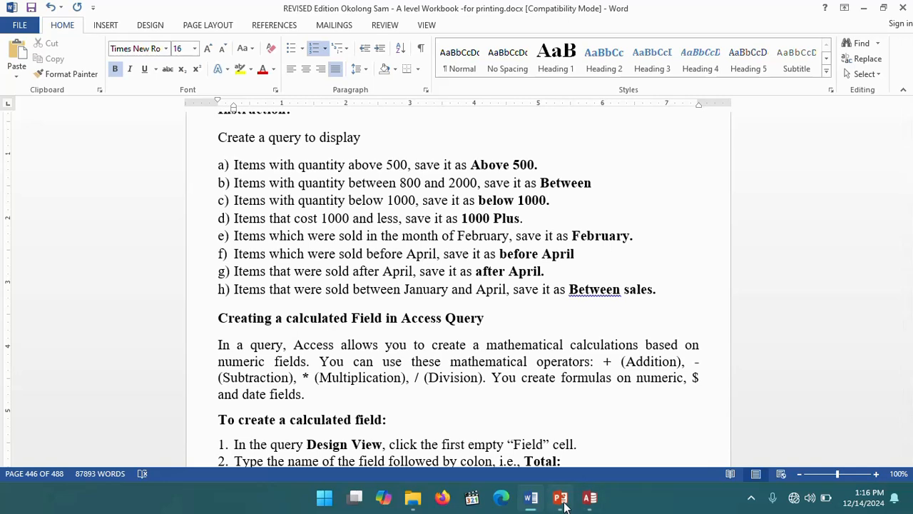
pyautogui.click(585, 498)
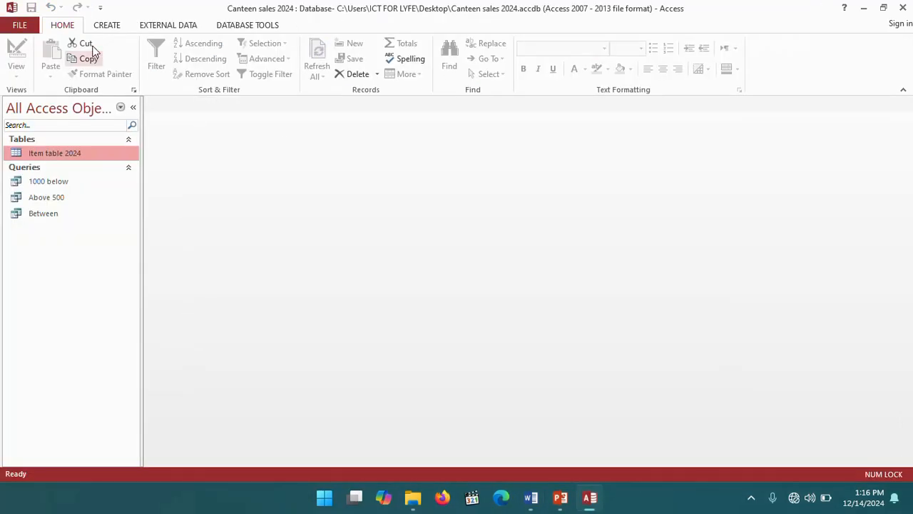
pyautogui.click(106, 26)
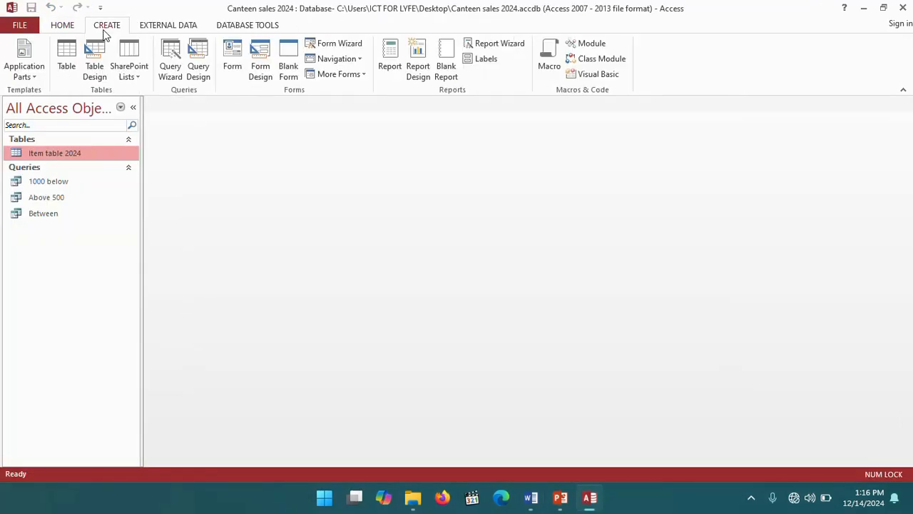
pyautogui.click(177, 56)
pyautogui.click(520, 317)
pyautogui.click(434, 229)
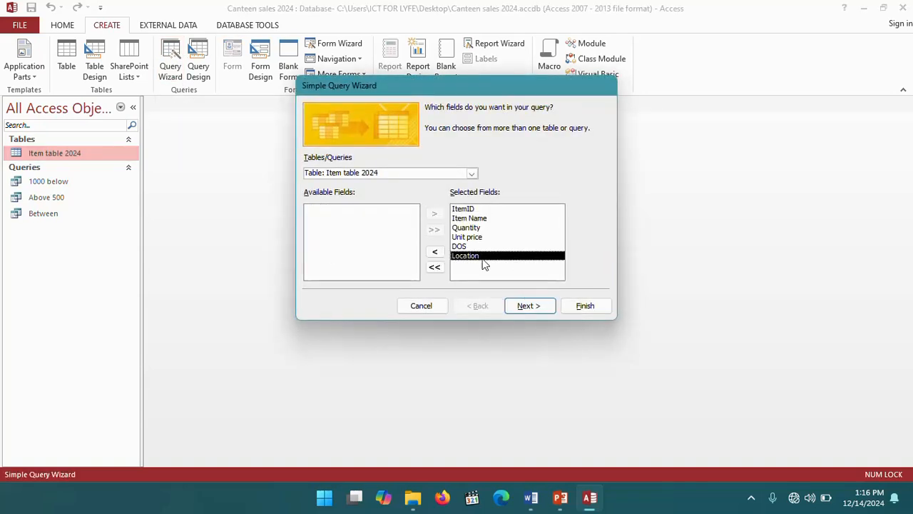
# Title the query February and finish the wizard with the option to modify the query design.
pyautogui.click(530, 307)
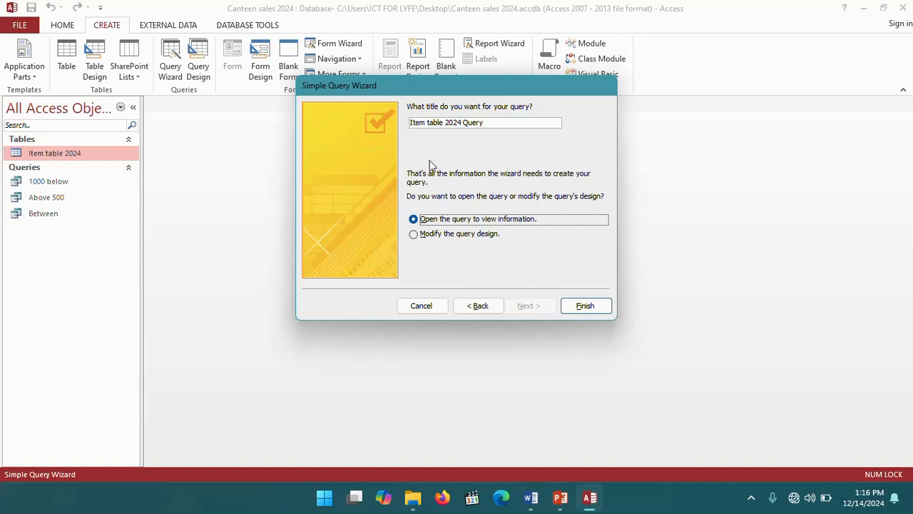
pyautogui.moveTo(486, 122); pyautogui.dragTo(408, 122)
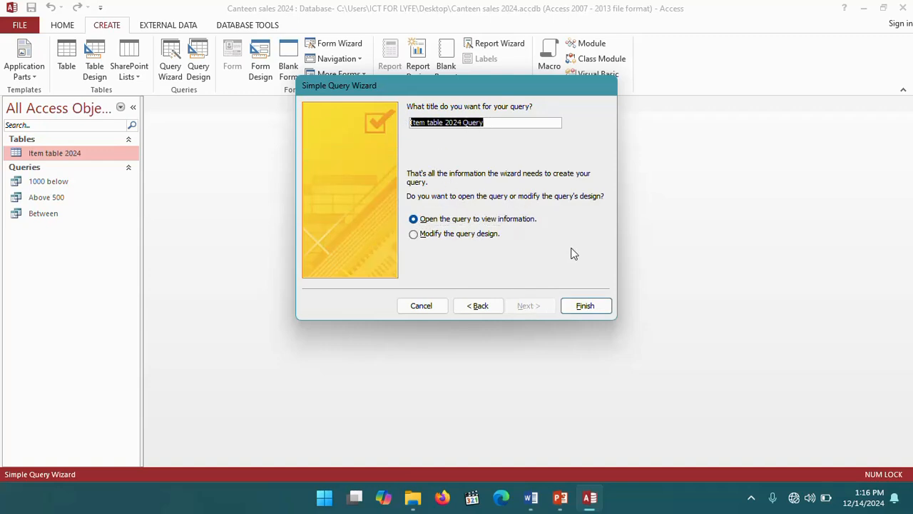
pyautogui.write('February')
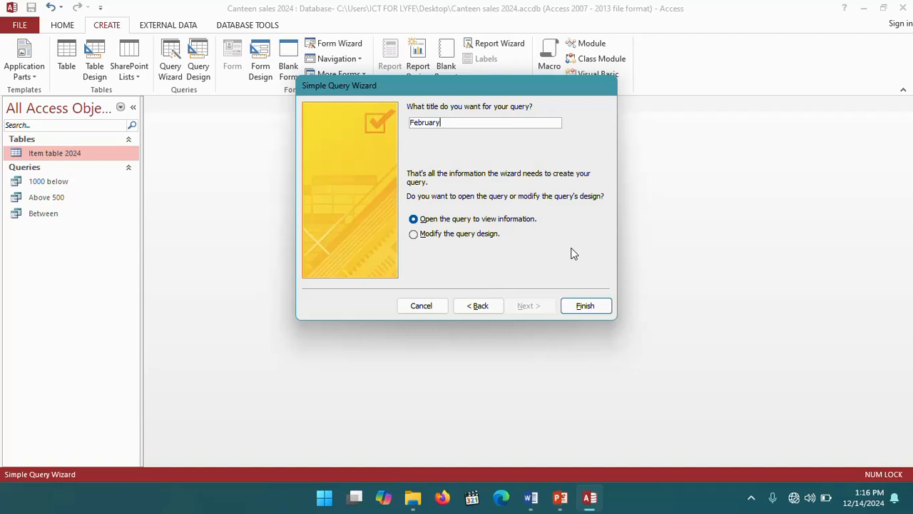
pyautogui.click(413, 235)
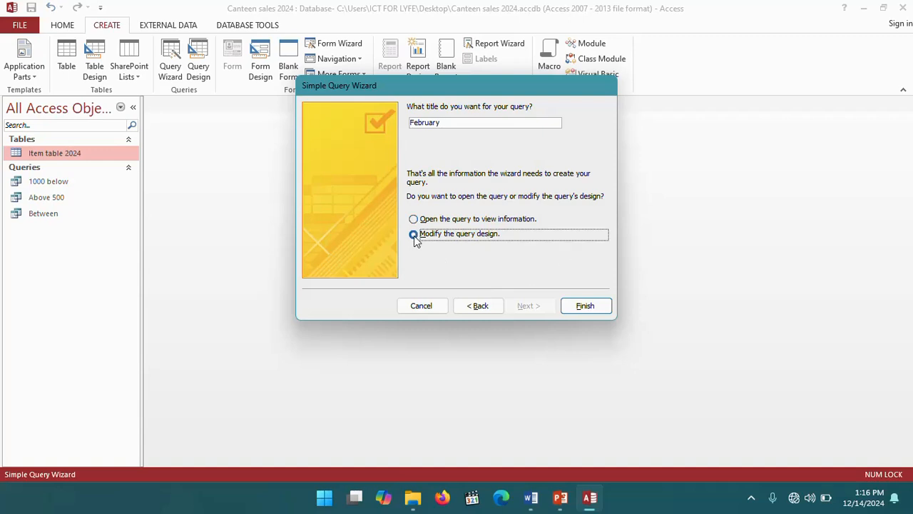
pyautogui.click(590, 306)
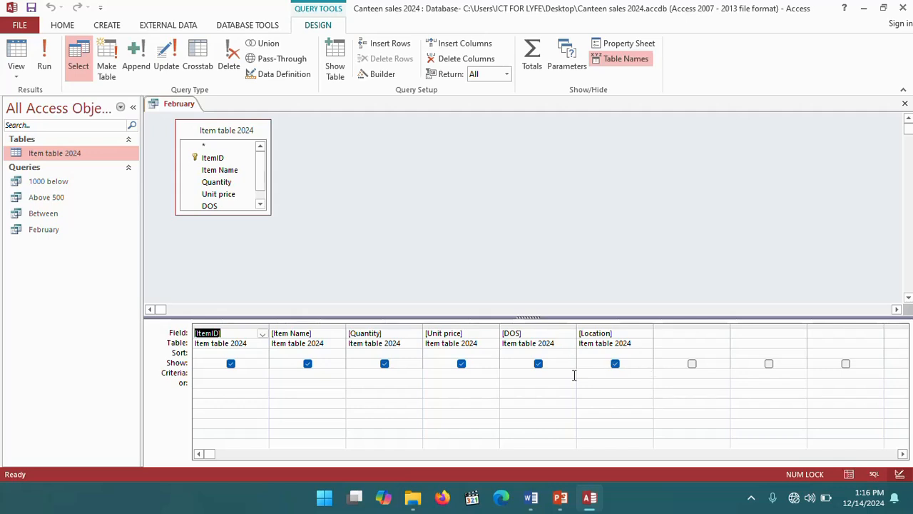
# Try running the February query with February as the DOS criterion, entered through the Zoom box.
pyautogui.click(522, 376)
pyautogui.rightClick(522, 376)
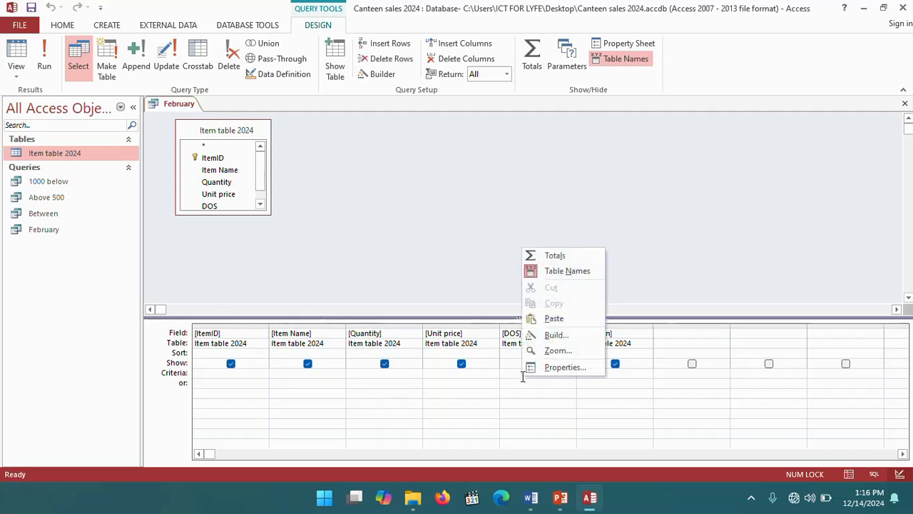
pyautogui.click(563, 351)
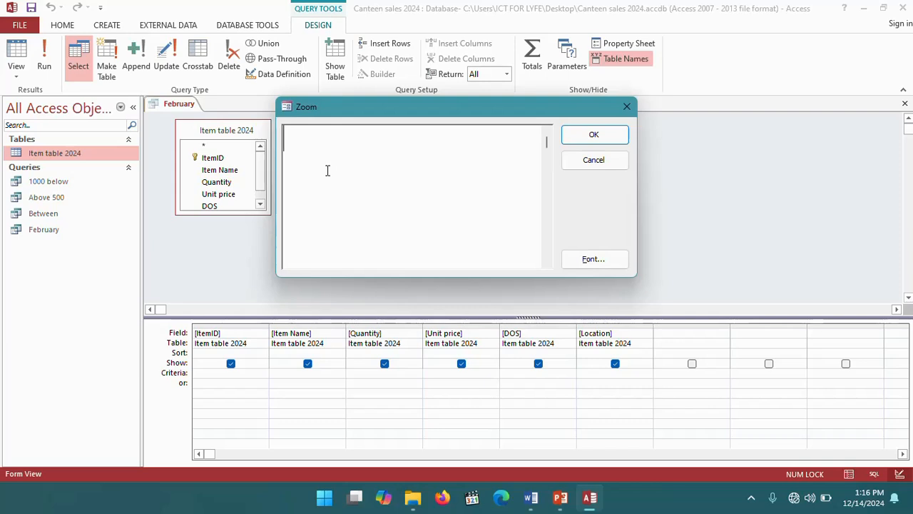
pyautogui.write('Feb')
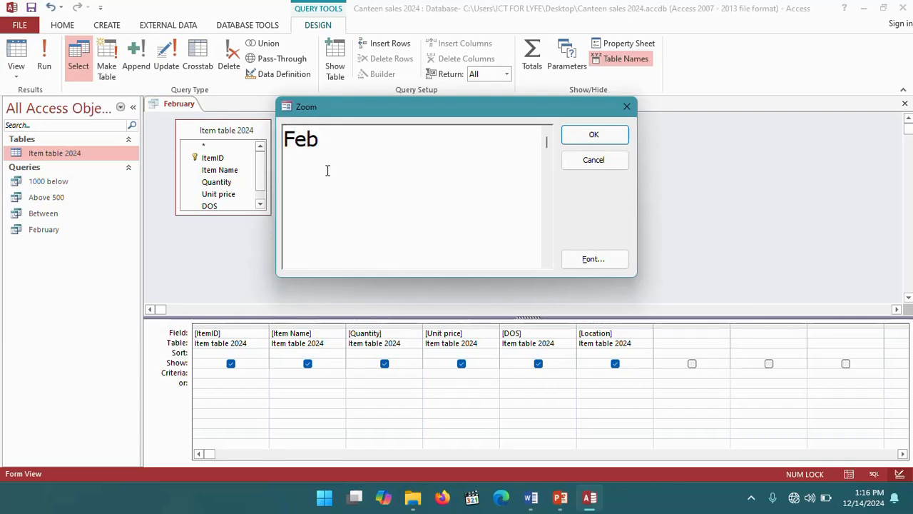
pyautogui.write('ruary')
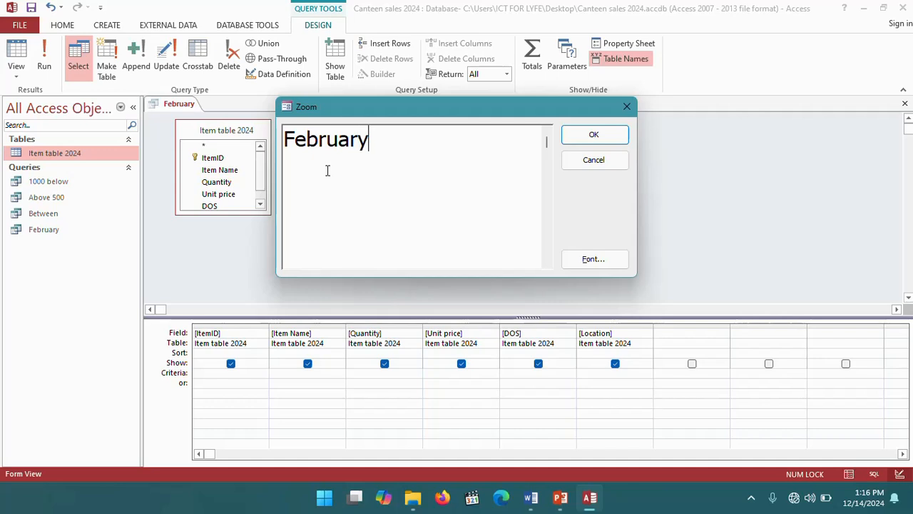
pyautogui.click(618, 139)
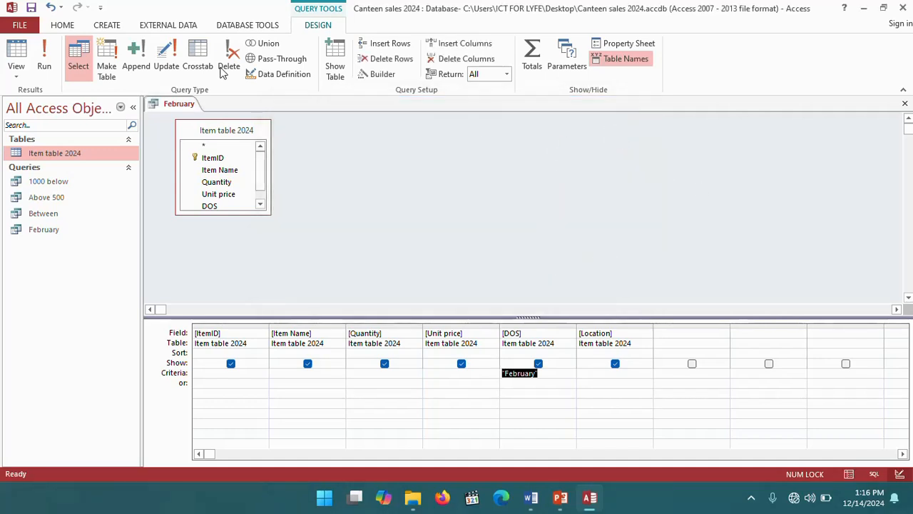
pyautogui.click(42, 52)
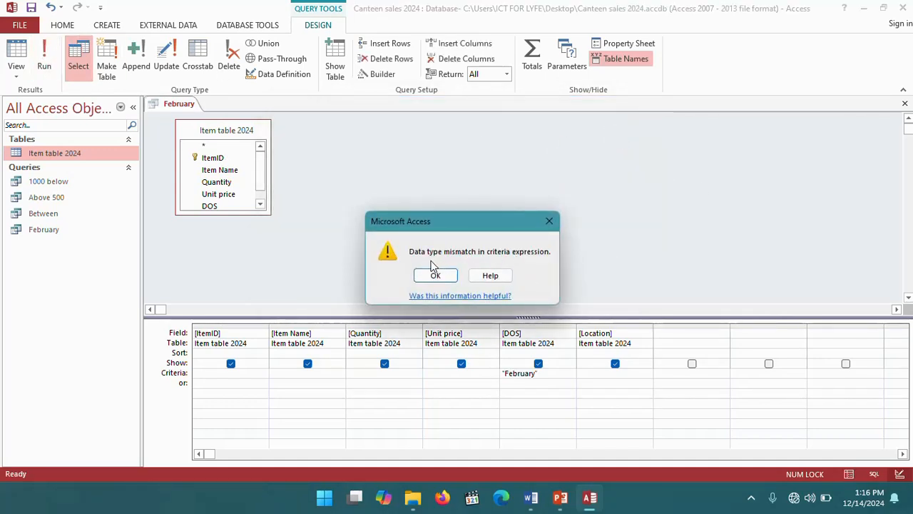
pyautogui.click(549, 221)
# Open the DOS criterion in the Zoom box and check the DOS dates of Item table 2024 in the Word workbook.
pyautogui.rightClick(532, 376)
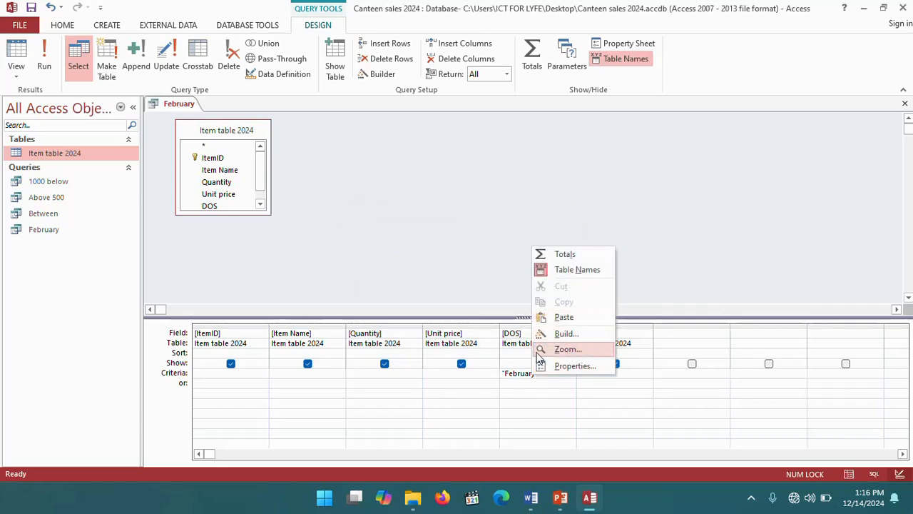
pyautogui.click(568, 349)
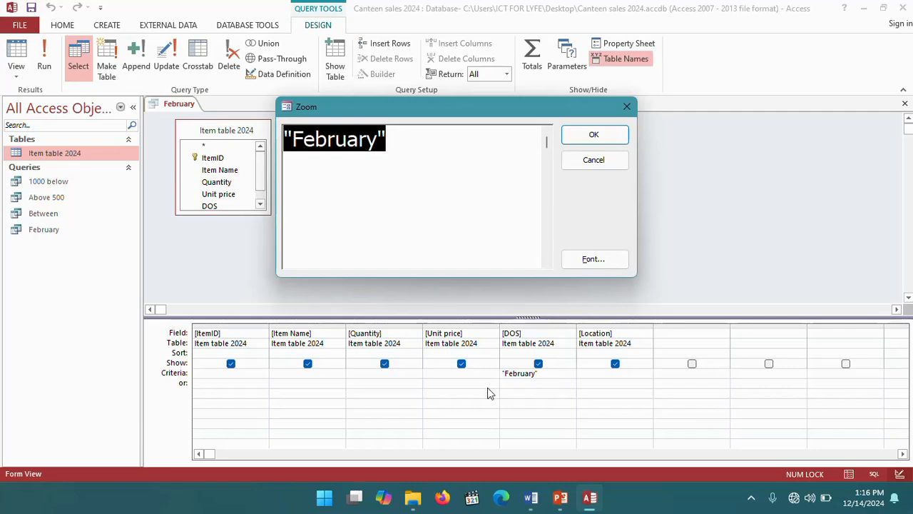
pyautogui.click(530, 498)
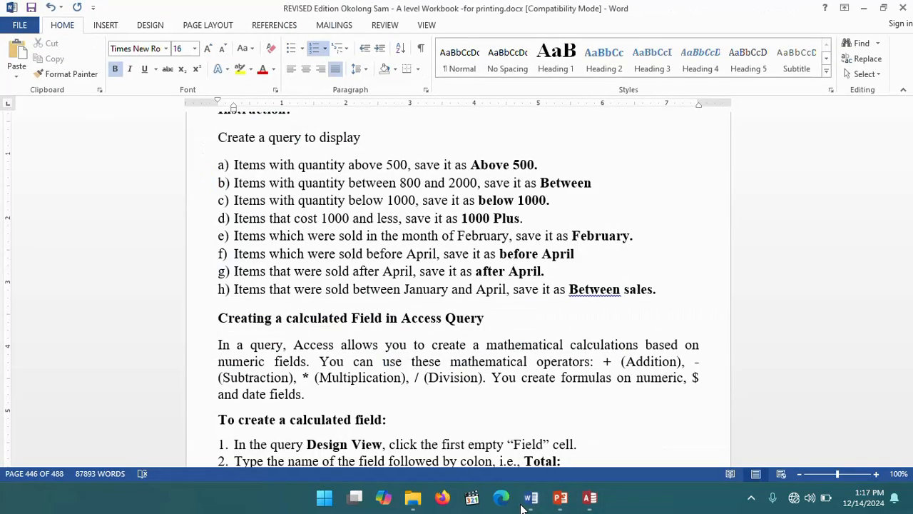
pyautogui.scroll(4, 379, 227)
pyautogui.scroll(4, 378, 227)
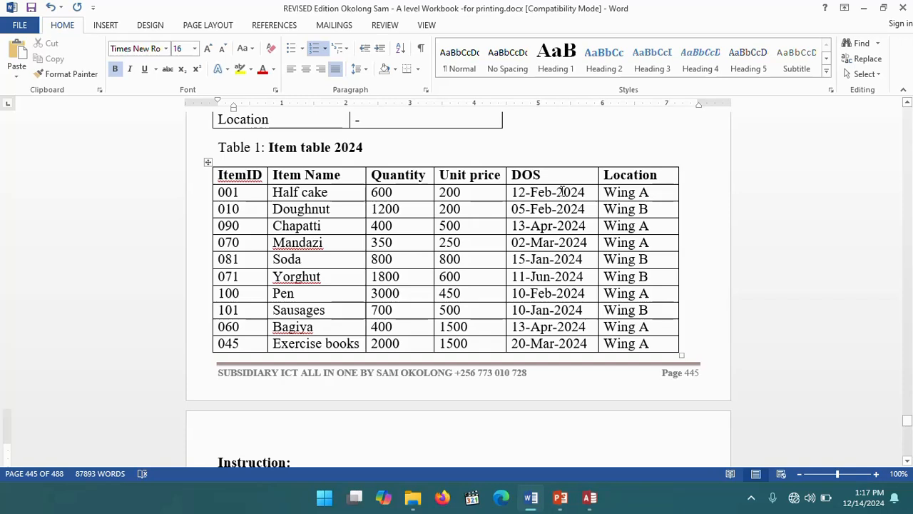
pyautogui.moveTo(562, 192); pyautogui.dragTo(545, 198)
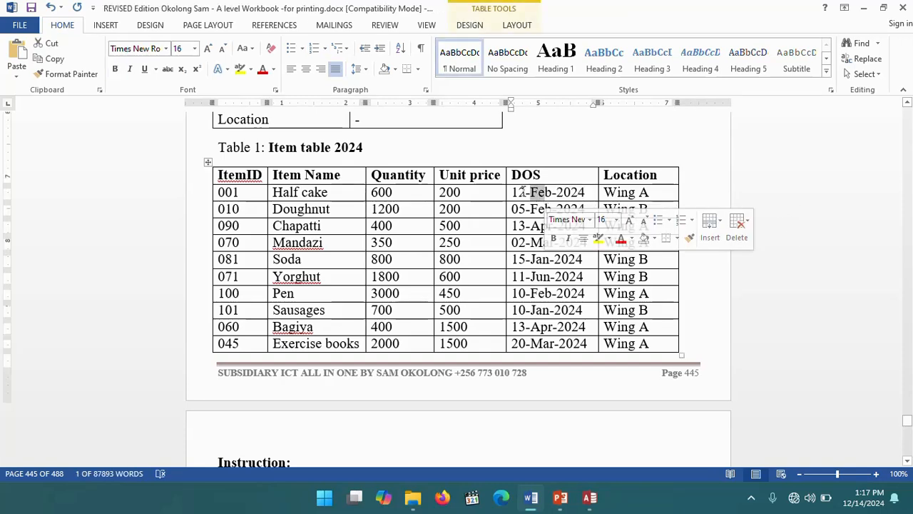
pyautogui.click(520, 190)
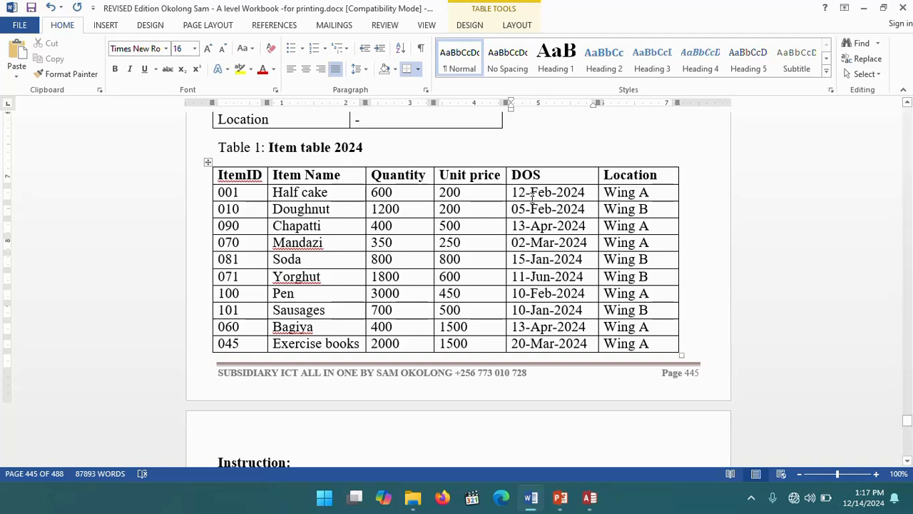
pyautogui.click(587, 503)
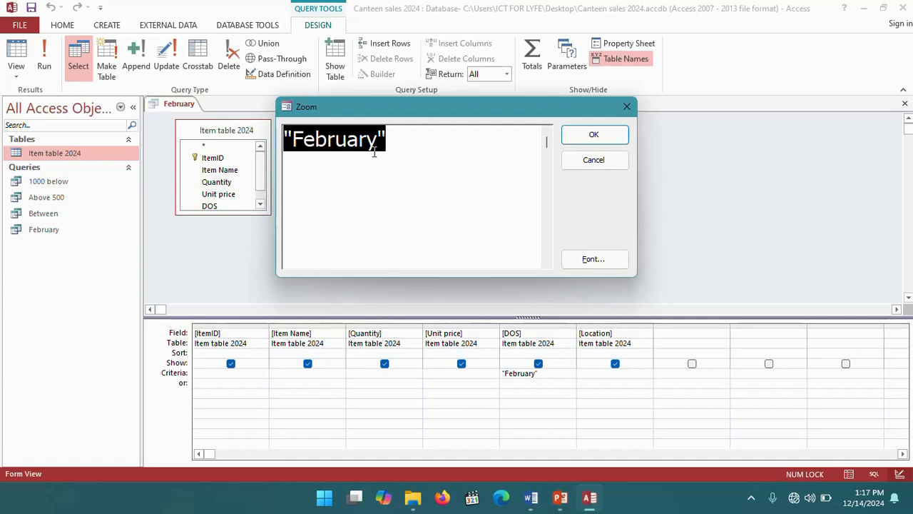
# Replace the DOS criterion text with Month()=2, rechecking the February query instruction in the Word workbook.
pyautogui.press('Delete')
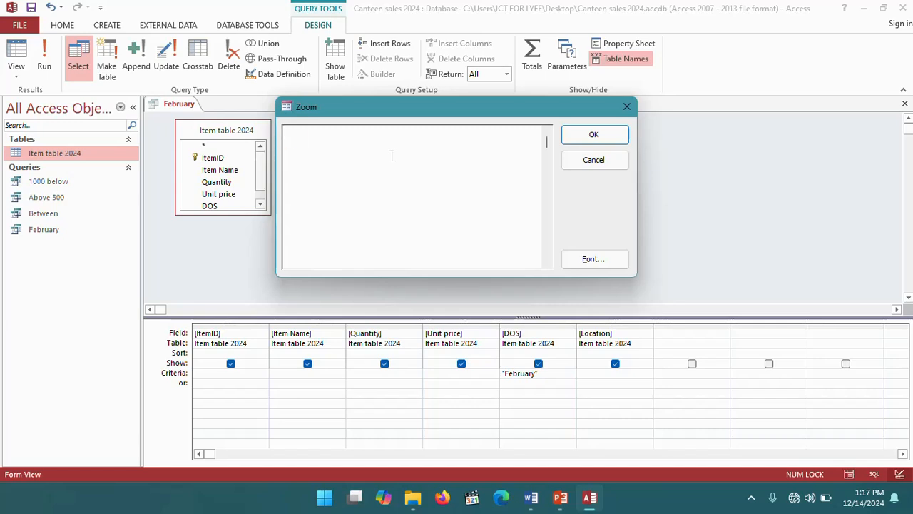
pyautogui.write('Month')
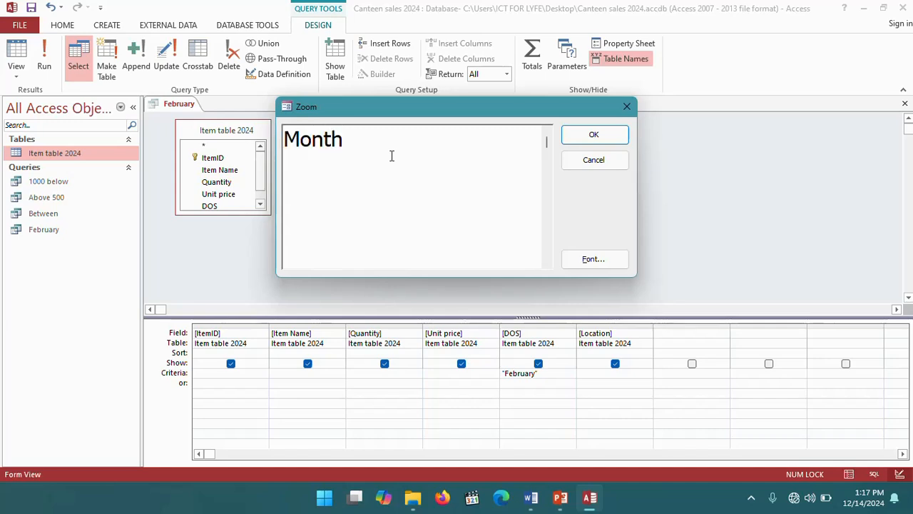
pyautogui.write('()')
pyautogui.click(531, 497)
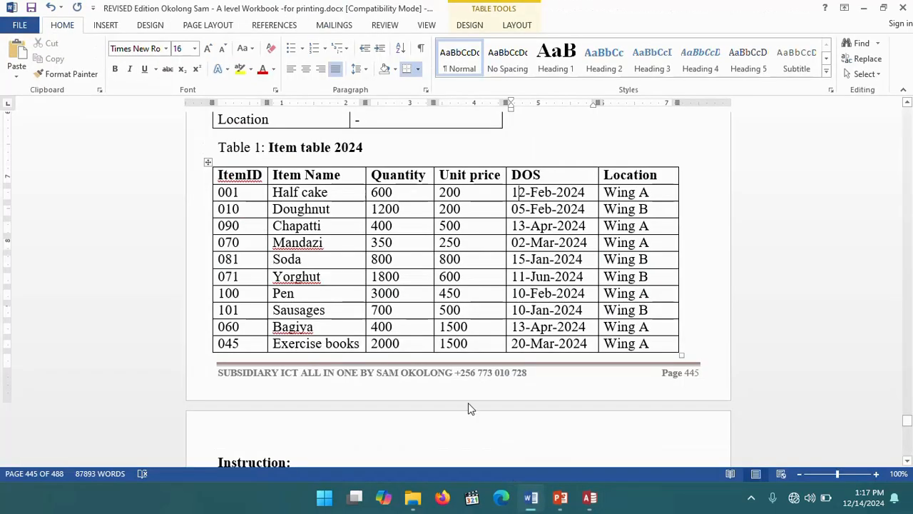
pyautogui.scroll(-7, 374, 271)
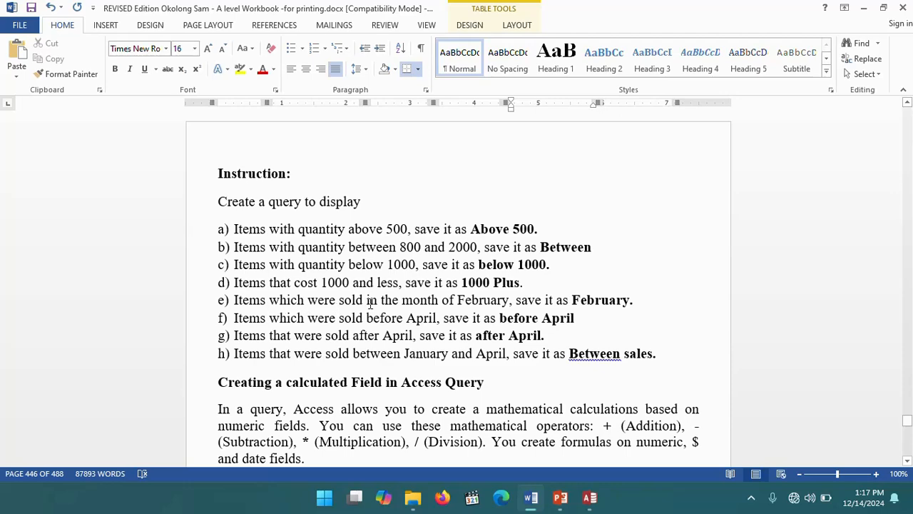
pyautogui.click(589, 497)
pyautogui.write('=')
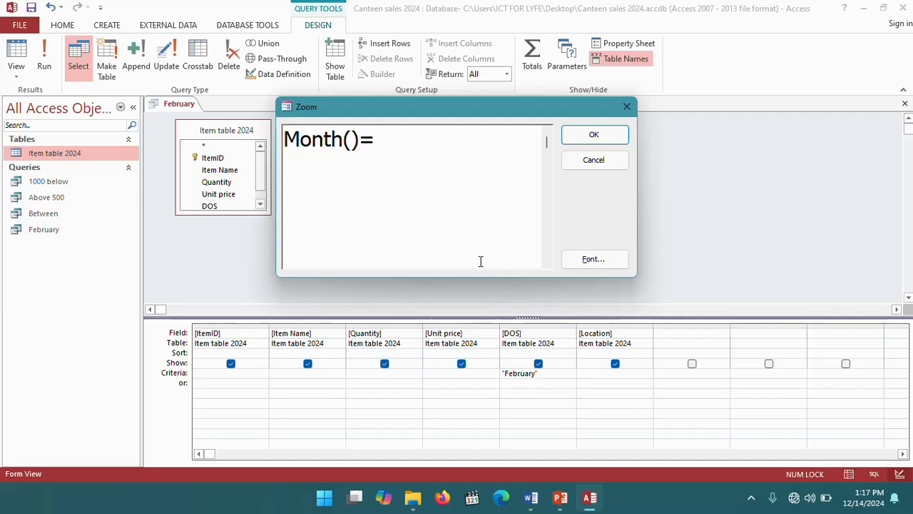
pyautogui.write('2')
# Insert [DOS] as the Month function's argument so the criterion reads Month([DOS])=2, and apply it to the DOS field.
pyautogui.click(351, 139)
pyautogui.write('[DOD')
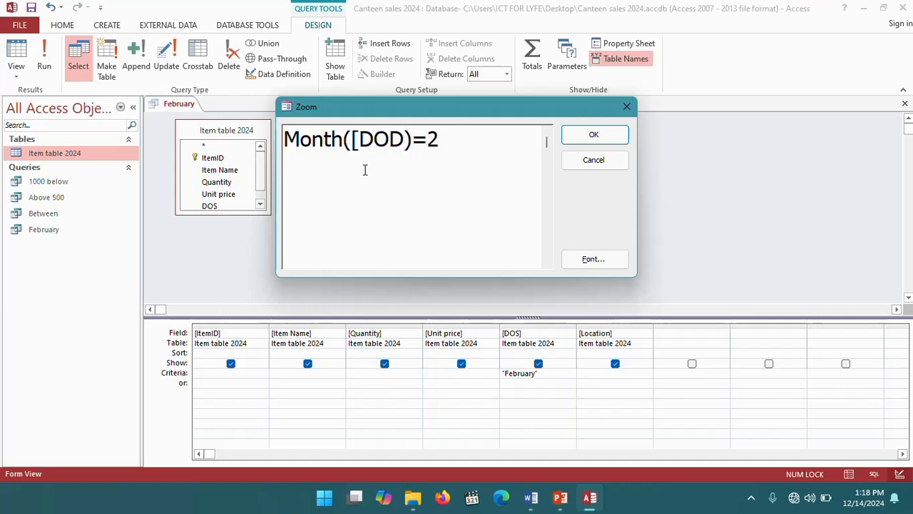
pyautogui.press('BackSpace')
pyautogui.write('S')
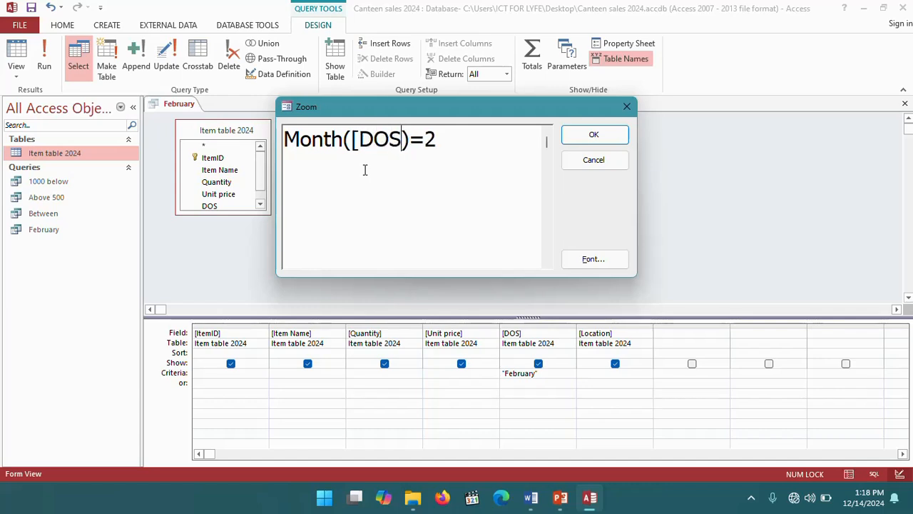
pyautogui.write(']')
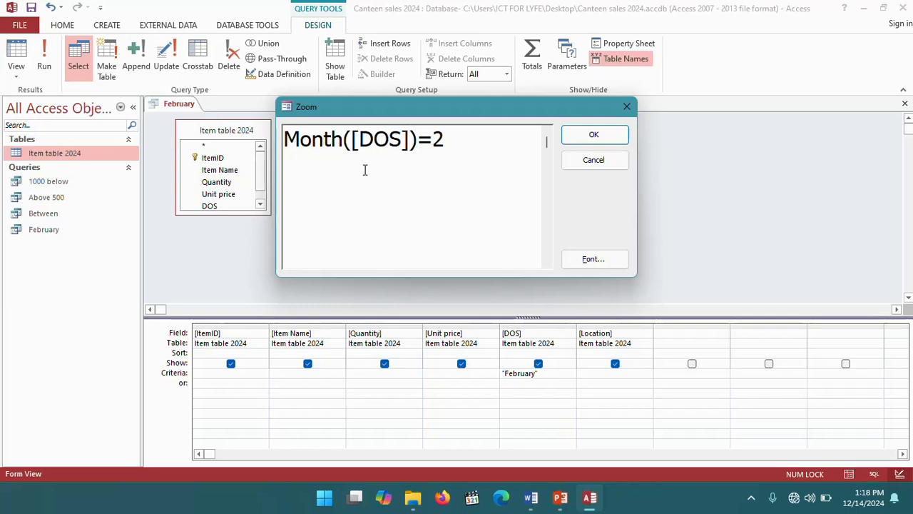
pyautogui.click(292, 139)
pyautogui.click(410, 140)
pyautogui.moveTo(410, 139); pyautogui.dragTo(402, 139)
pyautogui.click(453, 141)
pyautogui.click(594, 136)
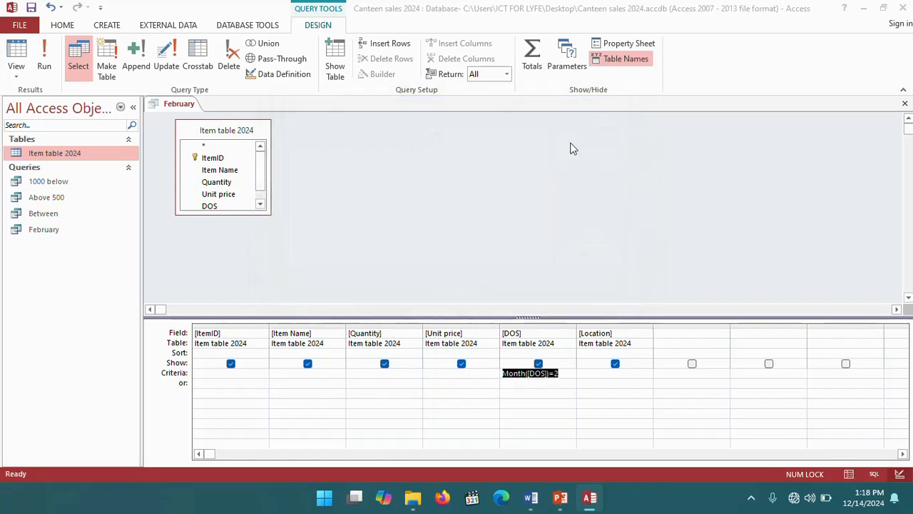
# Run the February query to view its records, and close it with its design changes saved.
pyautogui.click(45, 51)
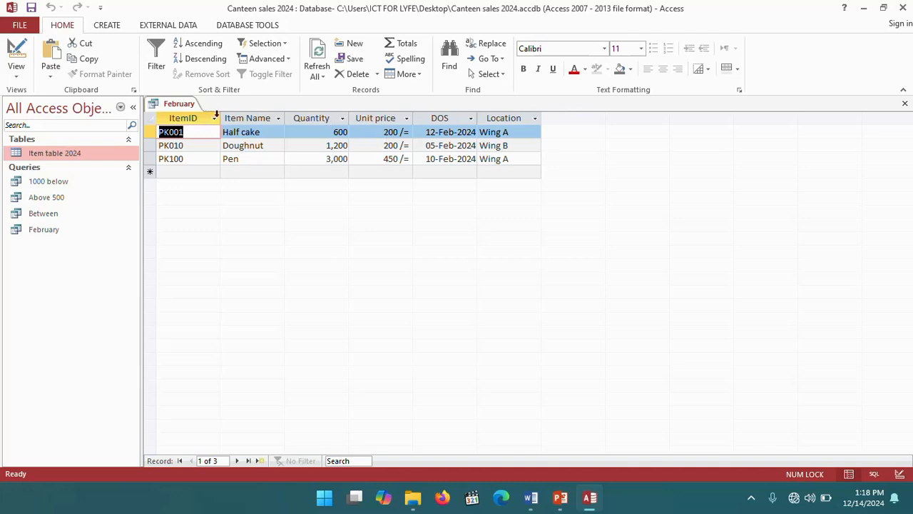
pyautogui.rightClick(179, 104)
pyautogui.click(201, 126)
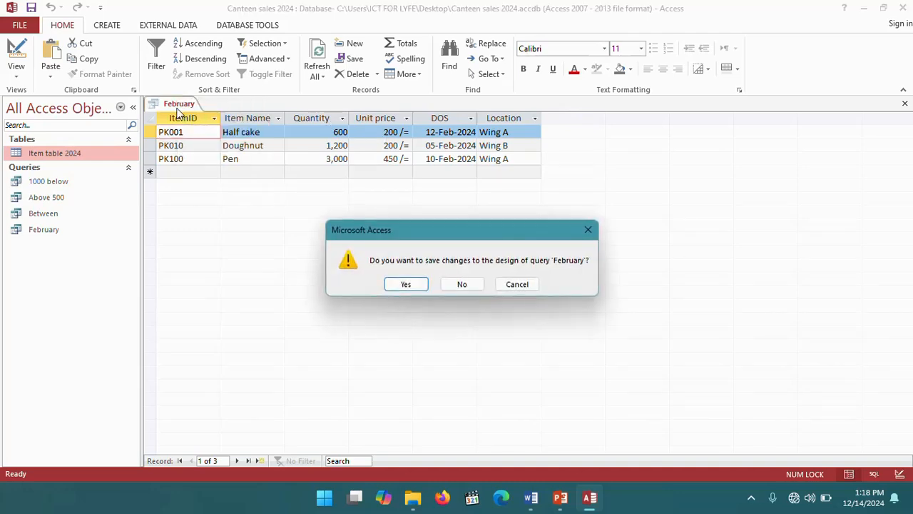
pyautogui.click(407, 286)
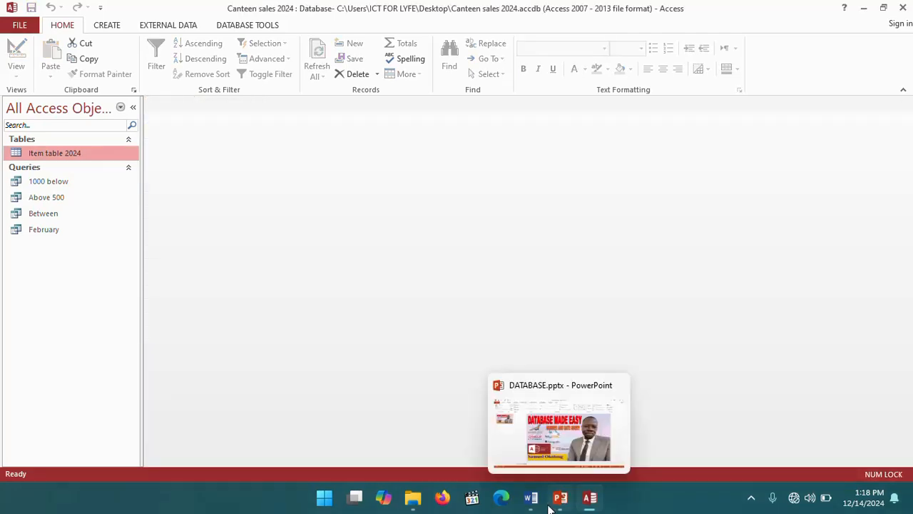
# Check the before-April instruction in the Word workbook, and set up a simple detail query in Access with all fields of Item table 2024.
pyautogui.click(530, 502)
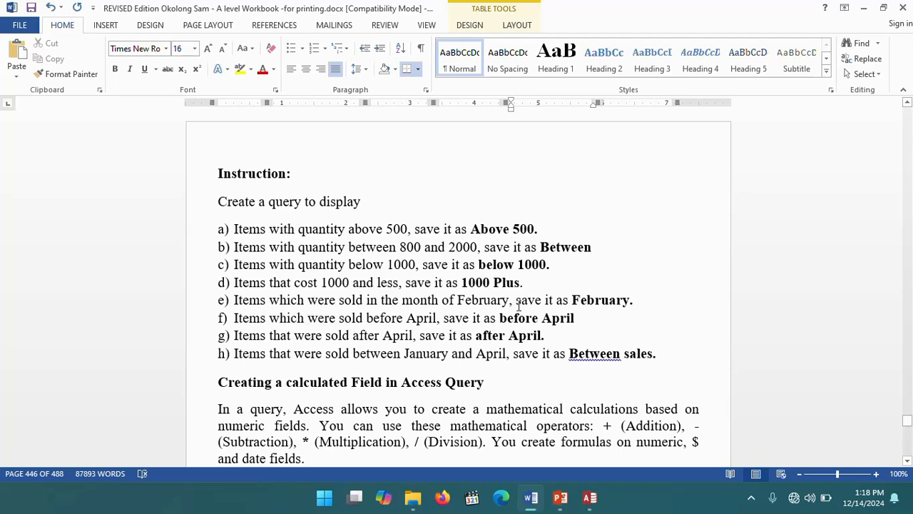
pyautogui.click(589, 497)
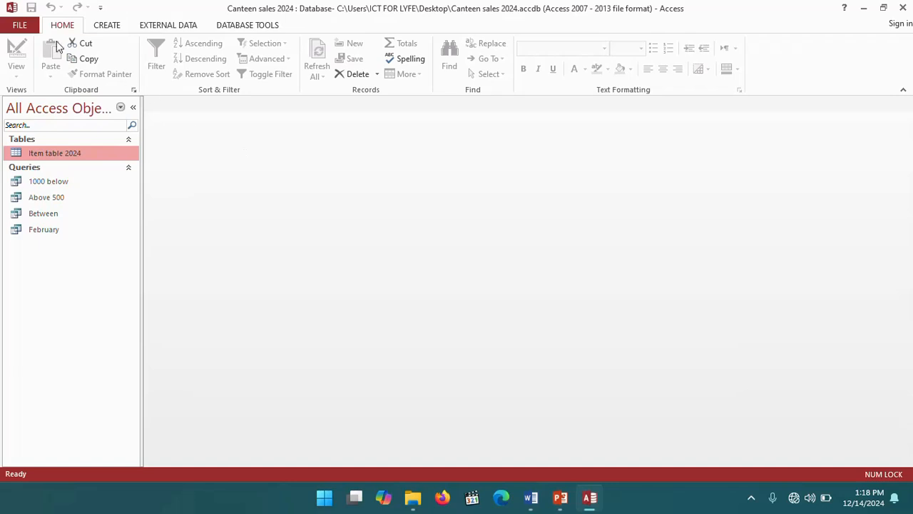
pyautogui.click(103, 28)
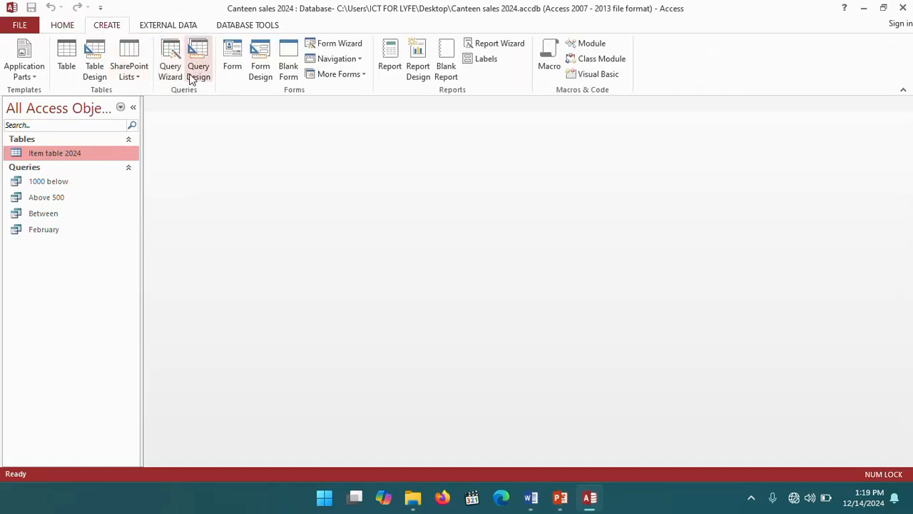
pyautogui.click(176, 49)
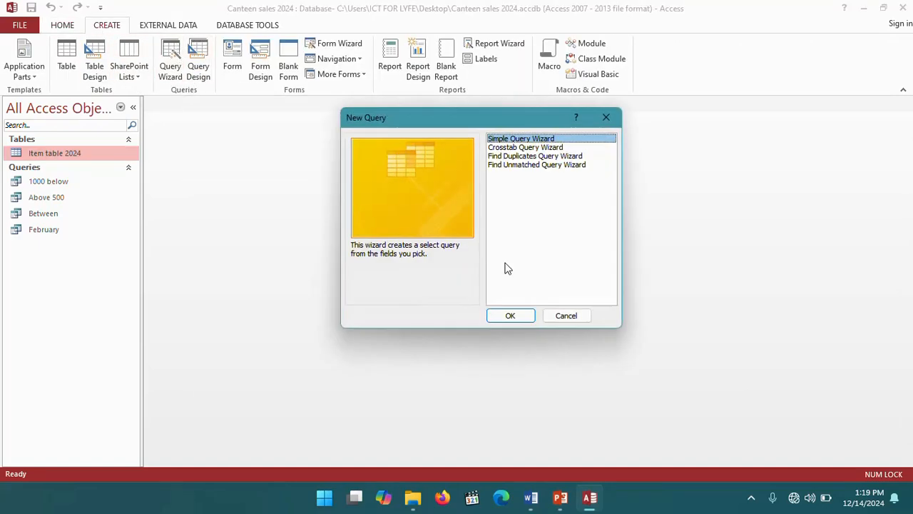
pyautogui.click(510, 316)
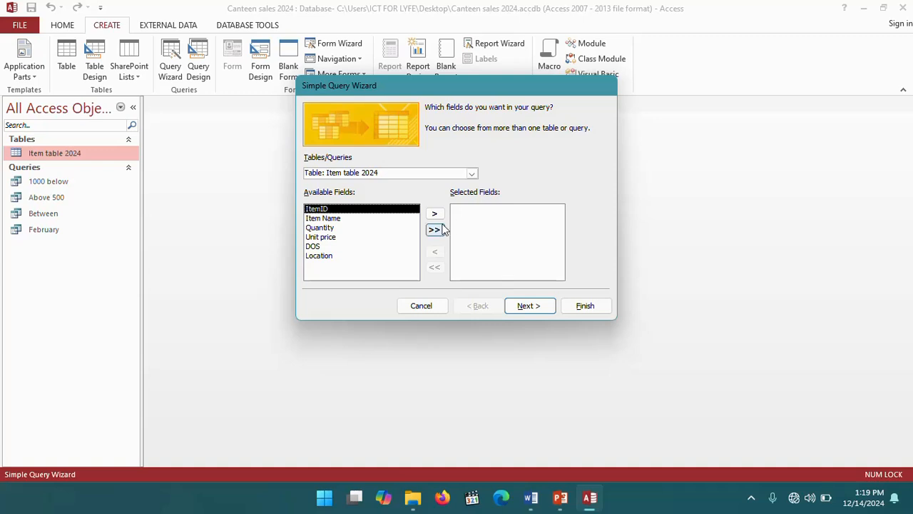
pyautogui.click(434, 230)
pyautogui.click(531, 306)
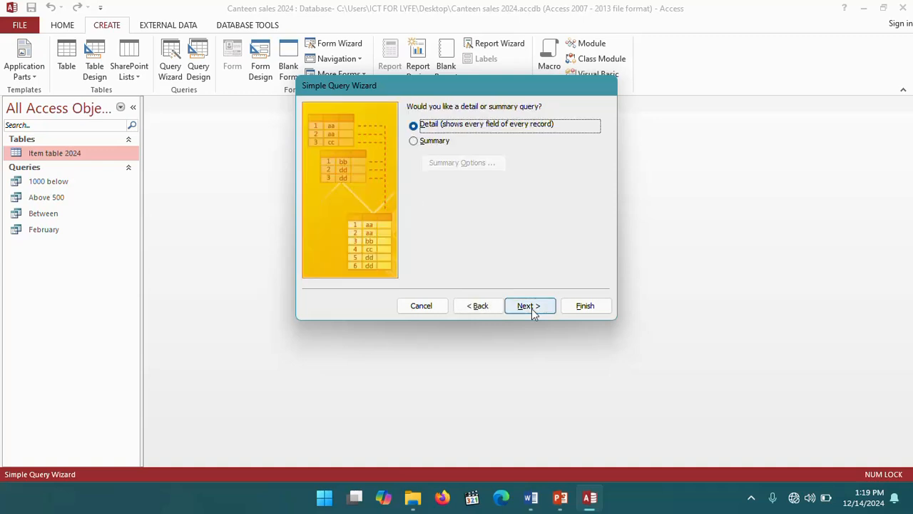
pyautogui.click(531, 307)
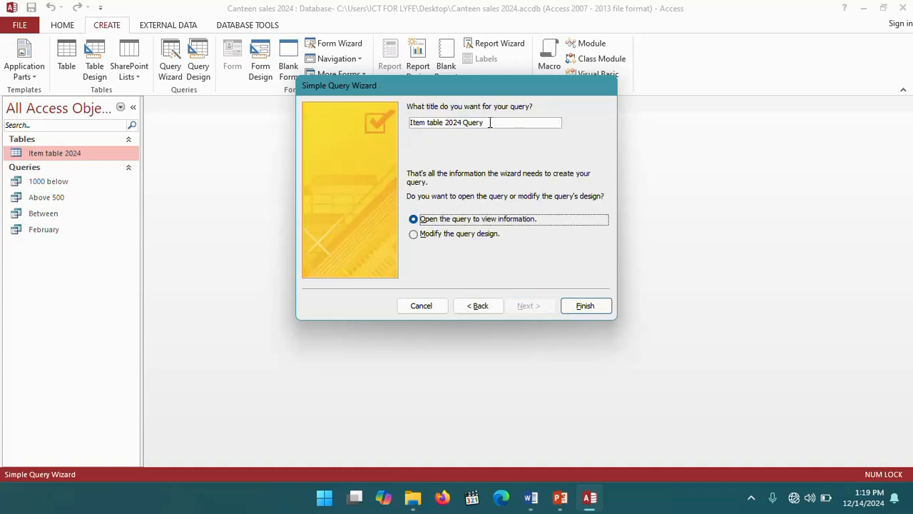
# Recheck the query name in the Word workbook, title the query Before April, and finish the wizard by opening its design.
pyautogui.click(531, 498)
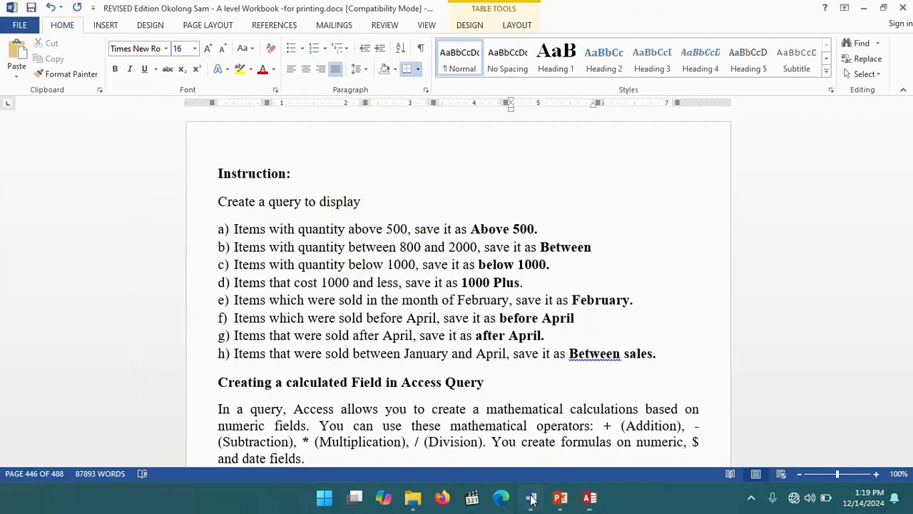
pyautogui.click(531, 498)
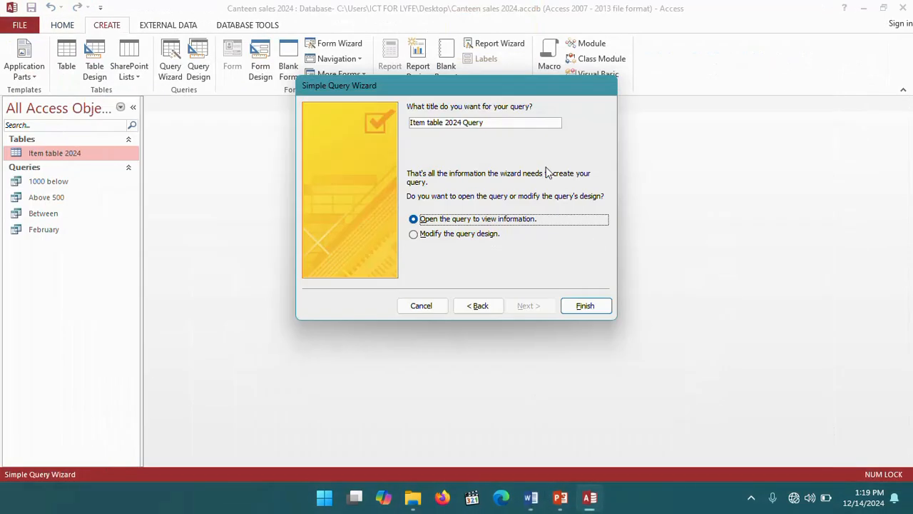
pyautogui.moveTo(484, 121); pyautogui.dragTo(378, 124)
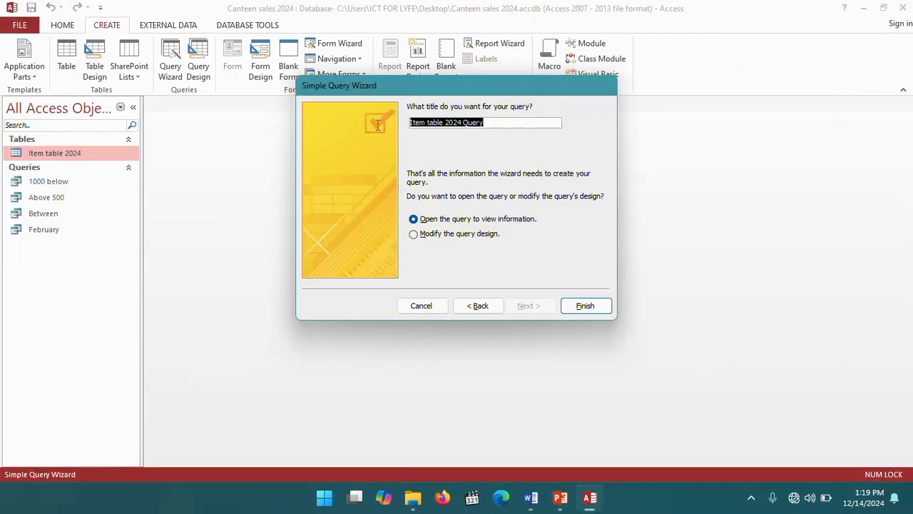
pyautogui.write('Befor')
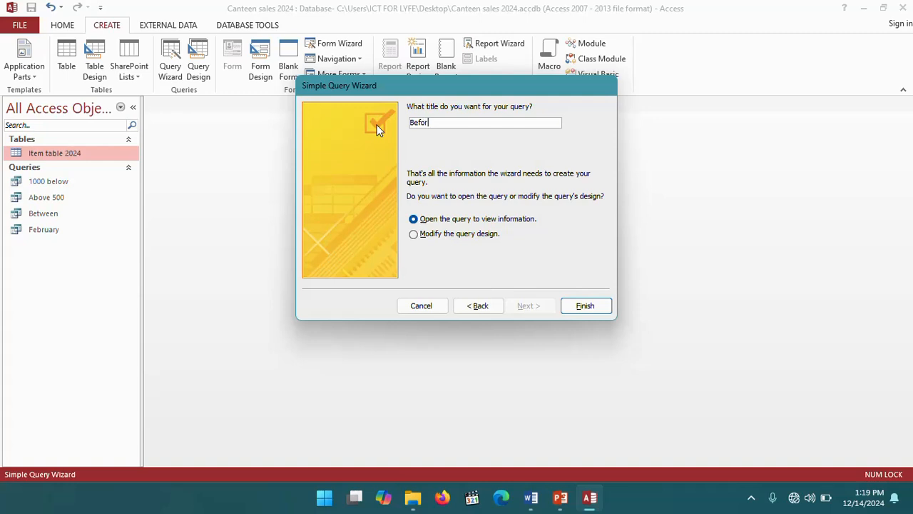
pyautogui.write('e April')
pyautogui.click(416, 237)
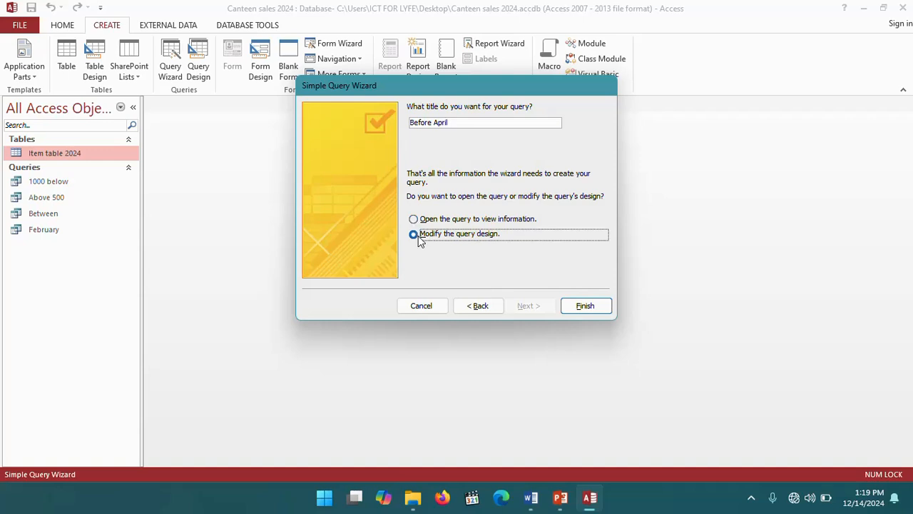
pyautogui.click(581, 307)
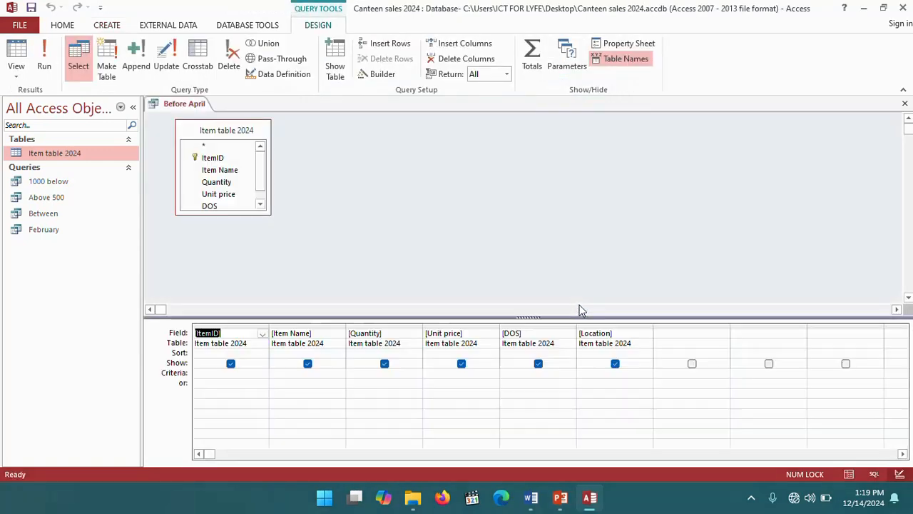
# Set the DOS field's criterion to Month([DOS])<4 using the Zoom box.
pyautogui.rightClick(518, 373)
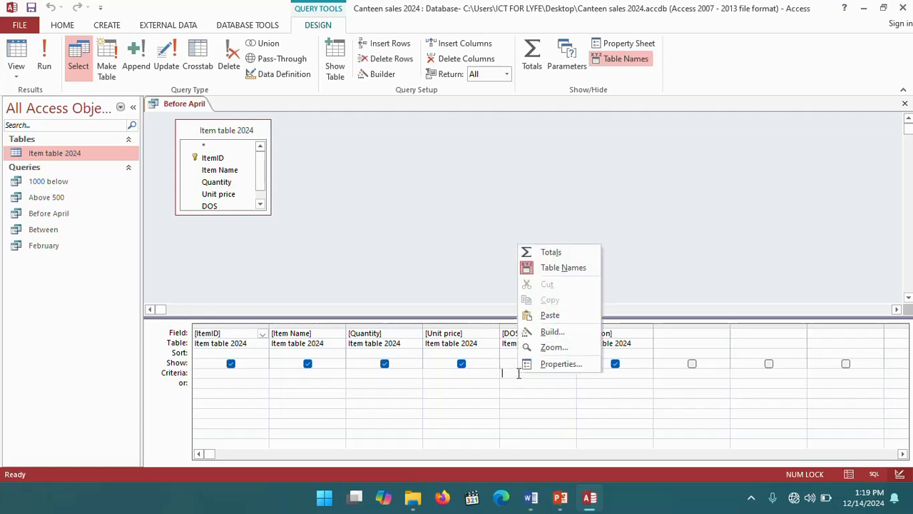
pyautogui.click(573, 349)
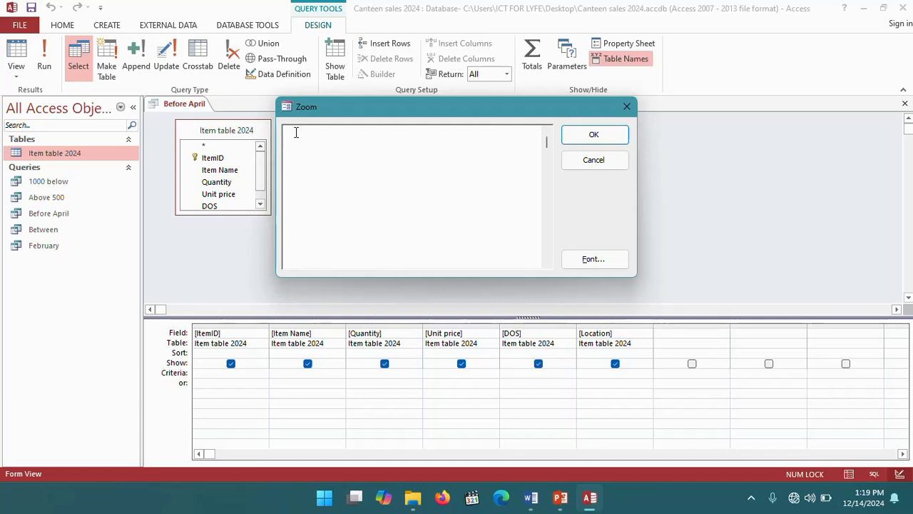
pyautogui.write('Month()')
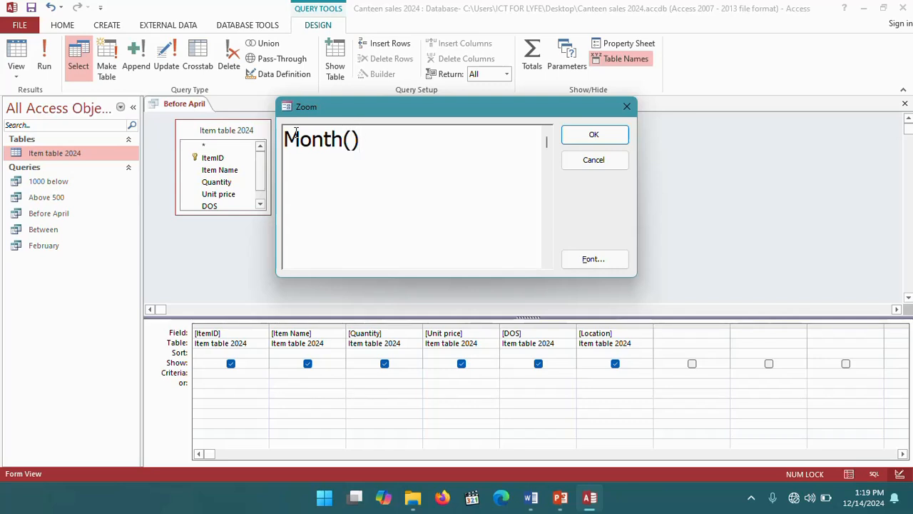
pyautogui.write('<4')
pyautogui.click(351, 139)
pyautogui.write('[')
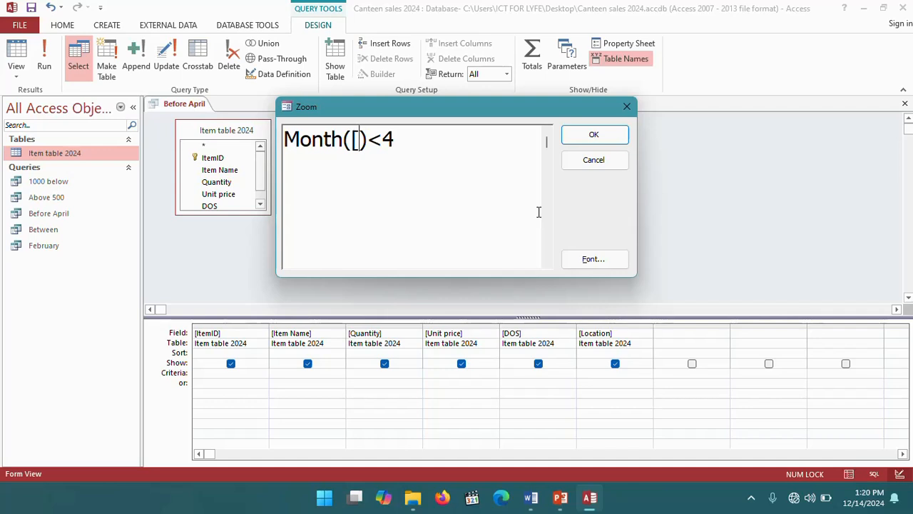
pyautogui.write('DOD')
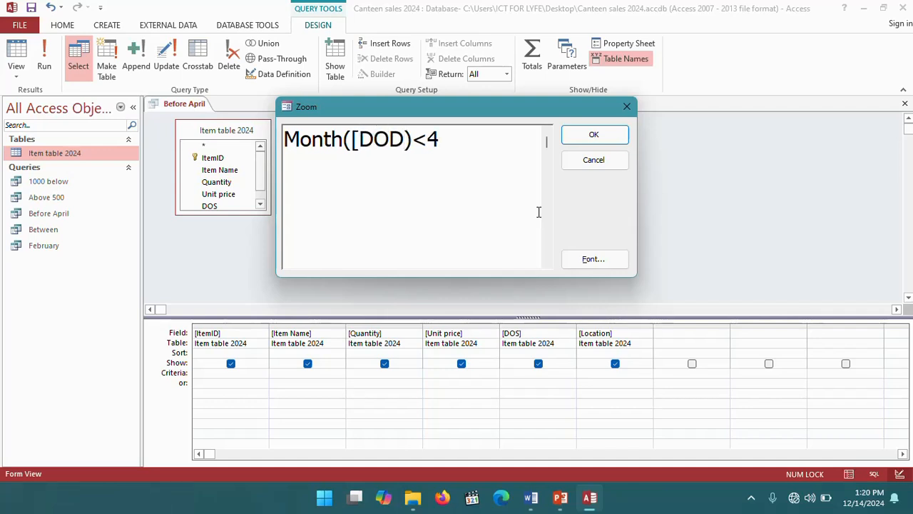
pyautogui.press('BackSpace')
pyautogui.write('S')
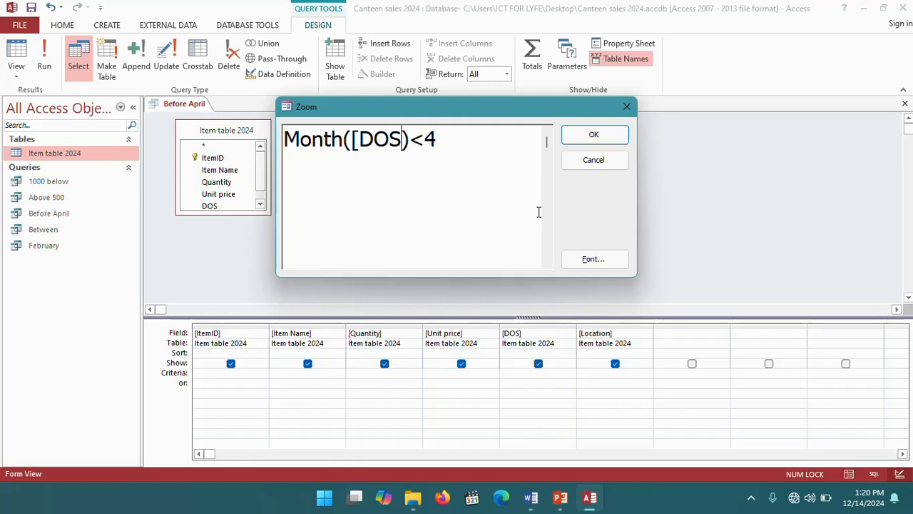
pyautogui.write(']')
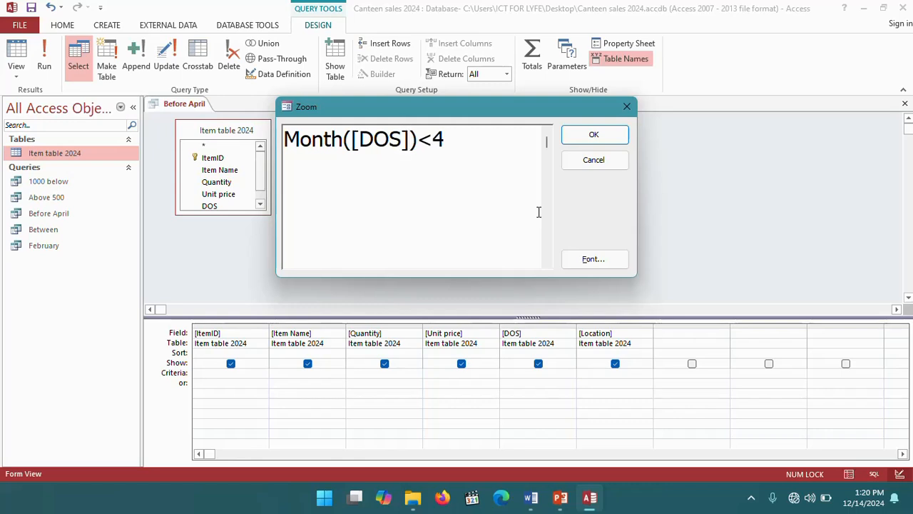
pyautogui.click(594, 134)
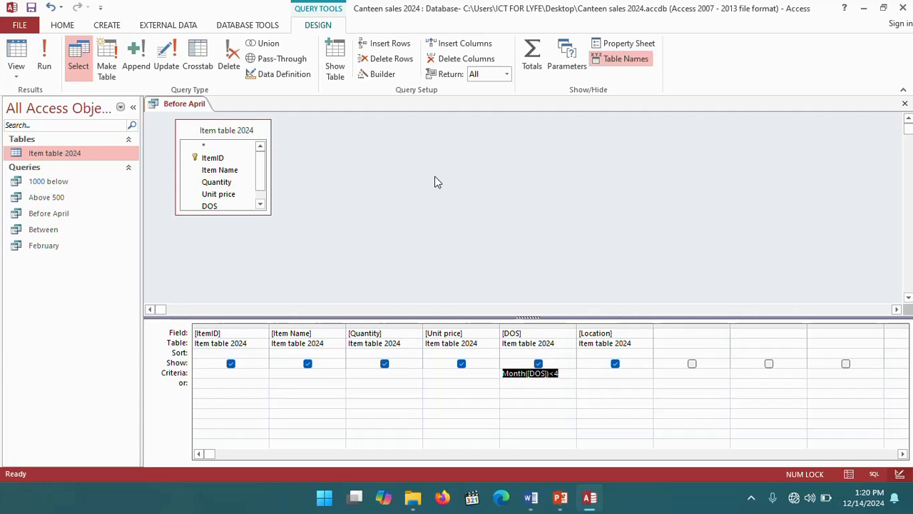
# Run the Before April query to view its records, and close it with its design changes saved.
pyautogui.click(50, 50)
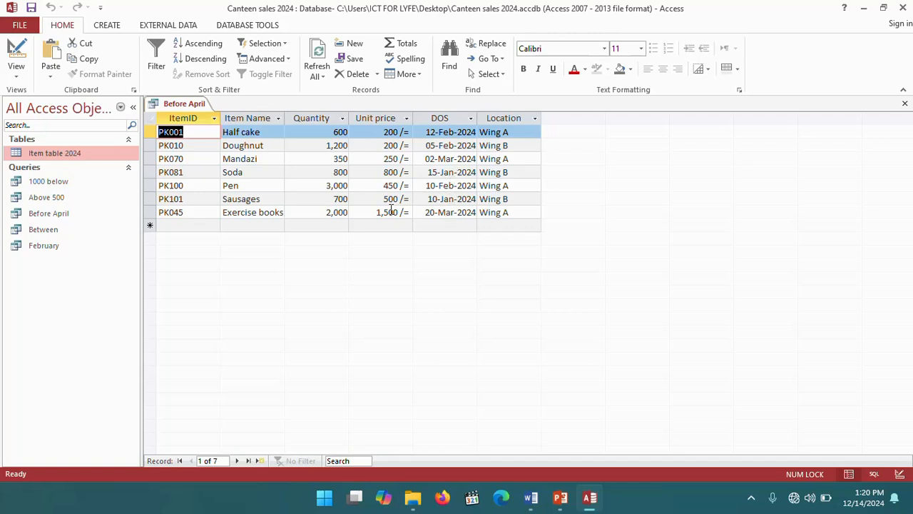
pyautogui.rightClick(187, 107)
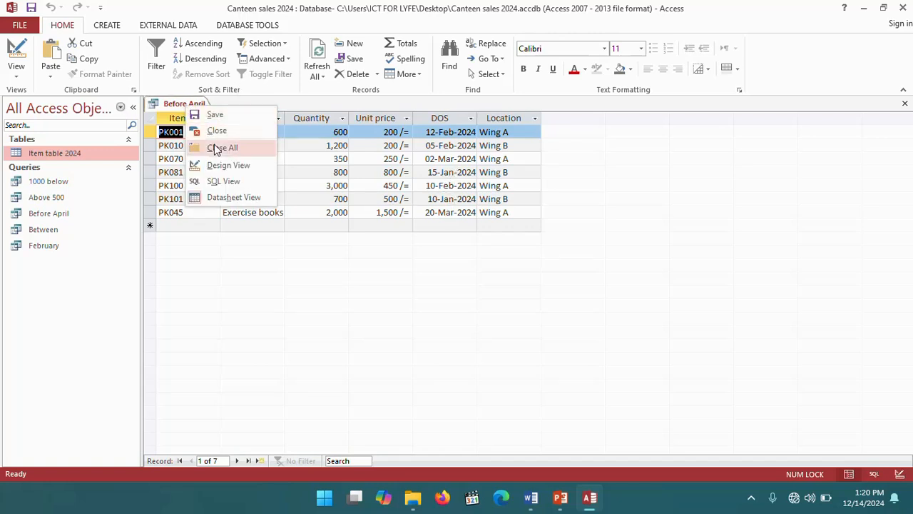
pyautogui.click(216, 149)
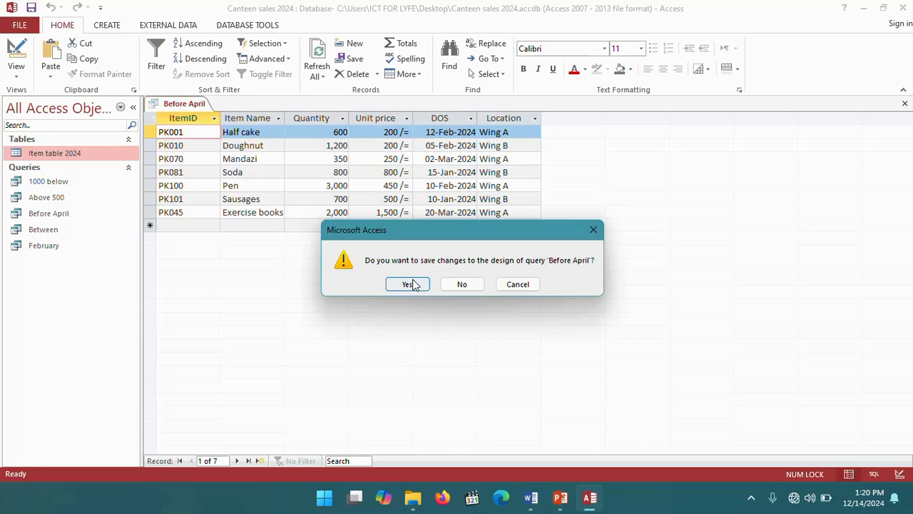
pyautogui.click(411, 284)
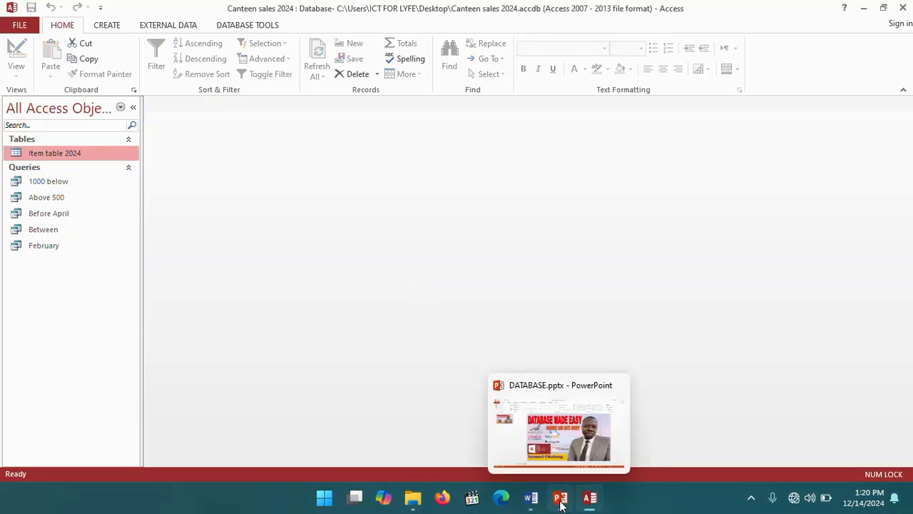
# Review the remaining query instructions in the Word workbook, and set up another simple detail query in Access with all fields of Item table 2024.
pyautogui.click(534, 396)
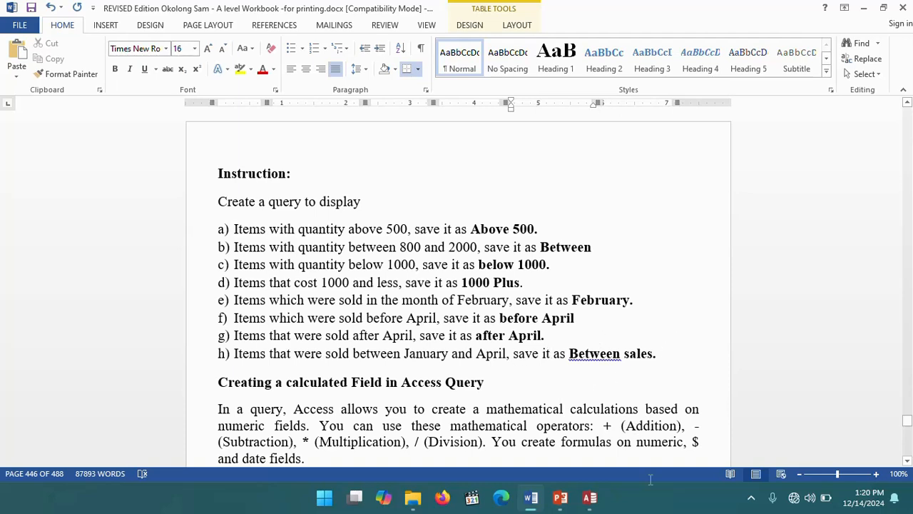
pyautogui.click(590, 497)
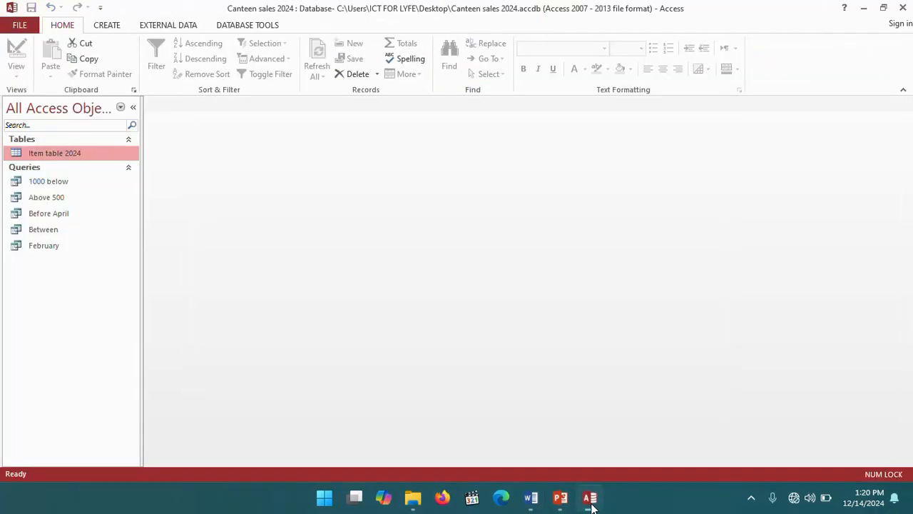
pyautogui.click(106, 26)
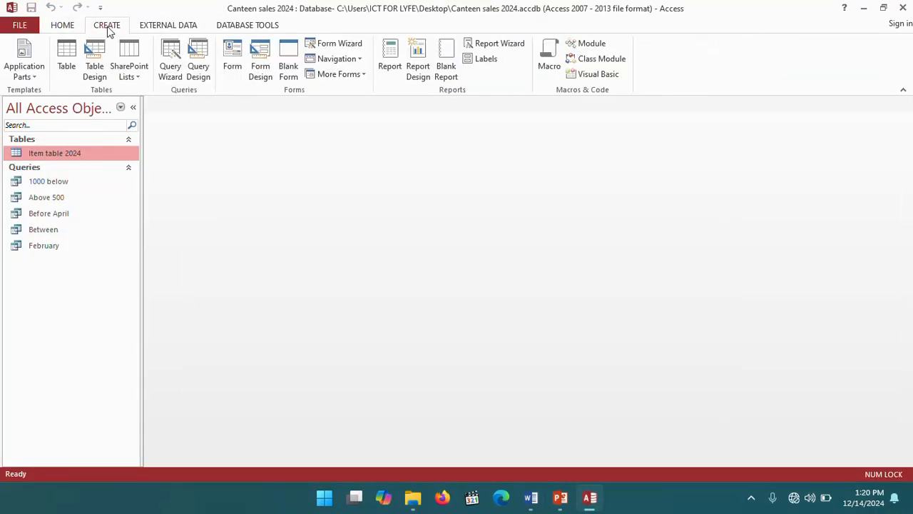
pyautogui.click(173, 58)
pyautogui.click(506, 315)
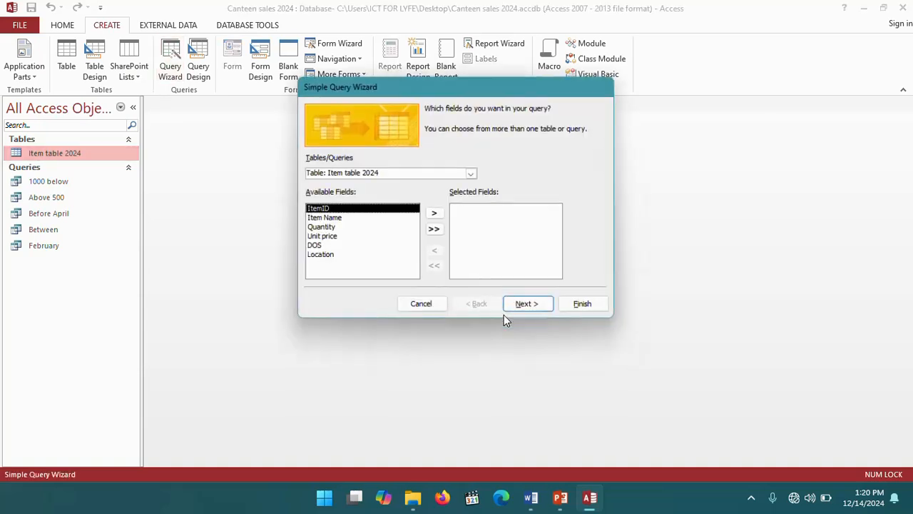
pyautogui.click(433, 228)
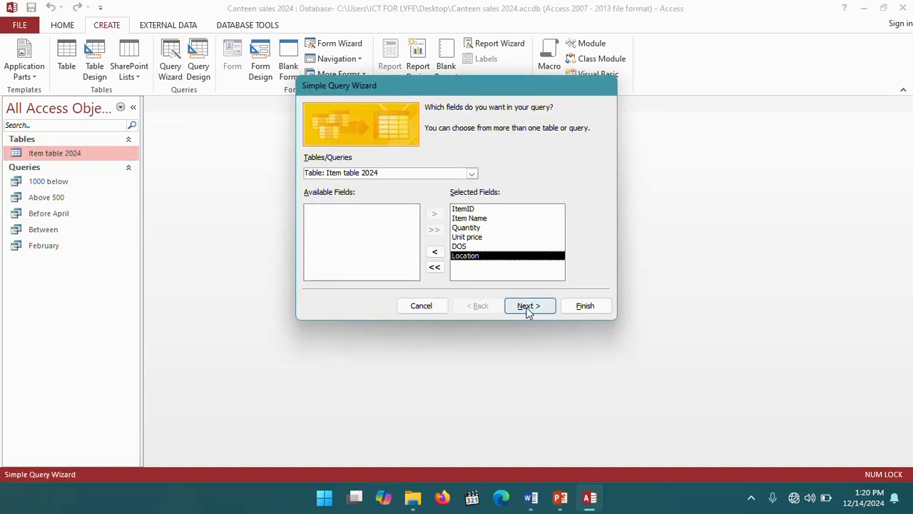
pyautogui.click(528, 308)
pyautogui.click(528, 308)
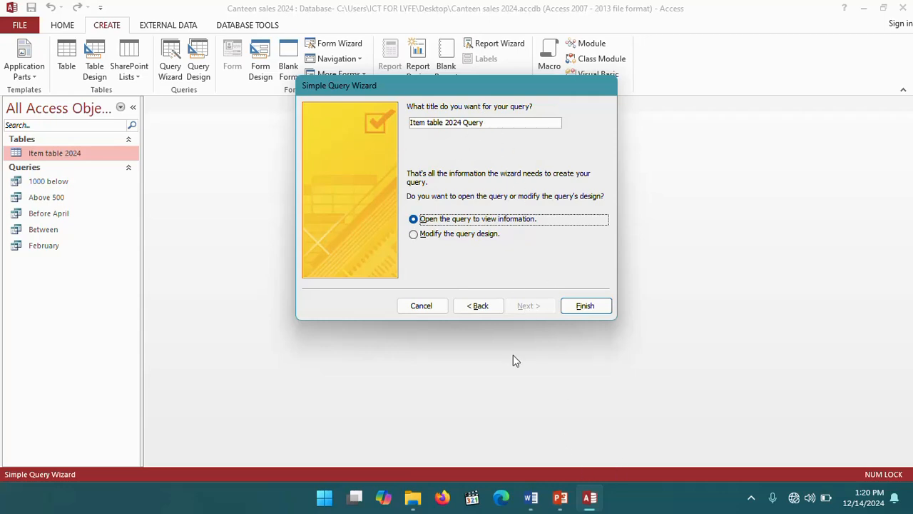
# Recheck the query name in the Word workbook, title the query Between Sales, and finish the wizard by opening its design.
pyautogui.click(532, 497)
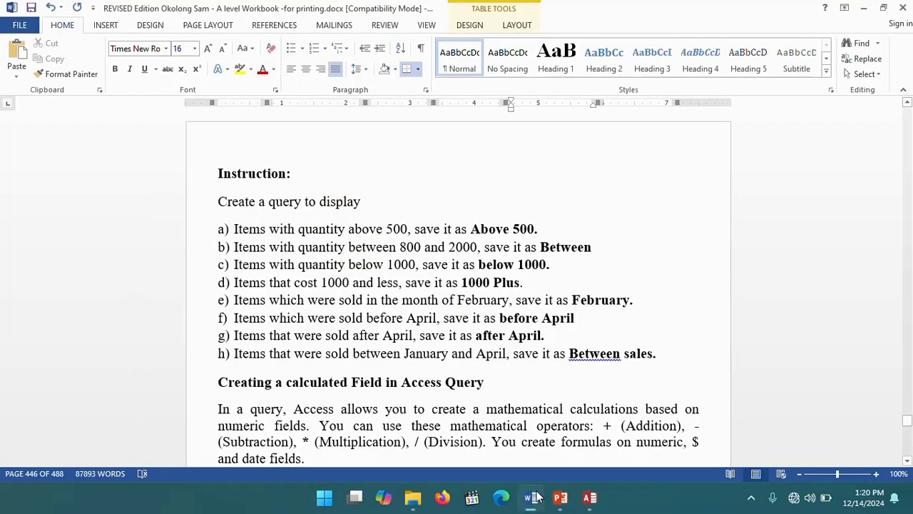
pyautogui.click(534, 498)
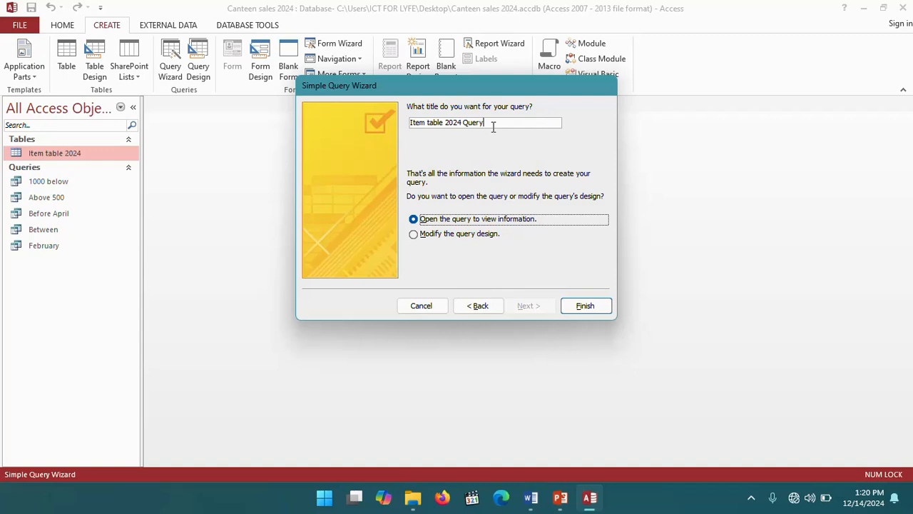
pyautogui.moveTo(493, 127); pyautogui.dragTo(406, 127)
pyautogui.moveTo(492, 128); pyautogui.dragTo(407, 122)
pyautogui.write('B')
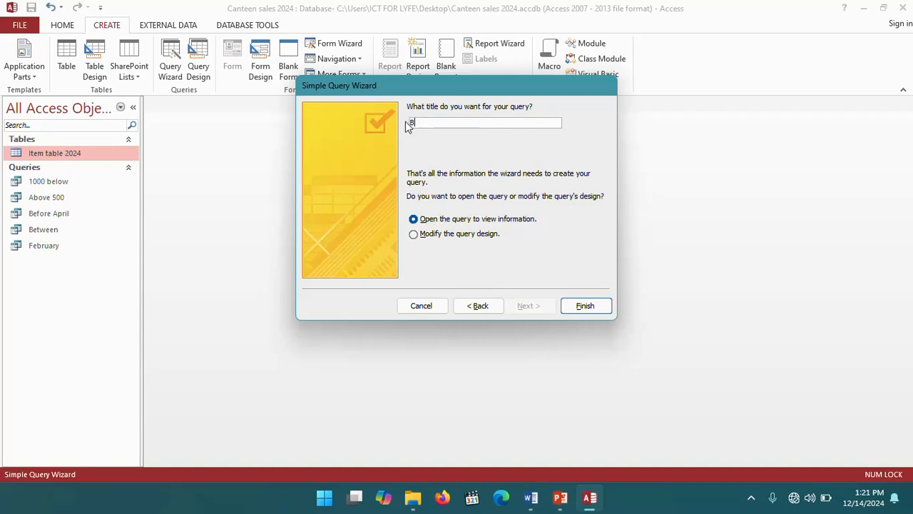
pyautogui.write('etween Sales')
pyautogui.click(414, 234)
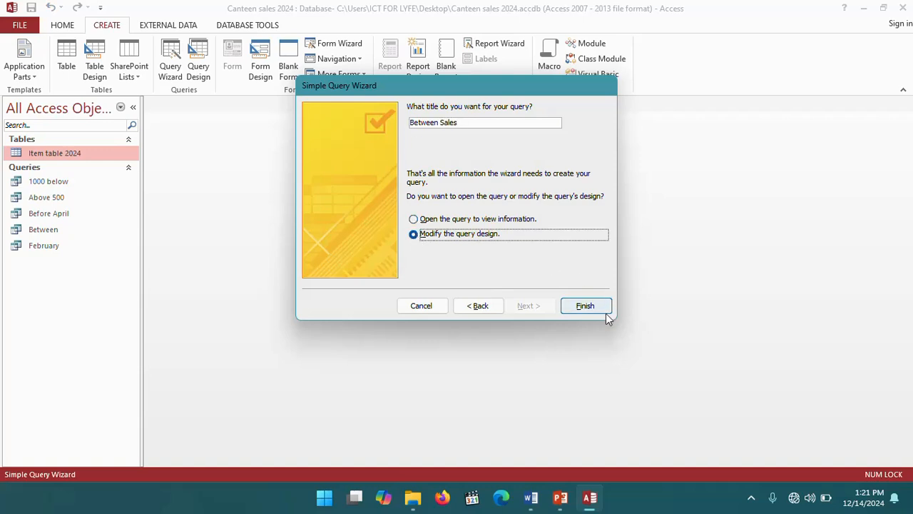
pyautogui.click(585, 306)
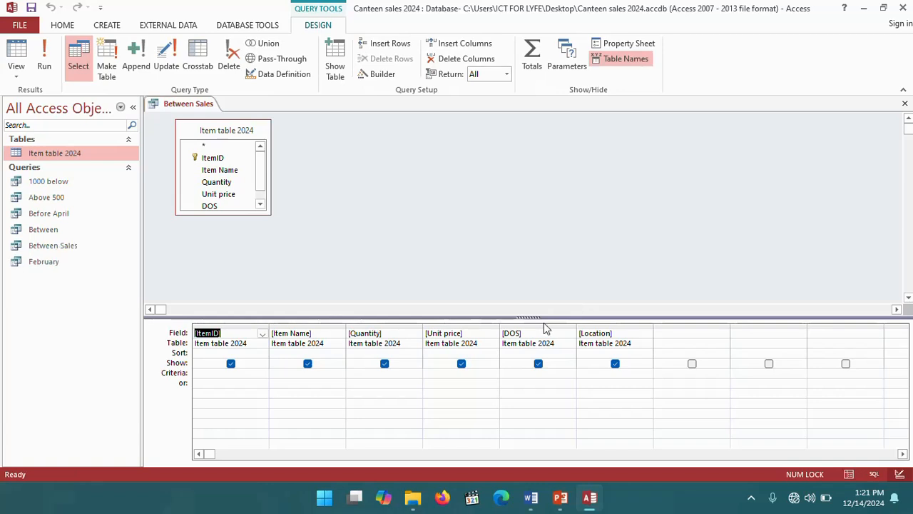
# Check the month range in the Word workbook and enter Month()>2 and Month()<4 as the DOS field's criterion in the Zoom box.
pyautogui.rightClick(516, 376)
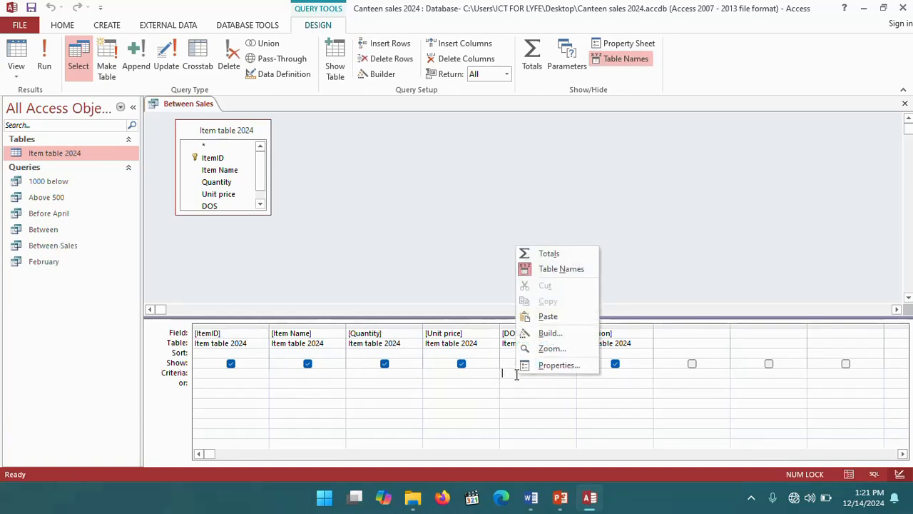
pyautogui.click(550, 348)
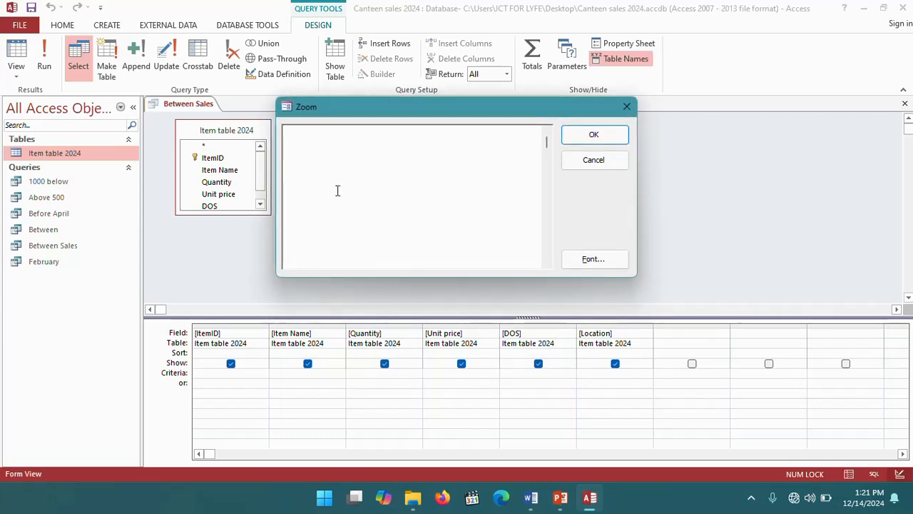
pyautogui.click(530, 499)
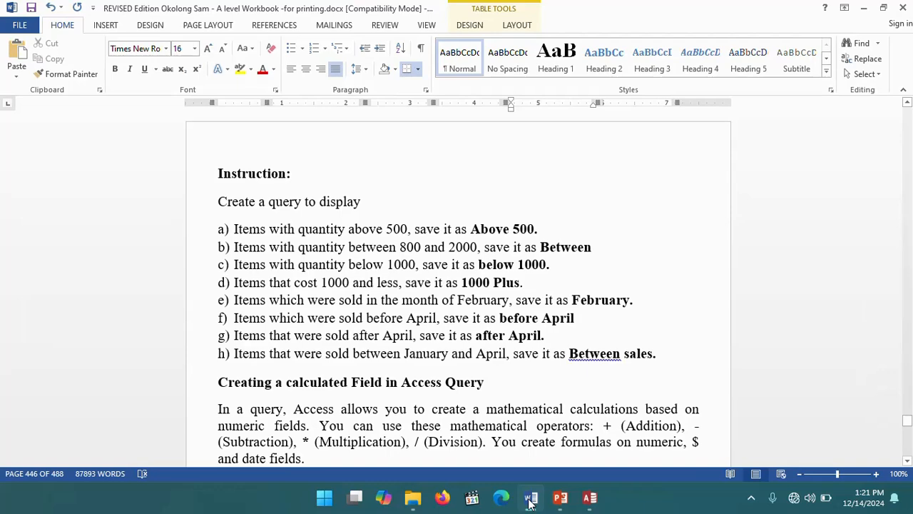
pyautogui.click(530, 499)
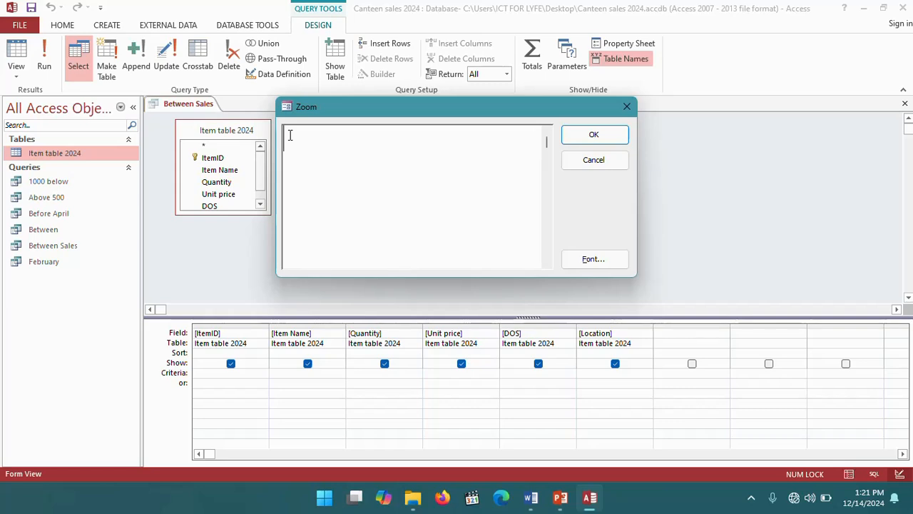
pyautogui.write('Month')
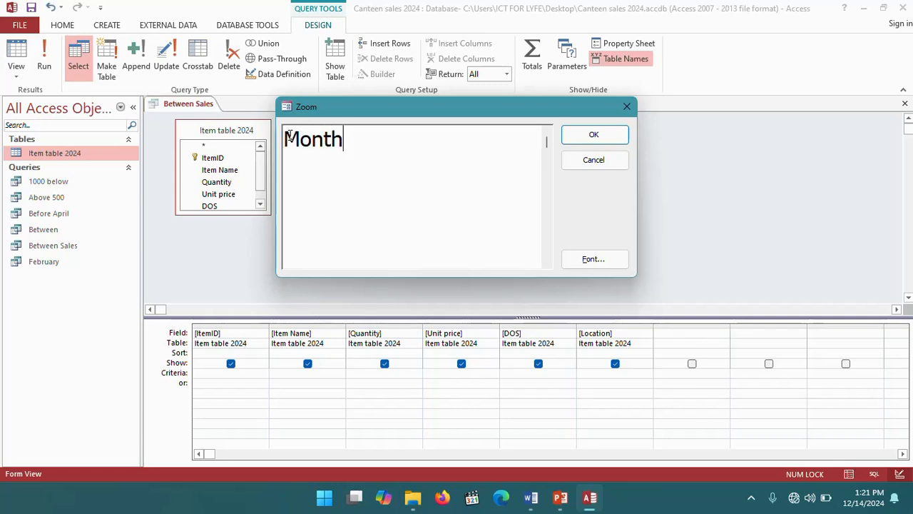
pyautogui.write('()')
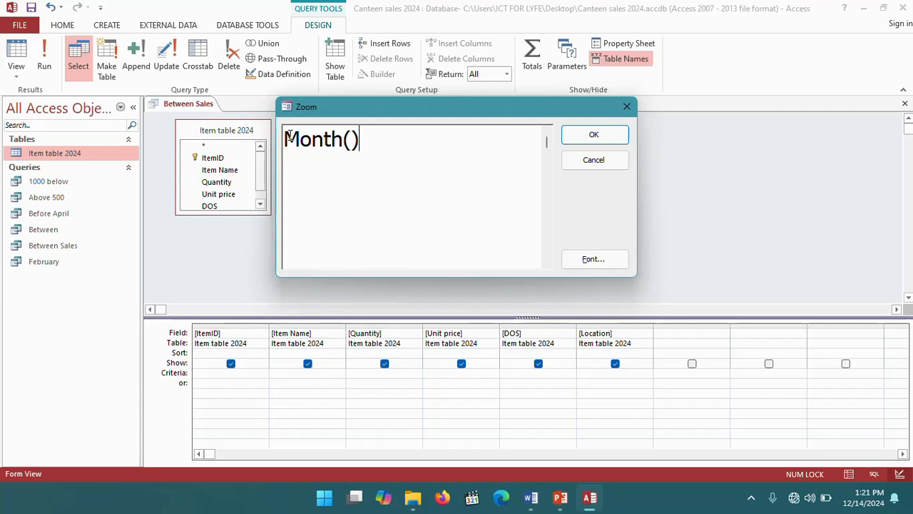
pyautogui.write('>2 a')
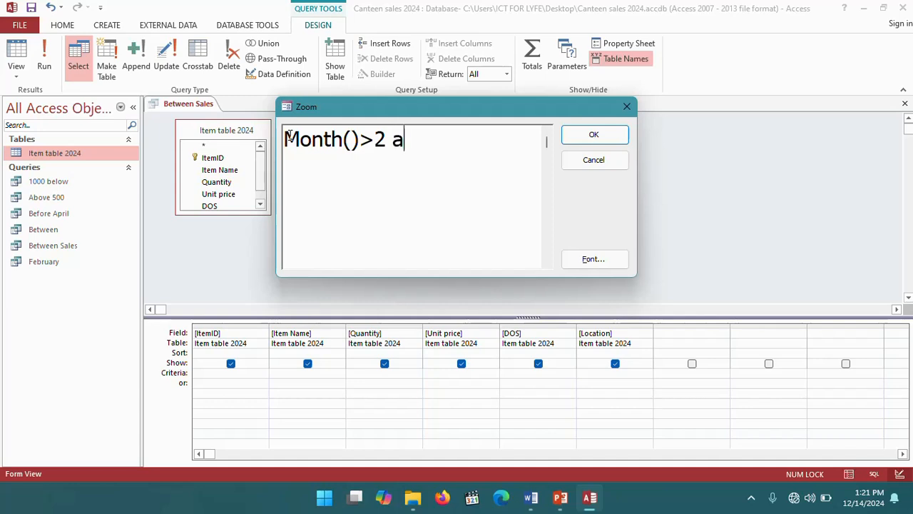
pyautogui.write('nd Month')
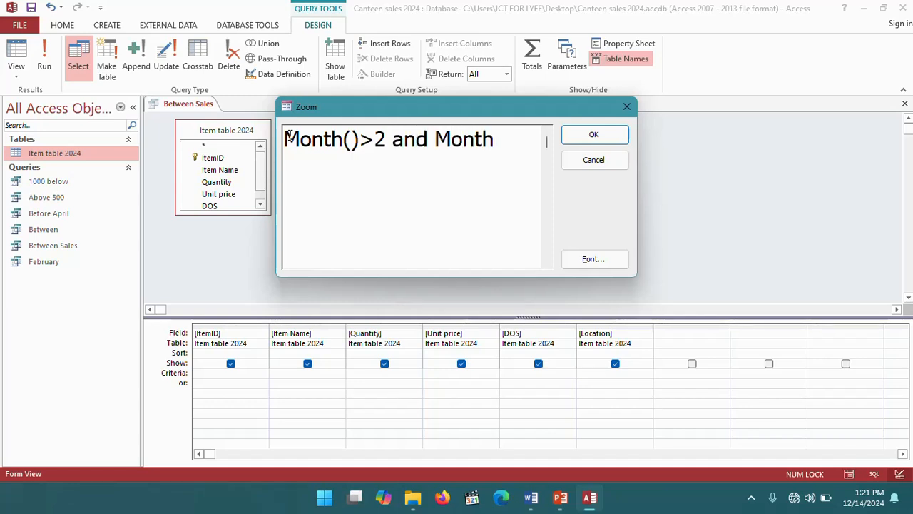
pyautogui.write('()')
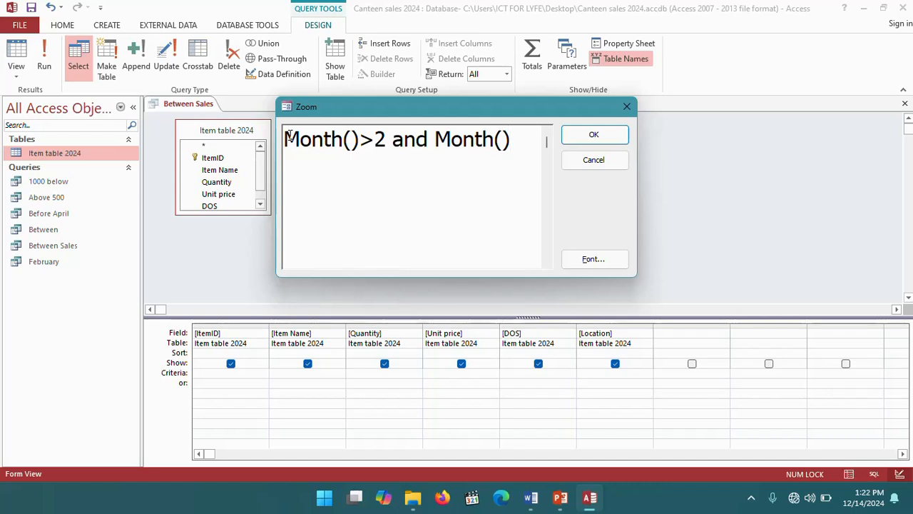
pyautogui.write('<4')
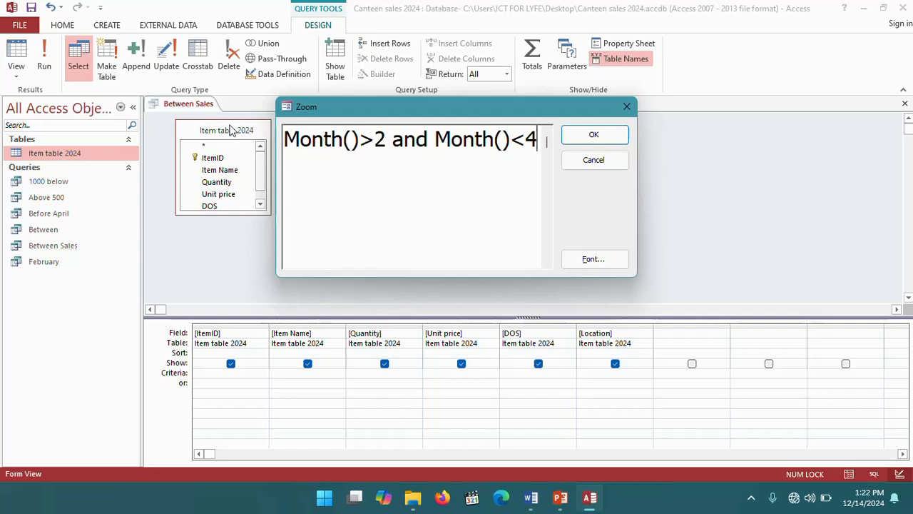
# Insert [DOS] into both Month functions and apply the criterion Month([DOS])>2 and Month([DOS])<4.
pyautogui.click(353, 138)
pyautogui.write('[')
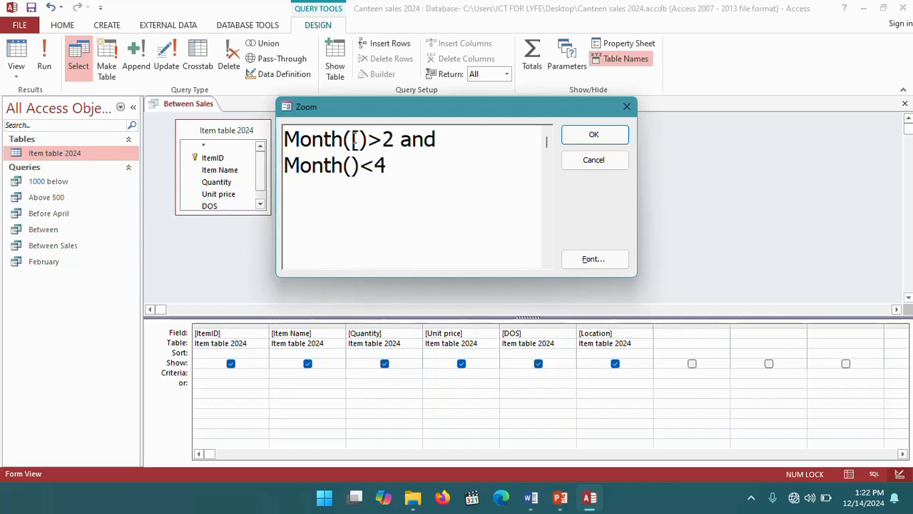
pyautogui.write('DOS')
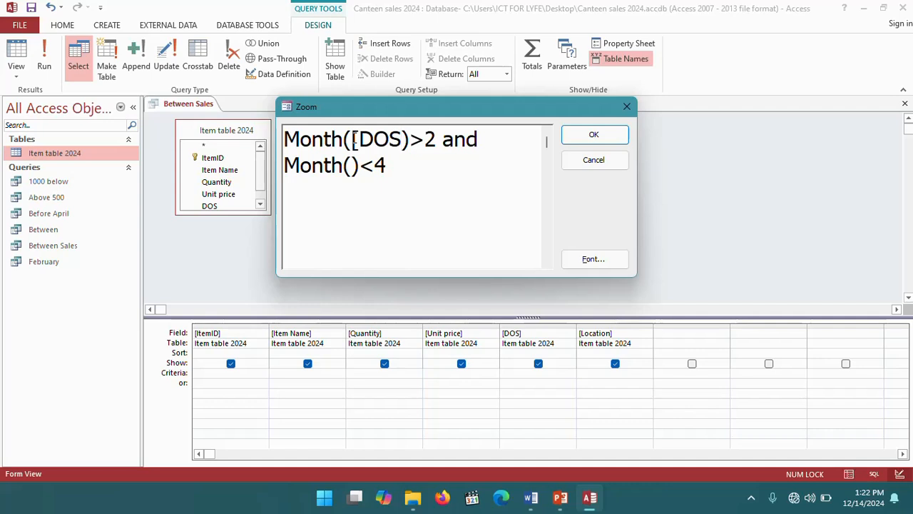
pyautogui.write(']')
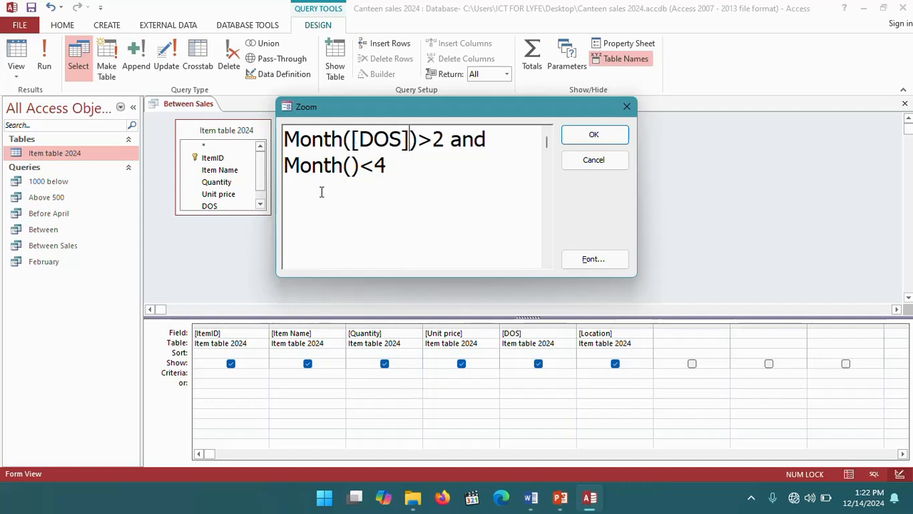
pyautogui.click(352, 165)
pyautogui.write('[')
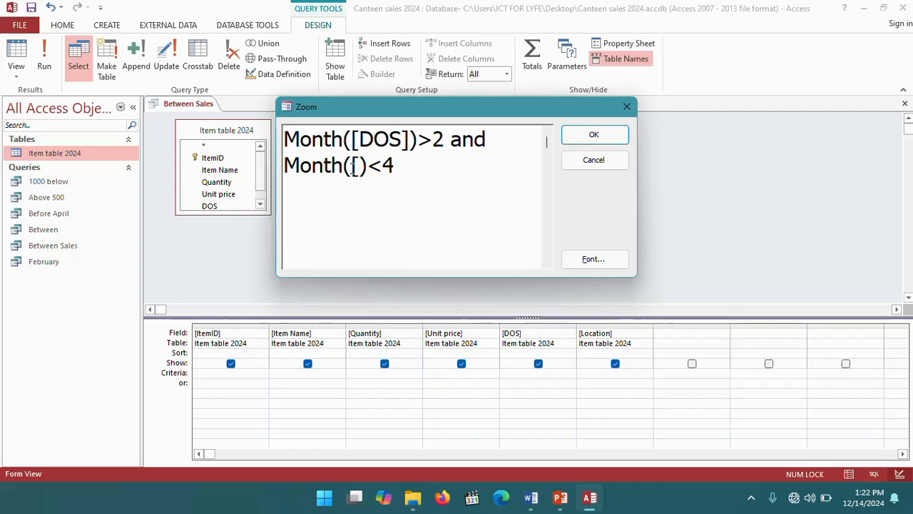
pyautogui.write('DOS')
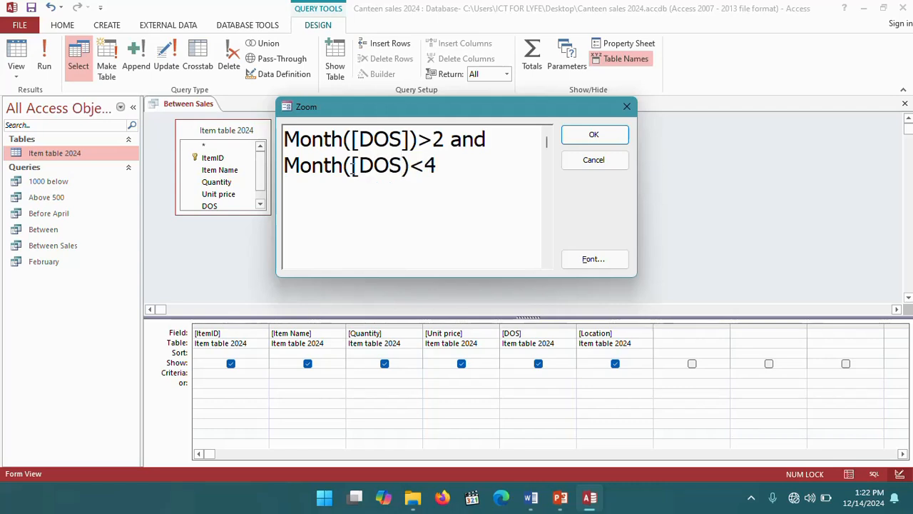
pyautogui.write(']')
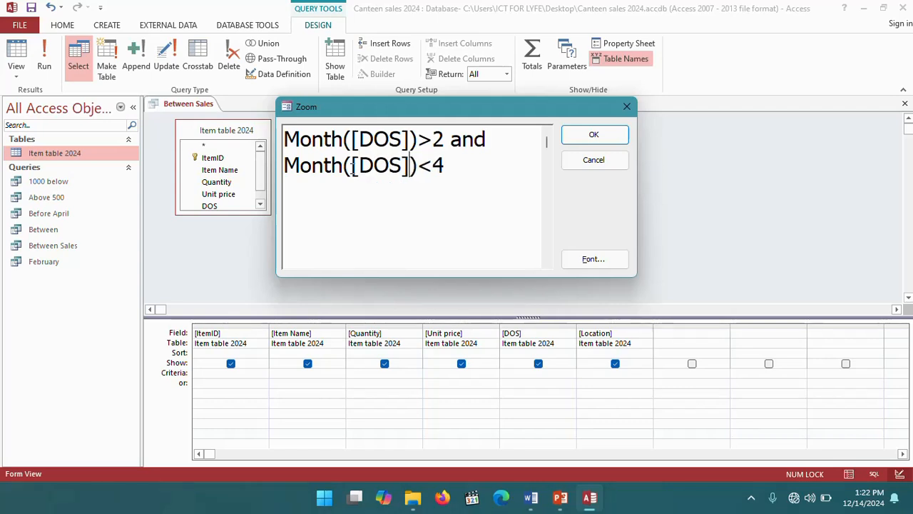
pyautogui.click(456, 168)
pyautogui.click(593, 135)
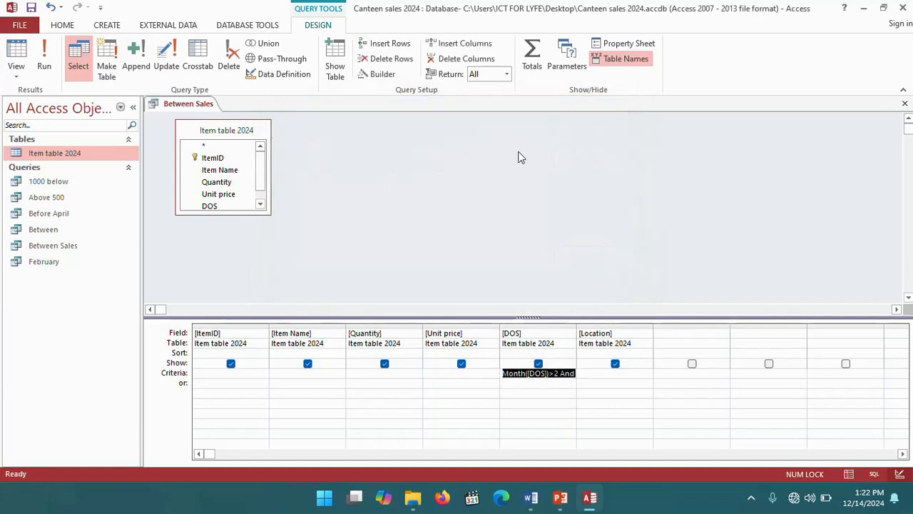
# Run the Between Sales query to view its records, save its design, and close it.
pyautogui.click(44, 58)
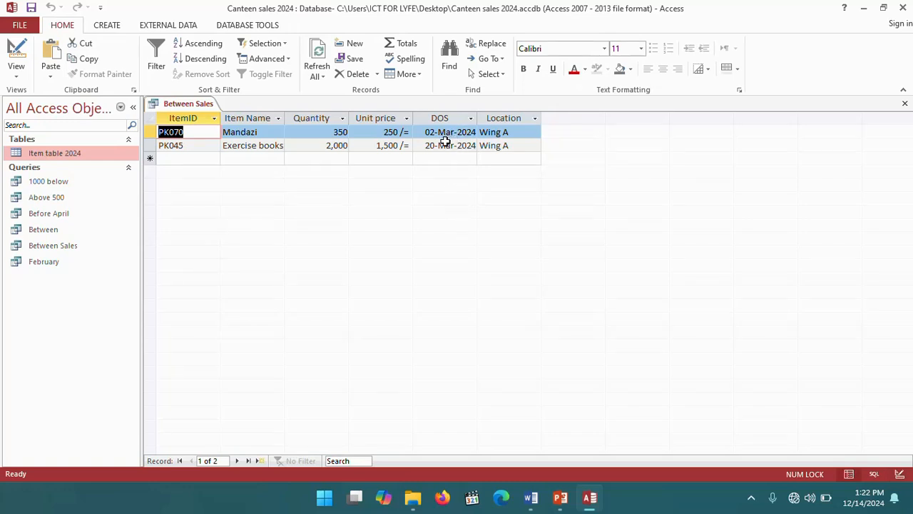
pyautogui.rightClick(187, 105)
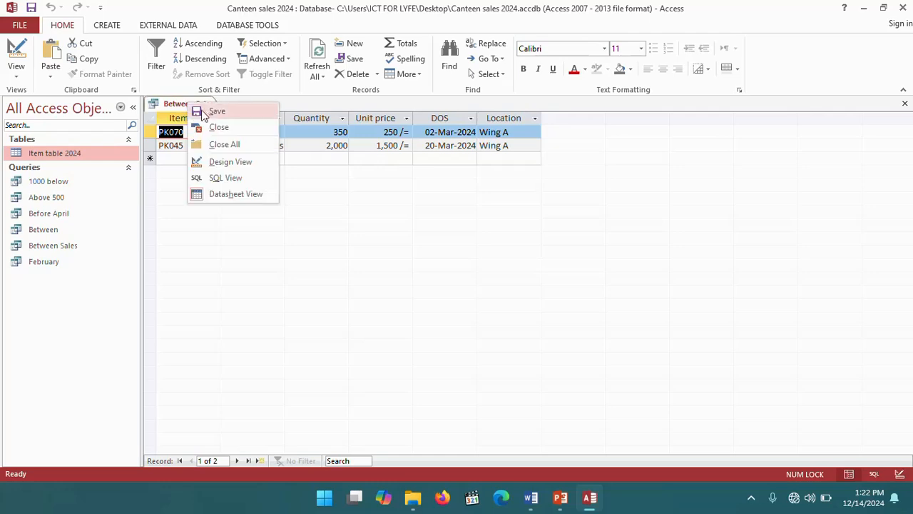
pyautogui.click(198, 108)
pyautogui.rightClick(198, 107)
pyautogui.click(223, 129)
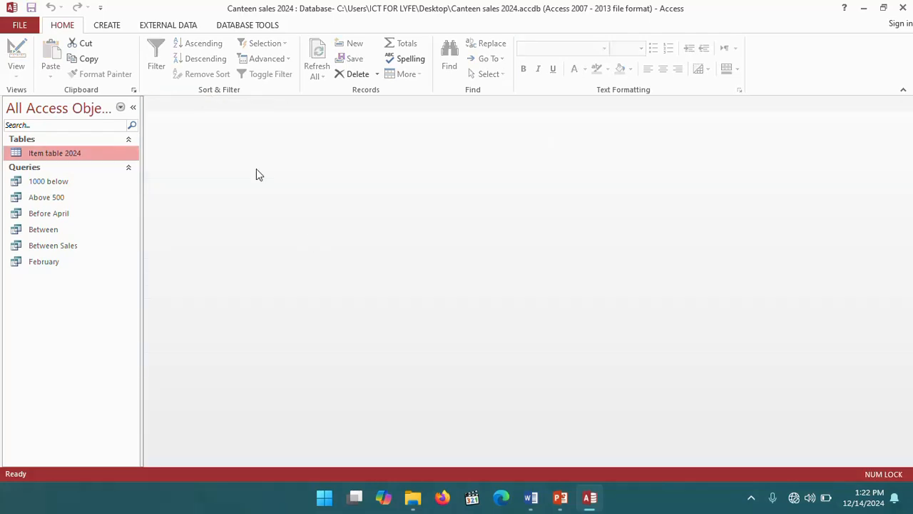
# Review the query instructions in the Word workbook, and switch to PowerPoint to start the DATABASE presentation's slide show.
pyautogui.click(532, 500)
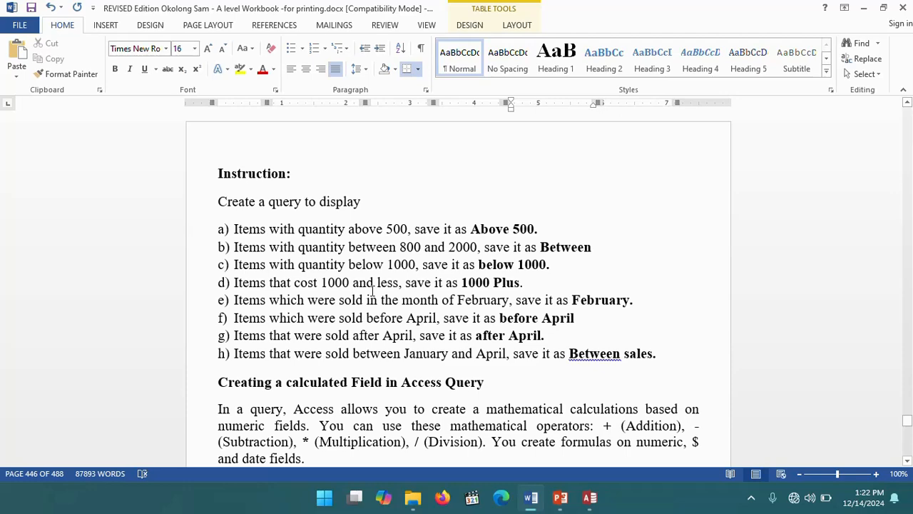
pyautogui.scroll(-1, 372, 292)
pyautogui.scroll(1, 371, 292)
pyautogui.click(570, 502)
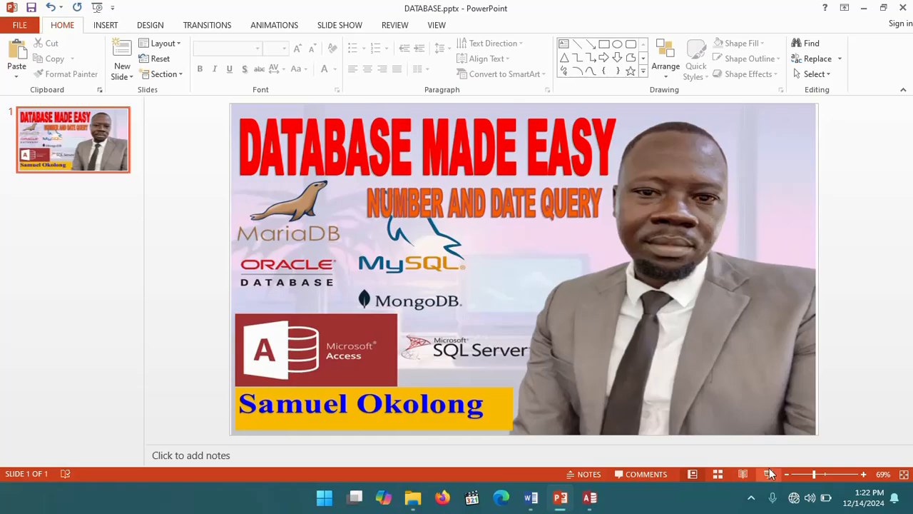
pyautogui.click(768, 474)
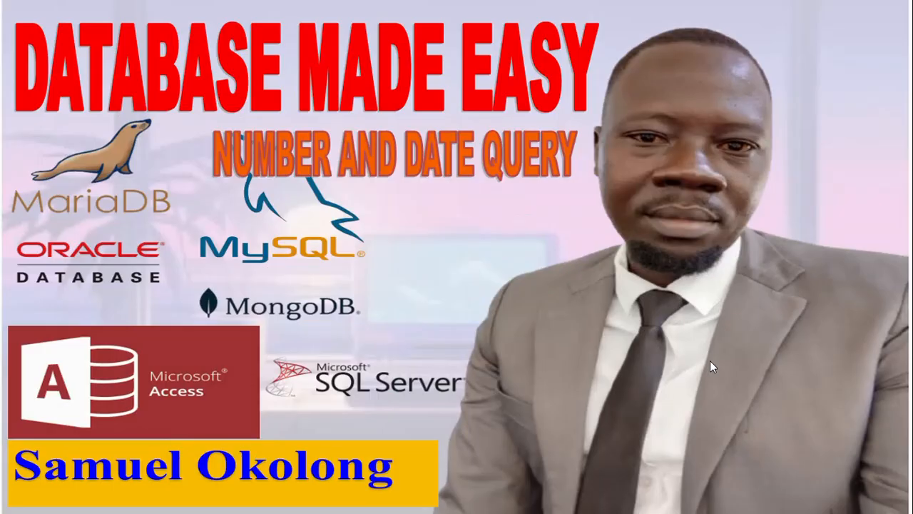